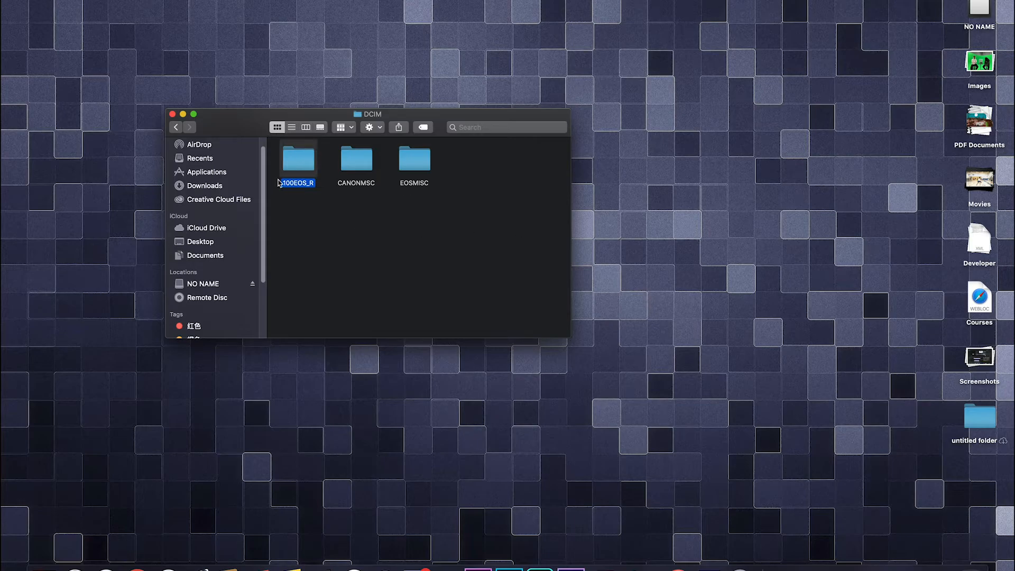
Step: Open the 100EOS_R folder inside DCIM and look through its MP4 clips
double_click(312, 174)
scroll(417, 237, down, 2)
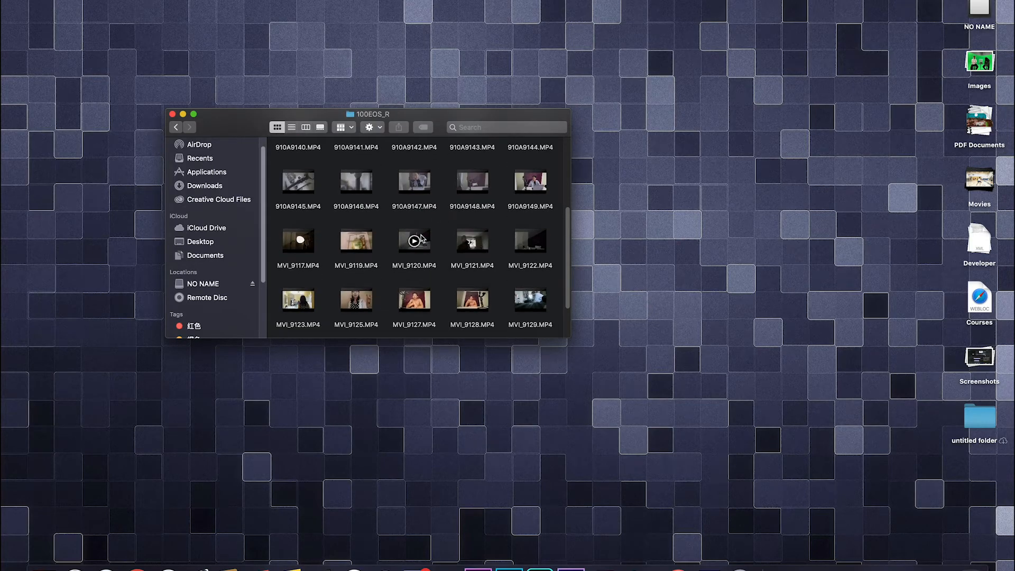
mouse_move(411, 230)
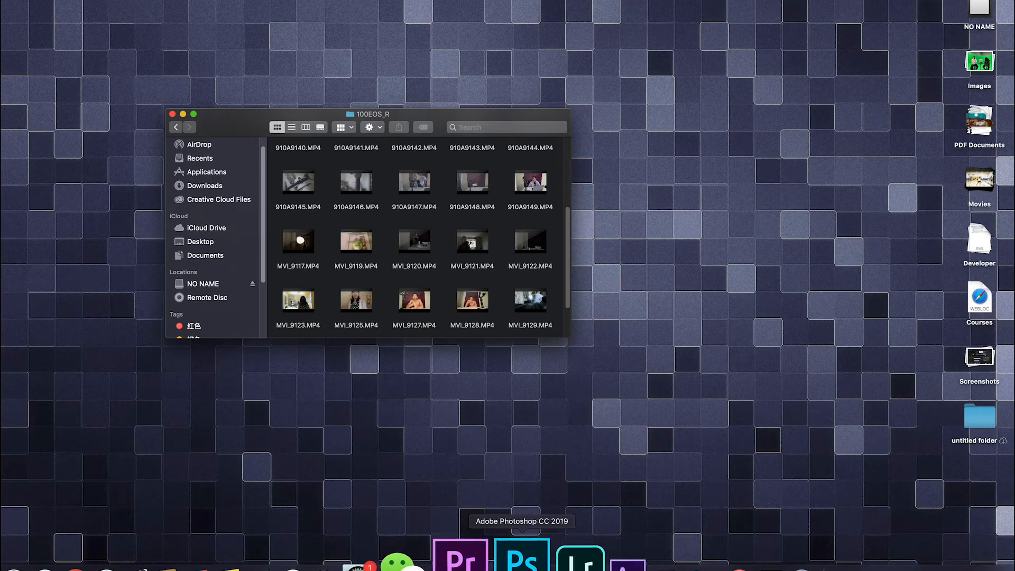
Step: Launch Adobe Premiere Pro CC 2019 and create a new project named Untitled, overwriting the existing project of that name
click(478, 561)
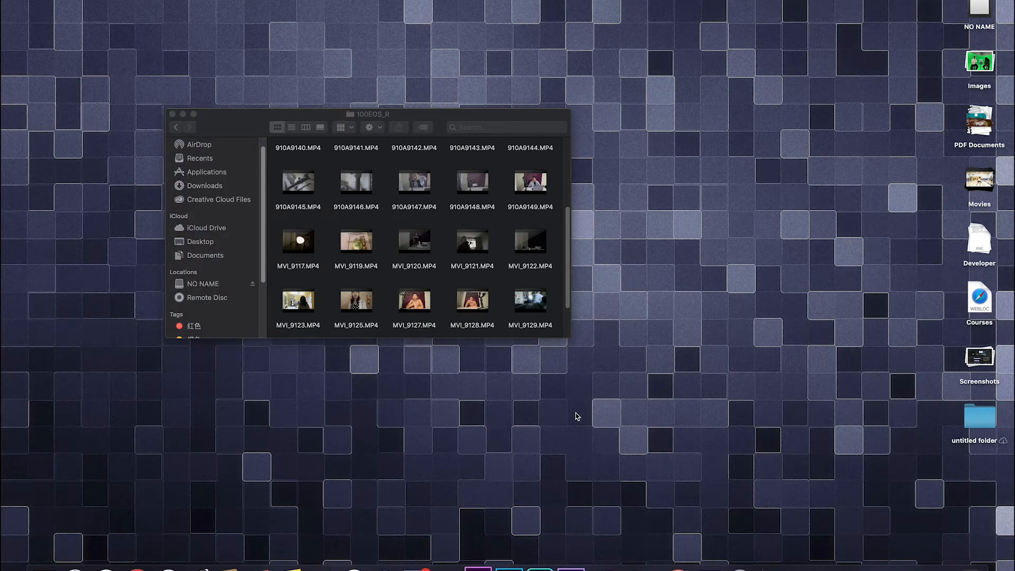
drag(569, 246, 568, 245)
drag(455, 220, 536, 220)
drag(464, 221, 545, 220)
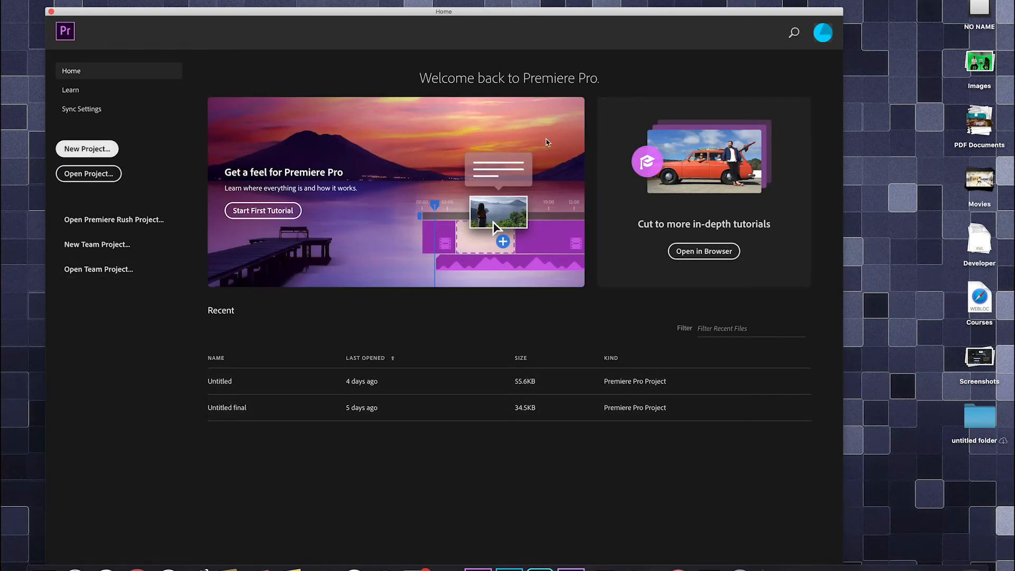
click(103, 150)
click(583, 394)
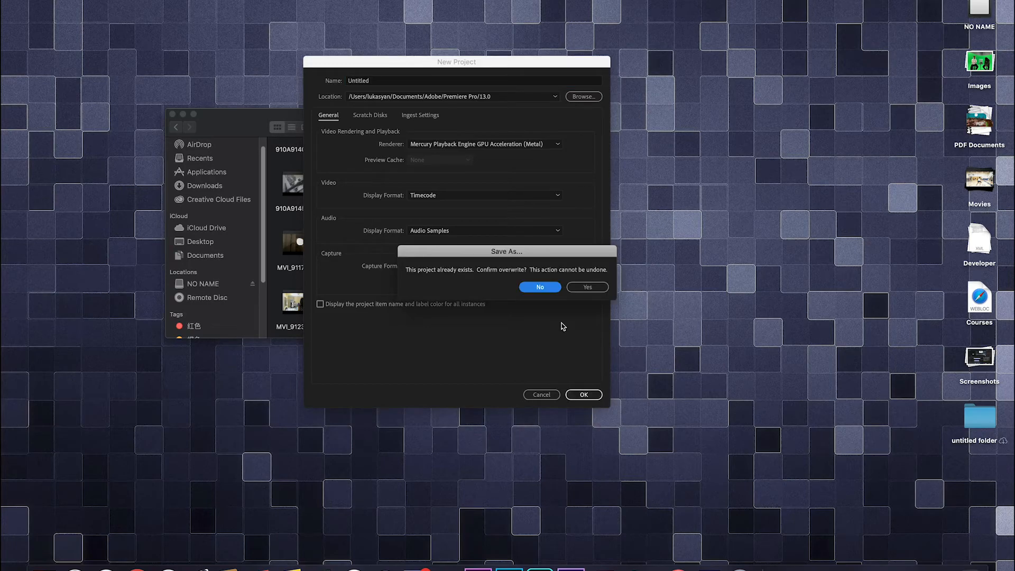
click(539, 287)
Step: Import 910A9149.MP4 from the 100EOS_R folder in Finder into the empty timeline to create a sequence, and return to Premiere Pro
click(47, 553)
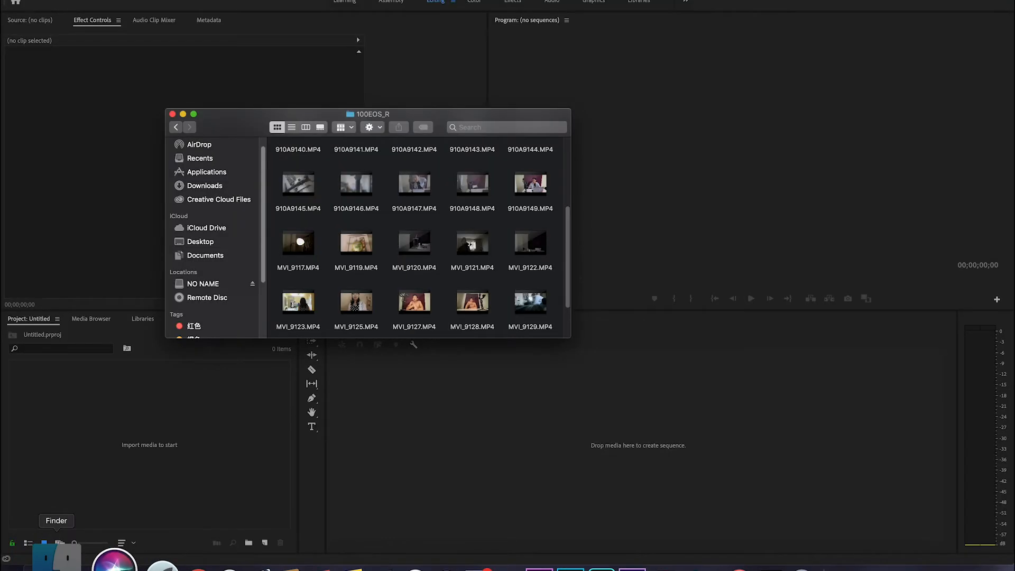
click(632, 427)
click(45, 555)
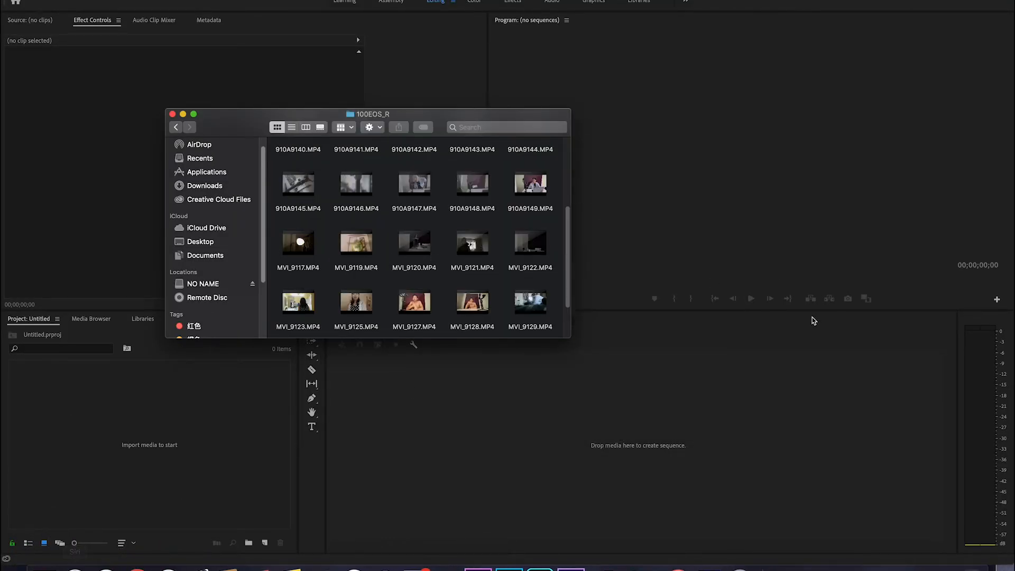
drag(529, 195, 430, 401)
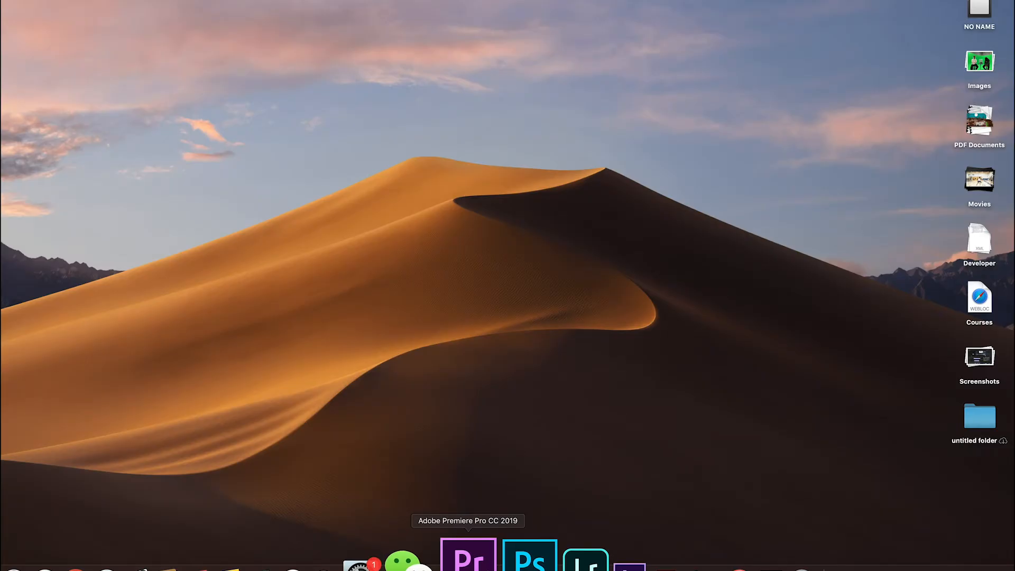
click(441, 545)
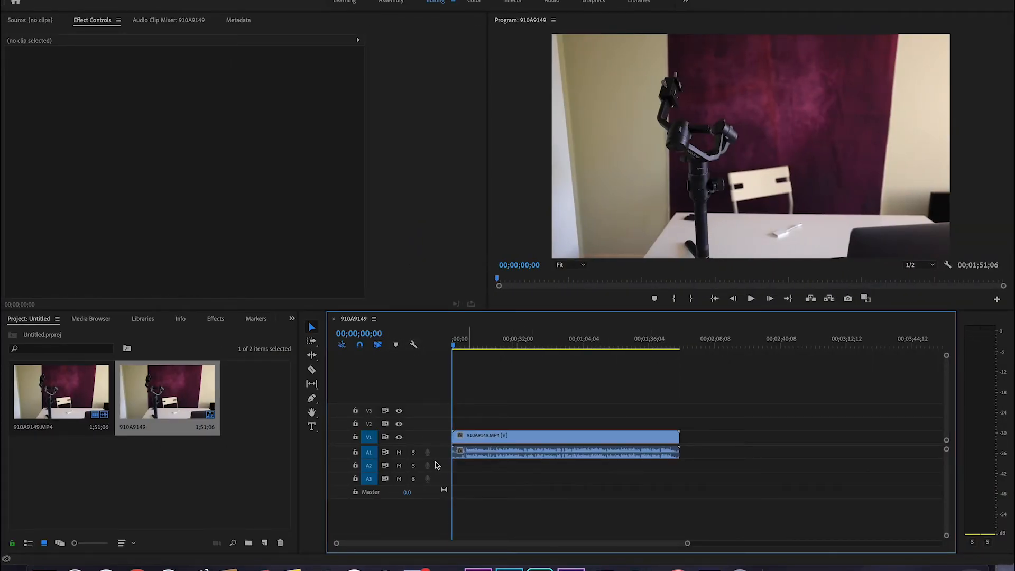
Step: Increase the heights of video track V1 and audio track A1 in the timeline
drag(429, 431, 428, 421)
drag(442, 459, 445, 483)
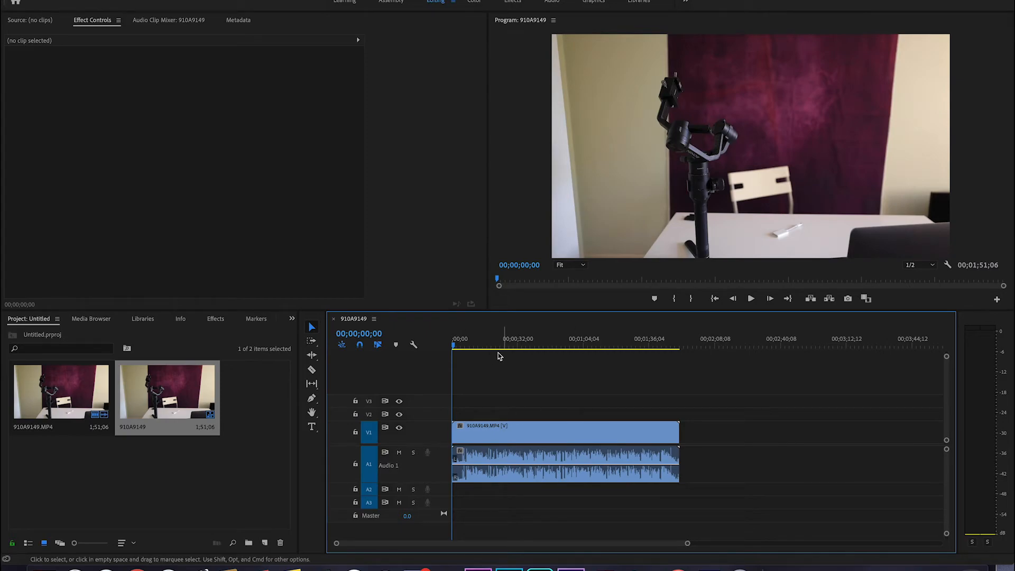
drag(453, 344, 477, 359)
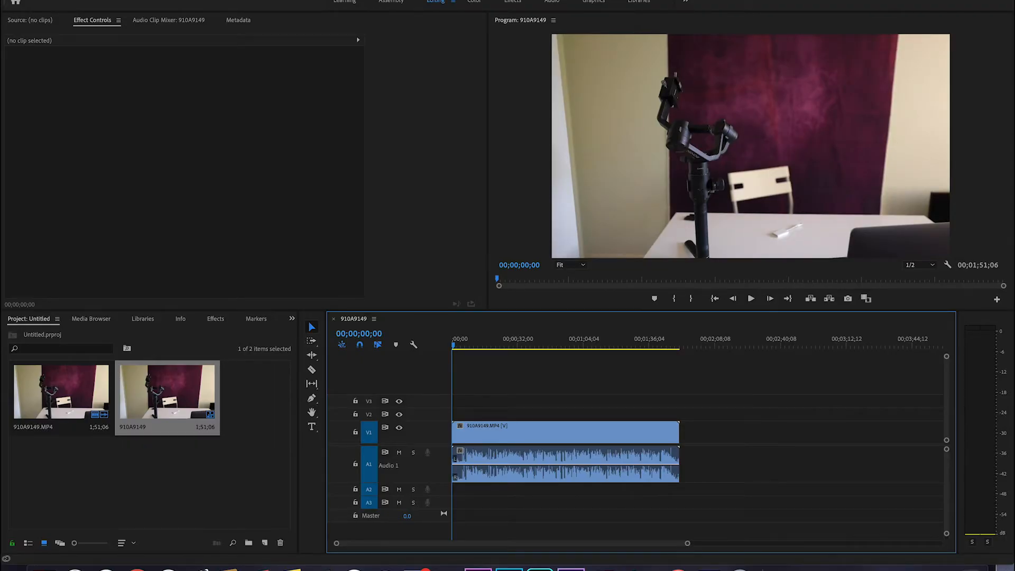
Step: Open the application preferences and show the Audio Hardware settings
click(112, 0)
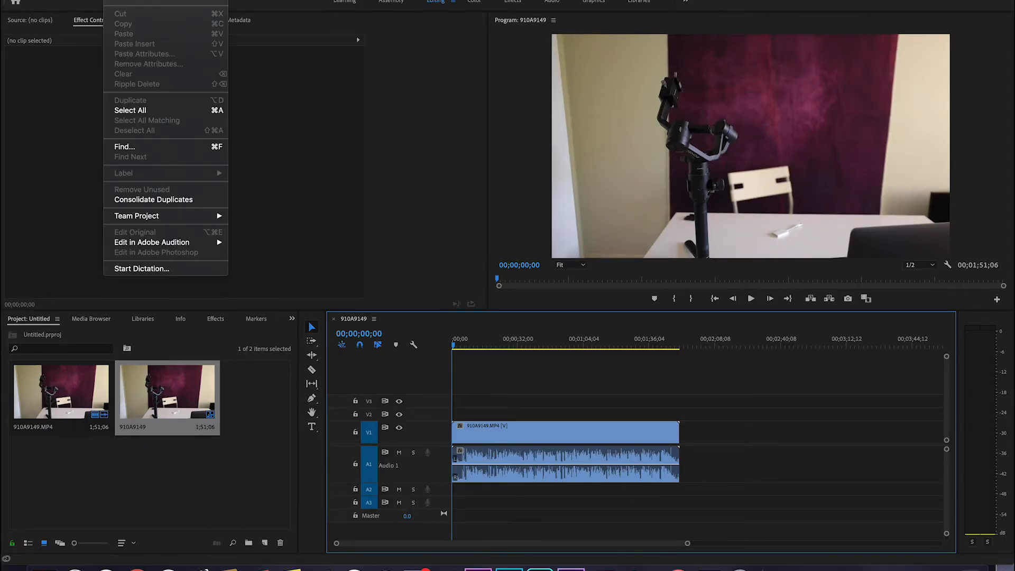
mouse_move(52, 0)
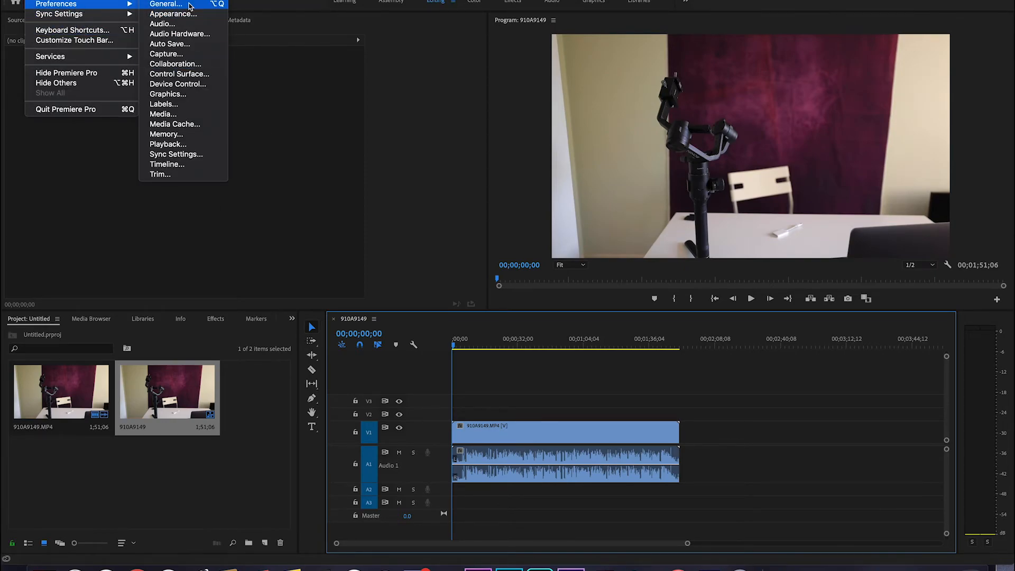
click(190, 6)
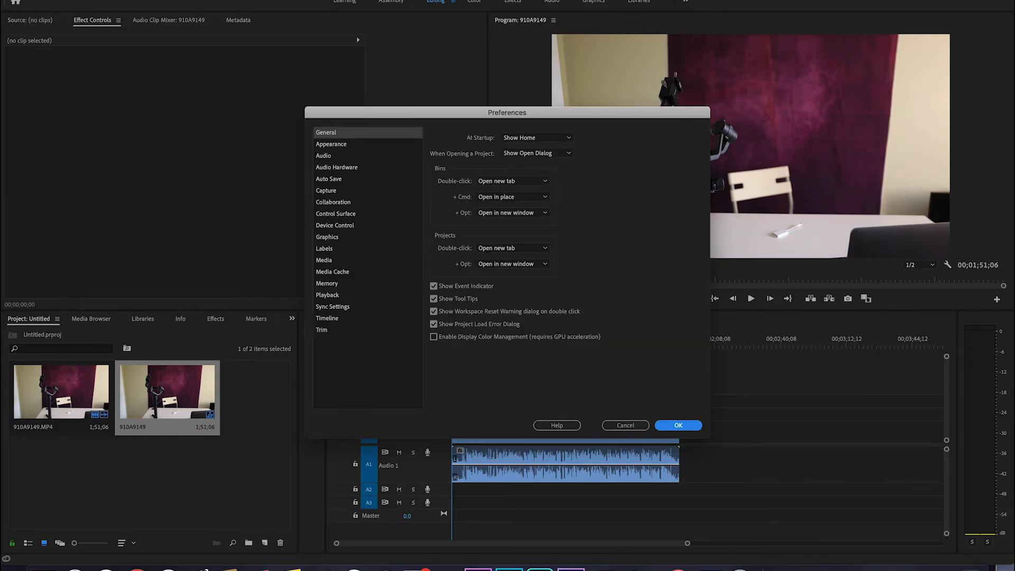
click(350, 190)
click(364, 260)
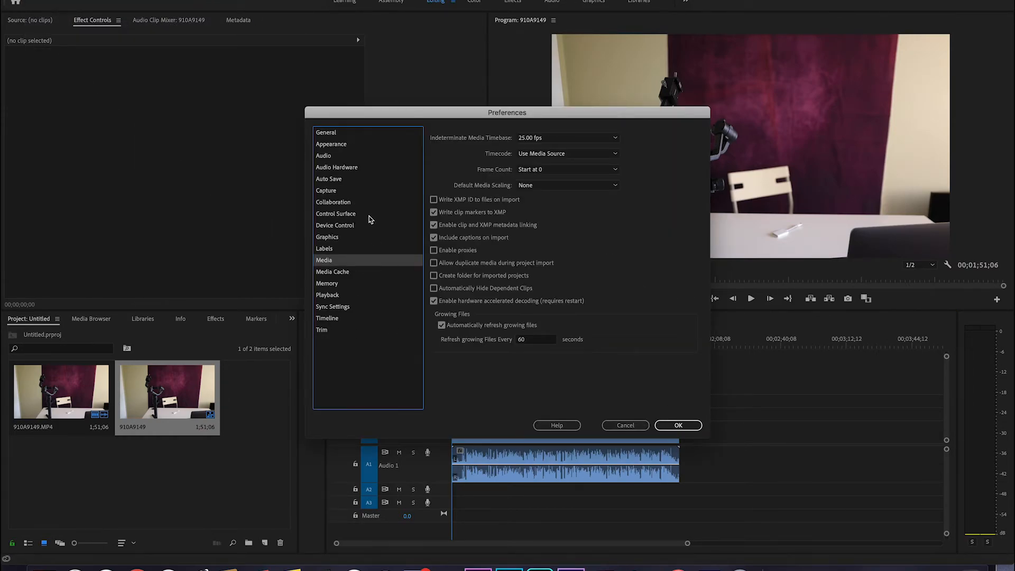
click(356, 191)
click(356, 169)
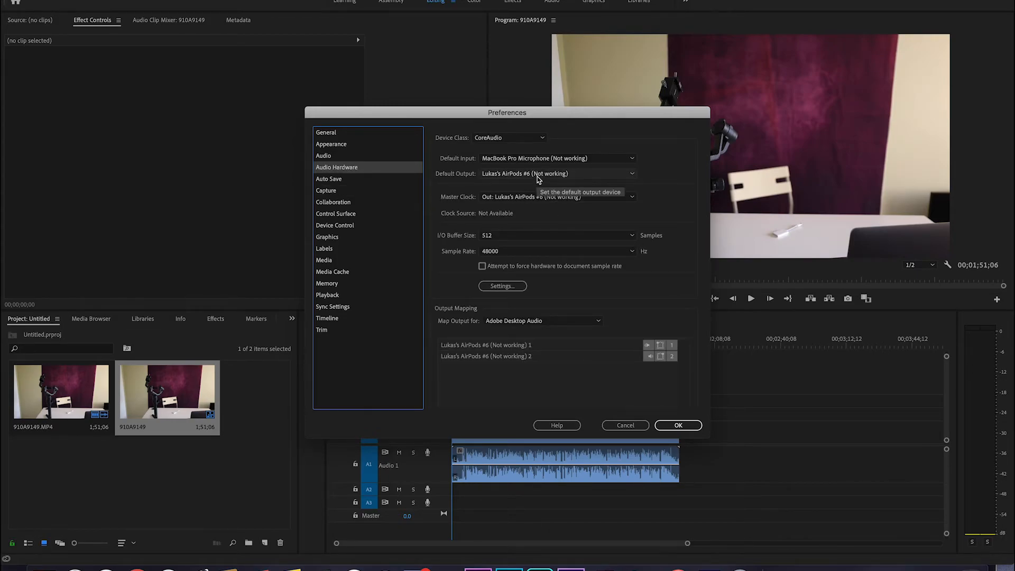
Step: Switch the default audio input to No Input and back to MacBook Pro Microphone, accepting the device changes
click(544, 159)
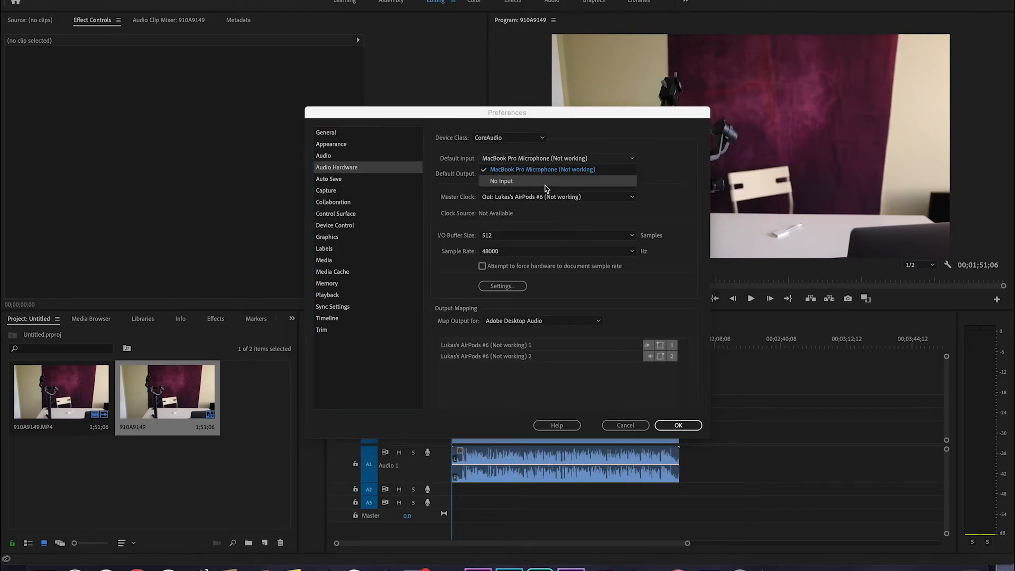
click(545, 183)
click(609, 298)
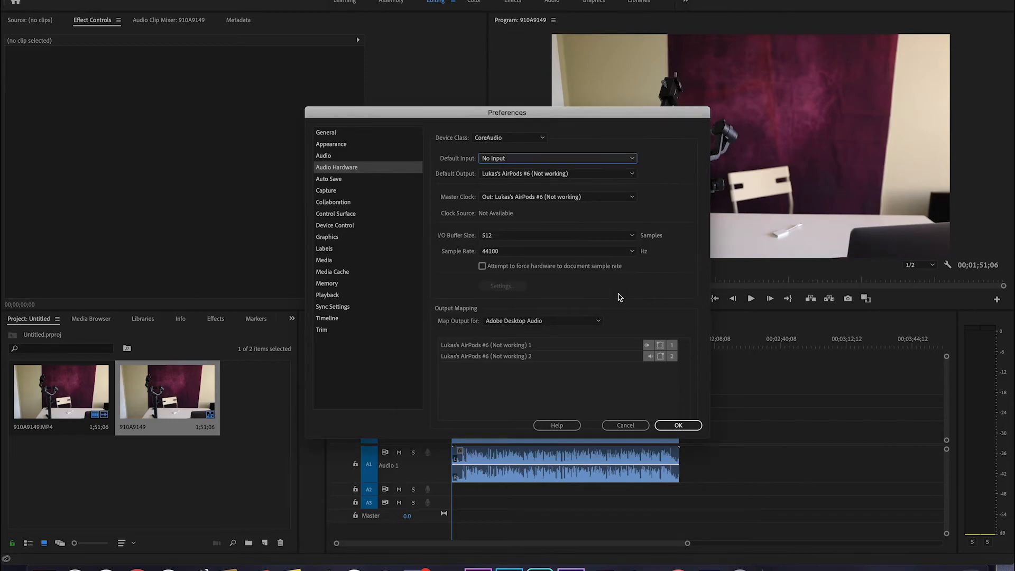
click(566, 160)
click(566, 169)
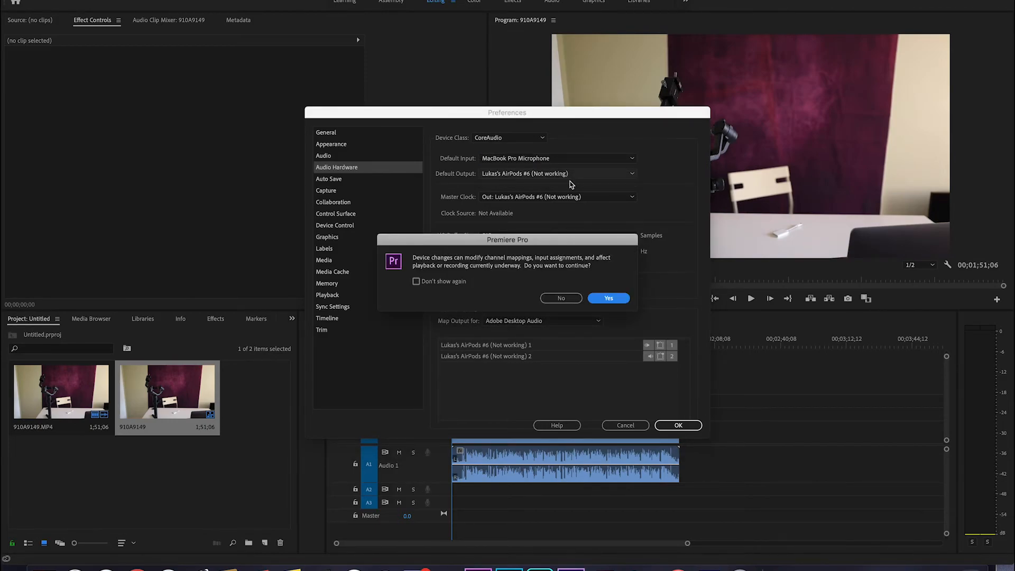
click(613, 299)
Step: Set the default audio output to MacBook Pro Speakers, accept the device change and apply the preferences
click(585, 174)
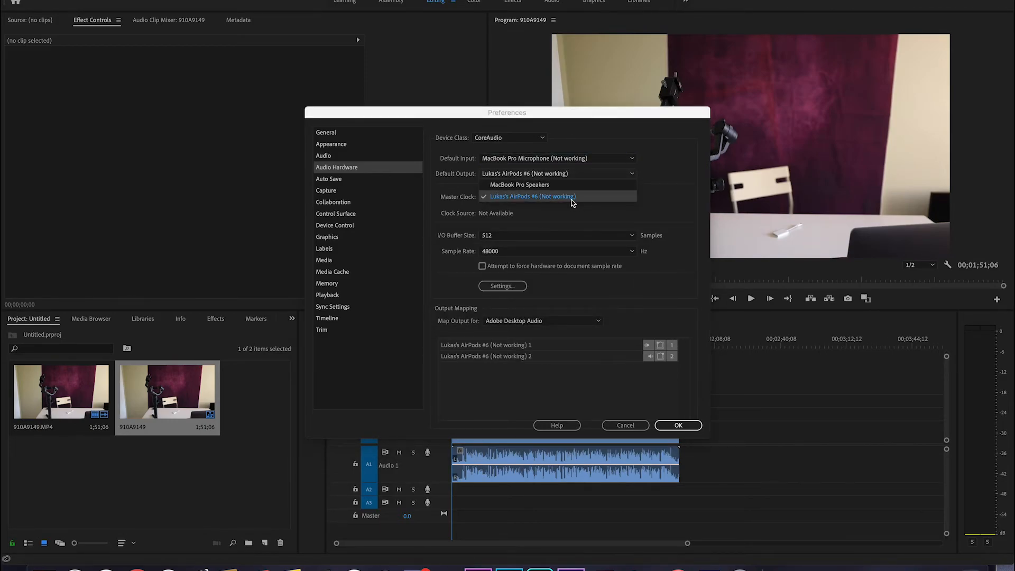
click(567, 186)
click(619, 300)
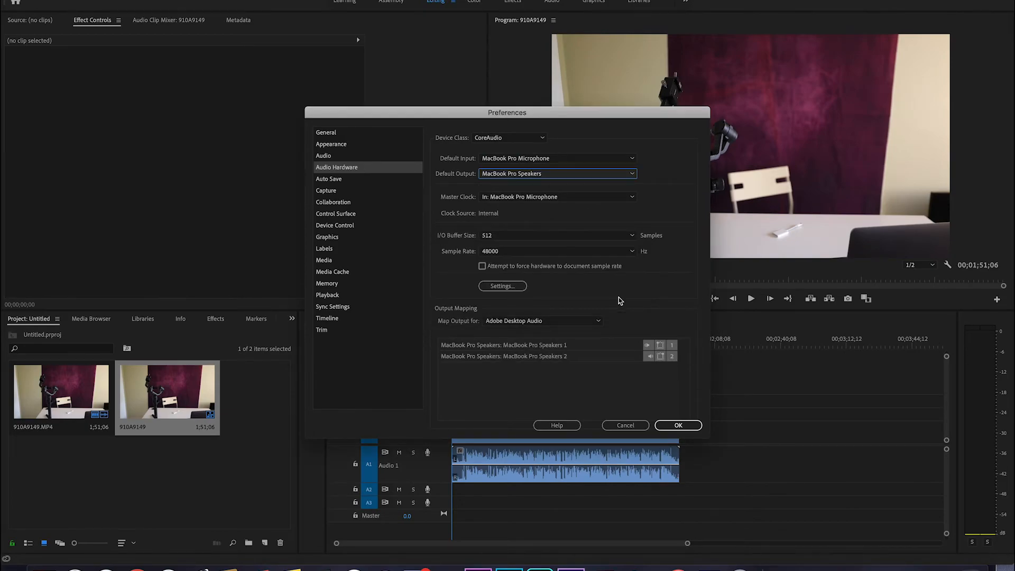
click(678, 424)
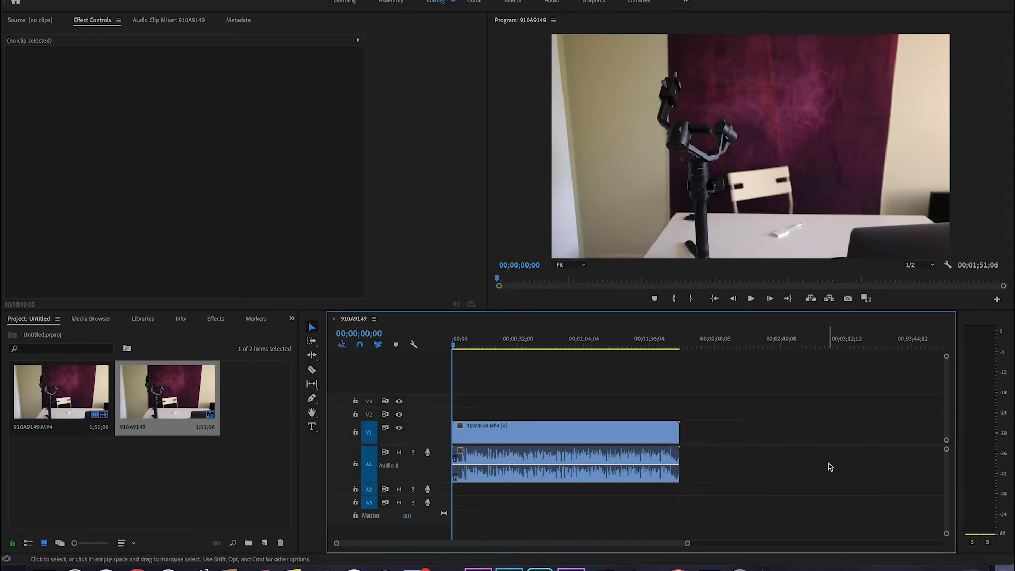
Step: Play the beginning of the sequence to check its sound, return the playhead to the start and examine the clip's audio waveform
key(space)
mouse_move(466, 341)
mouse_down()
mouse_move(616, 343)
mouse_move(453, 344)
mouse_up()
scroll(584, 505, up, 2)
scroll(572, 467, up, 1)
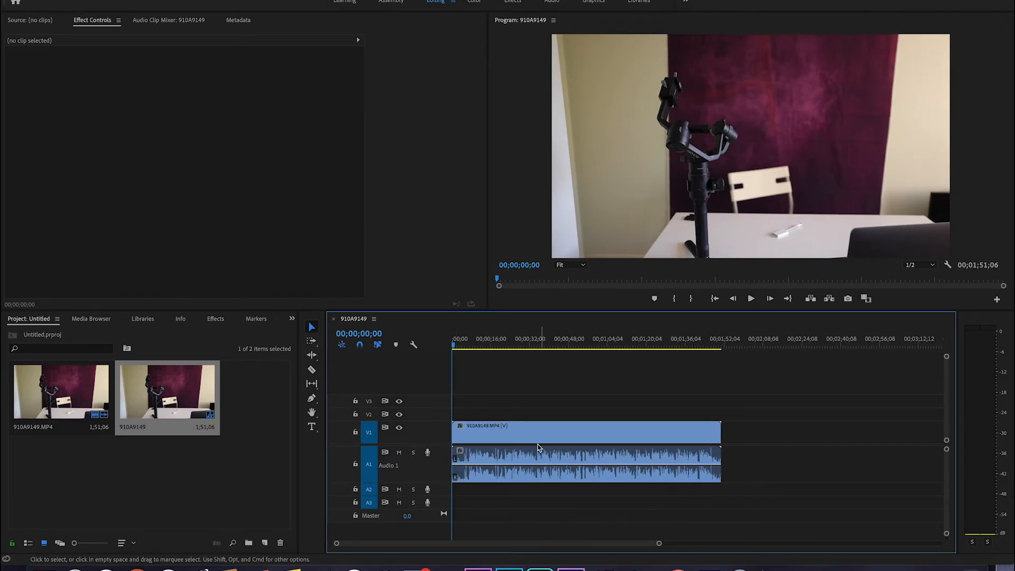
scroll(537, 448, up, 2)
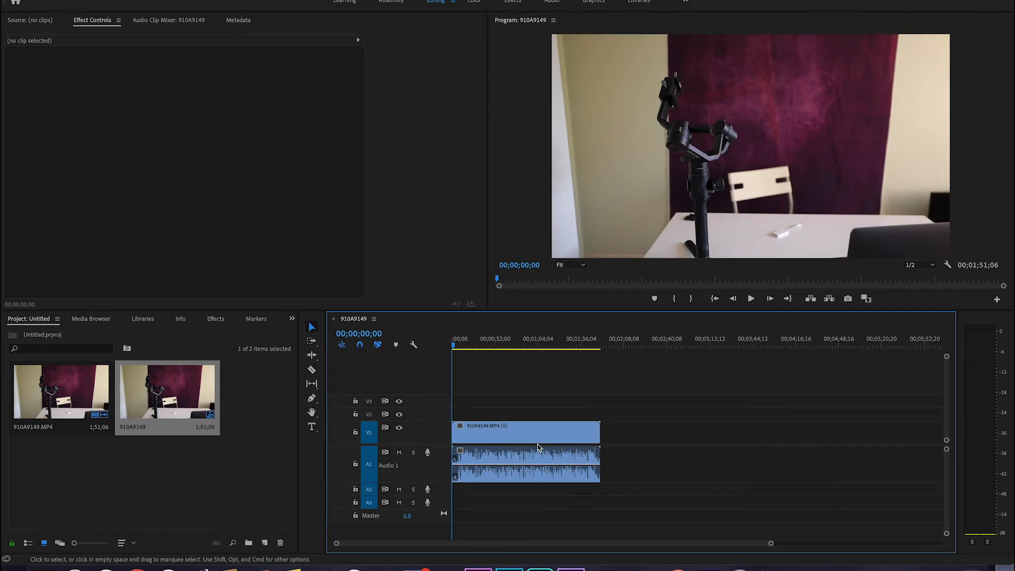
scroll(537, 410, down, 3)
scroll(535, 410, up, 2)
scroll(536, 410, up, 2)
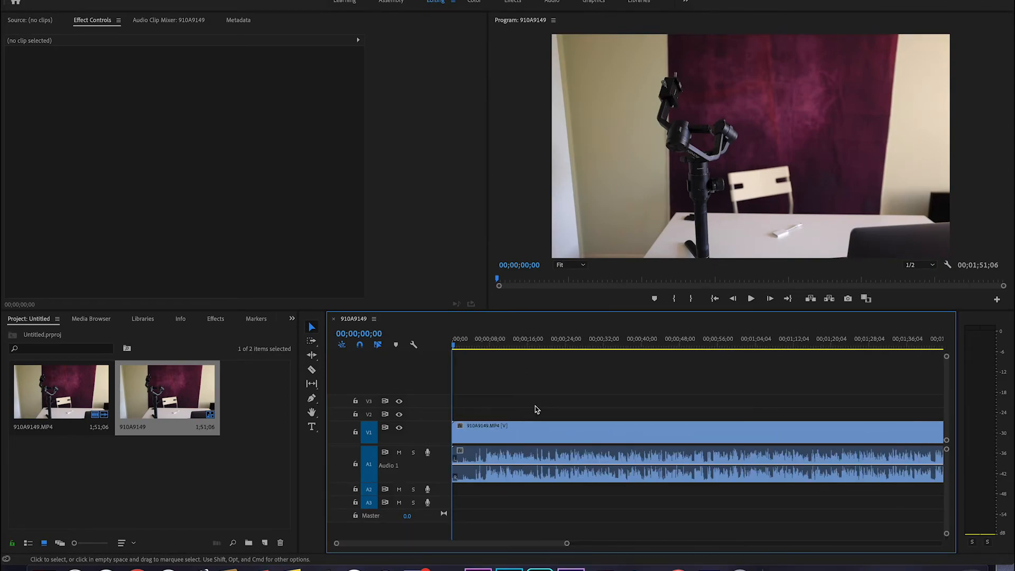
Step: Switch to Google Chrome, open the Epidemic Sound site in a new tab and look through the staff picks
click(132, 559)
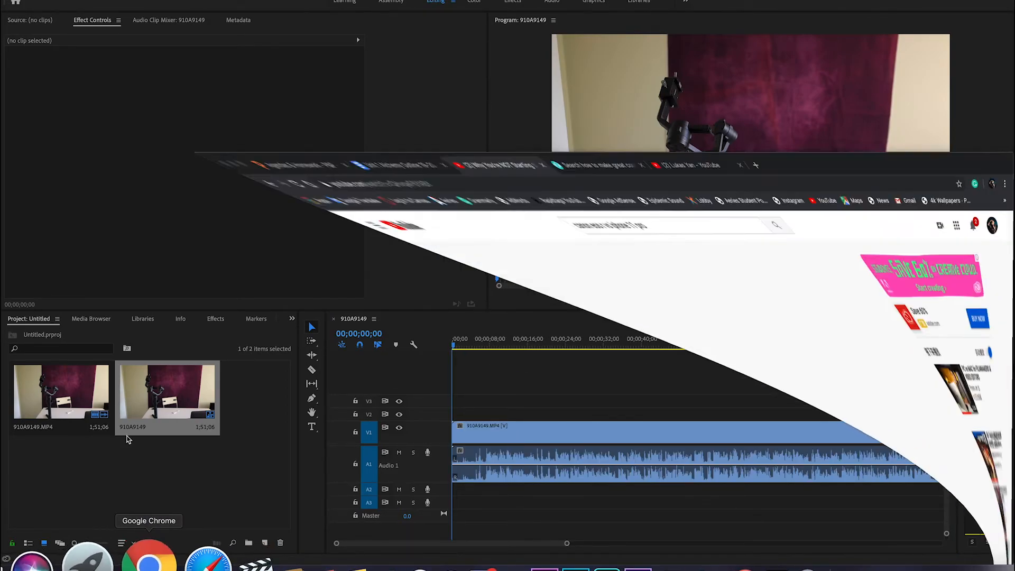
key(ctrl+t)
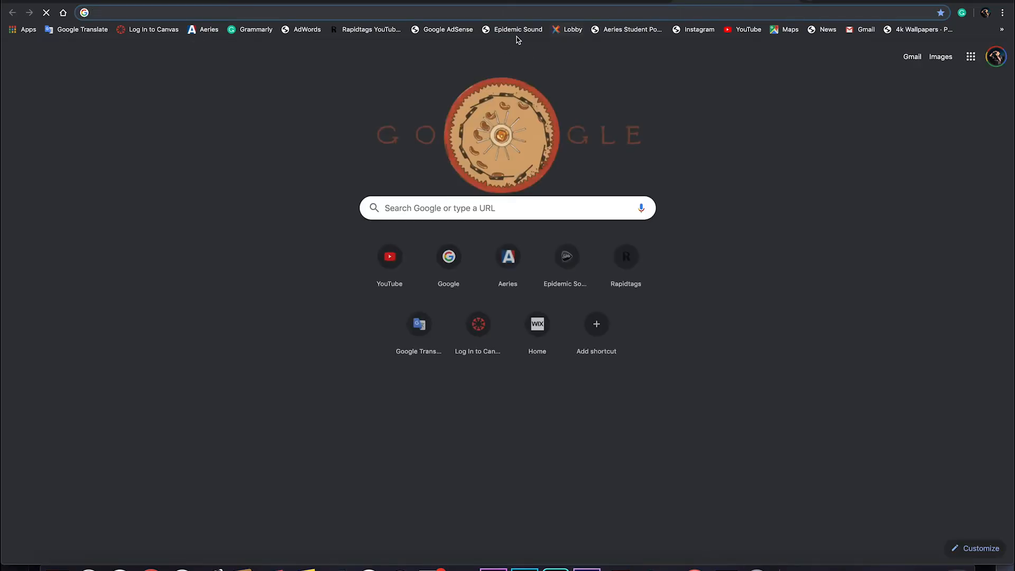
click(516, 30)
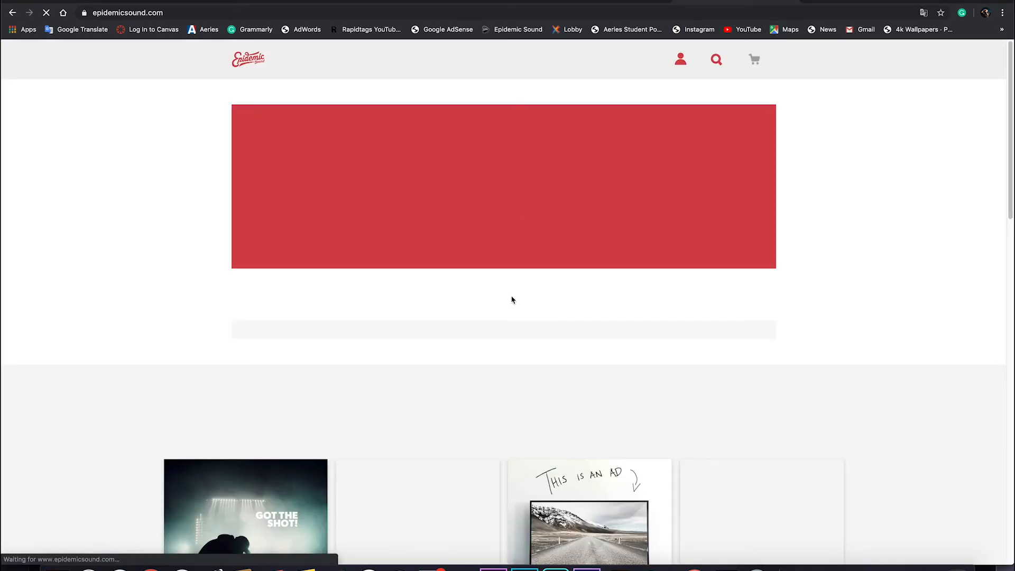
scroll(423, 464, down, 1)
scroll(422, 464, down, 3)
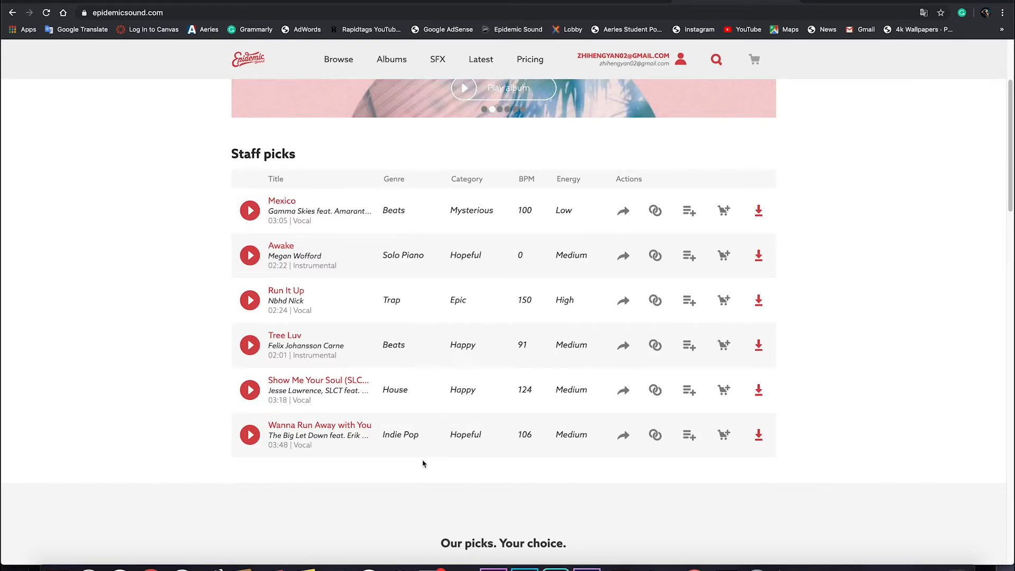
scroll(214, 283, up, 3)
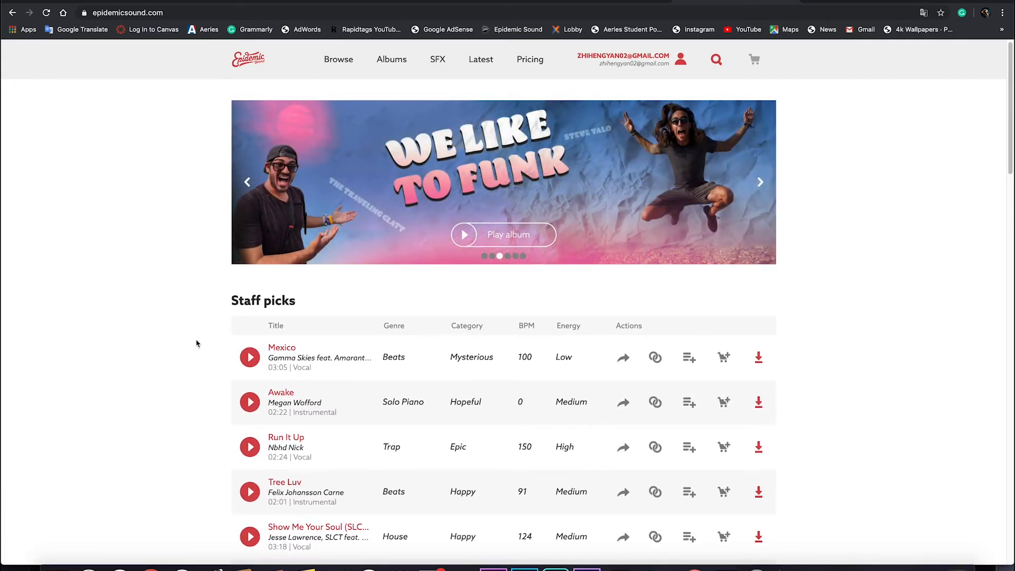
Step: Browse the Epidemic Sound albums and open the Epidemic Pop Channel: Selected Tracks album
click(434, 59)
click(395, 59)
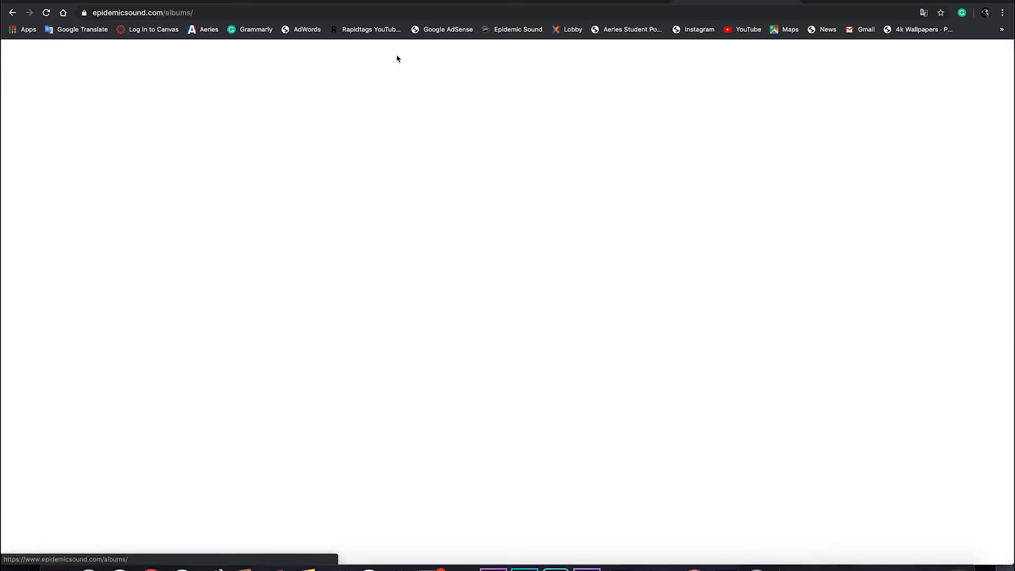
scroll(332, 358, down, 4)
scroll(332, 358, down, 12)
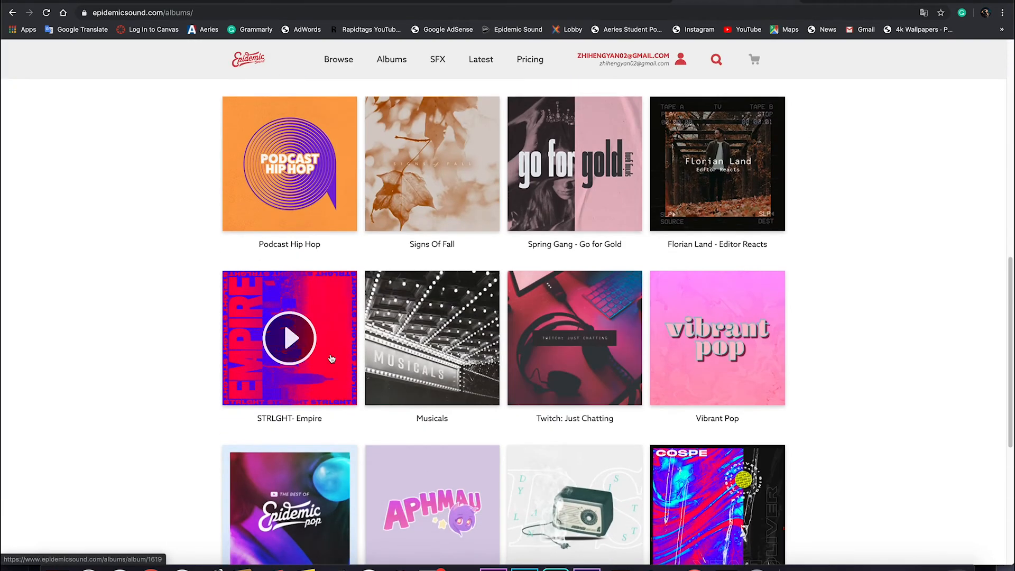
scroll(331, 357, up, 2)
click(357, 333)
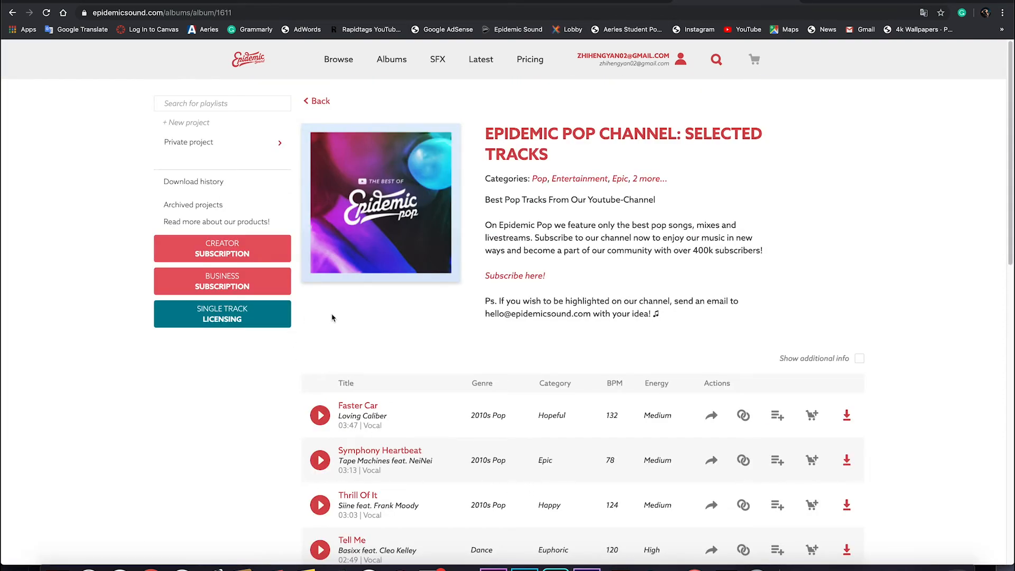
Step: Preview the track Faster Car from the album's track list and pause it
scroll(325, 309, down, 3)
click(477, 302)
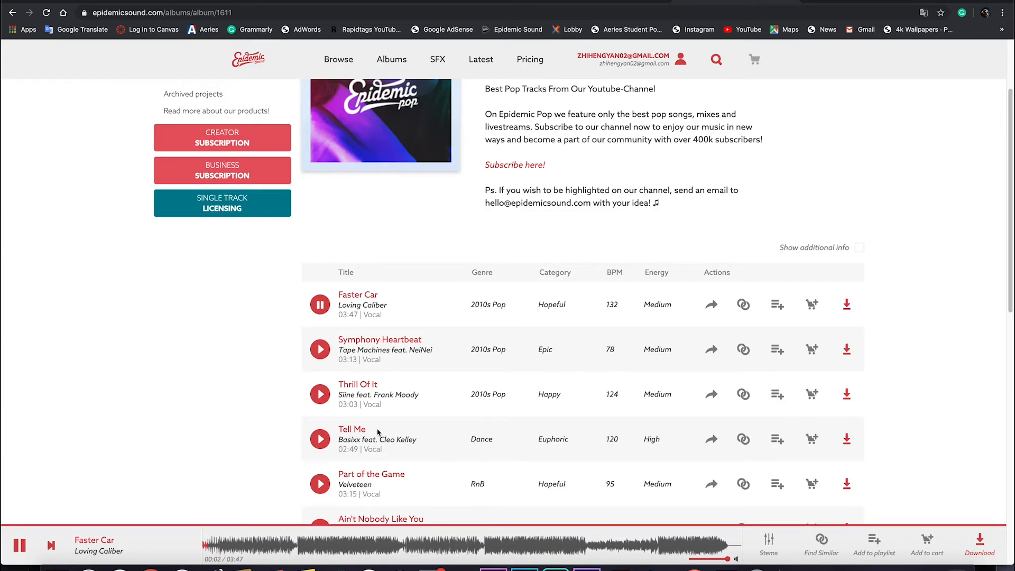
scroll(379, 433, down, 2)
click(320, 214)
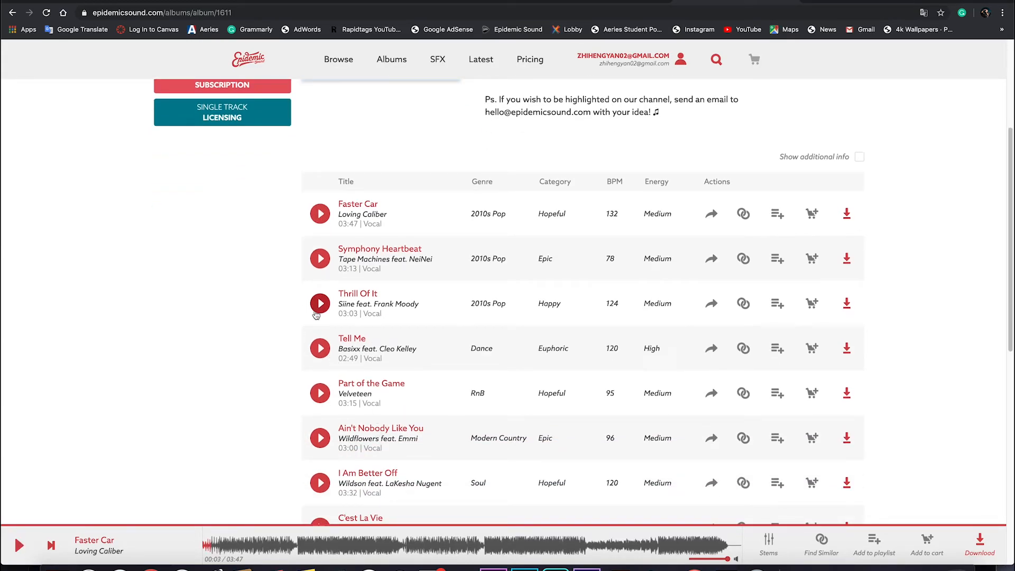
Step: Preview the tracks Thrill Of It and I Am Better Off, lower the system volume and pause playback
click(320, 309)
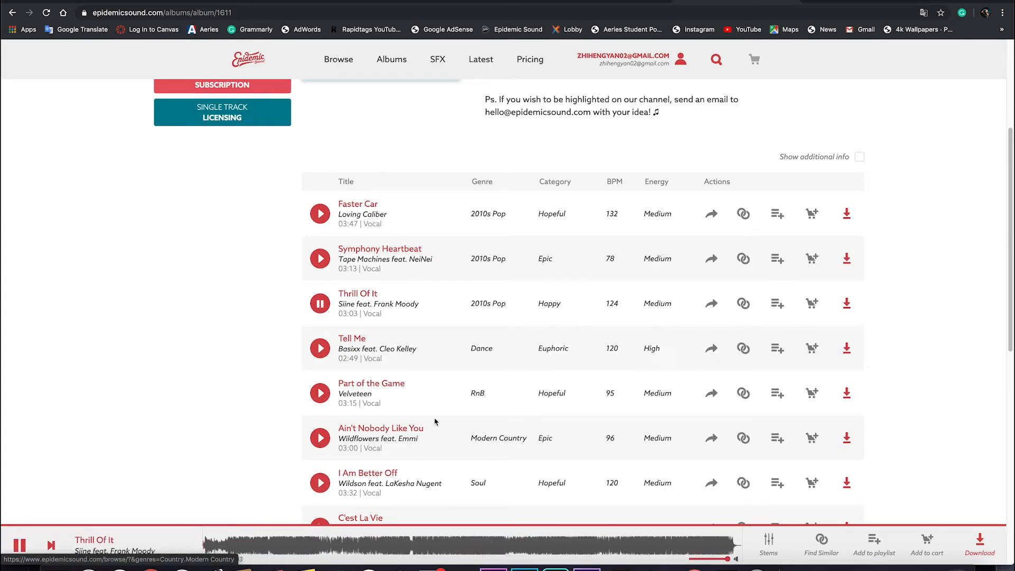
scroll(381, 378, down, 2)
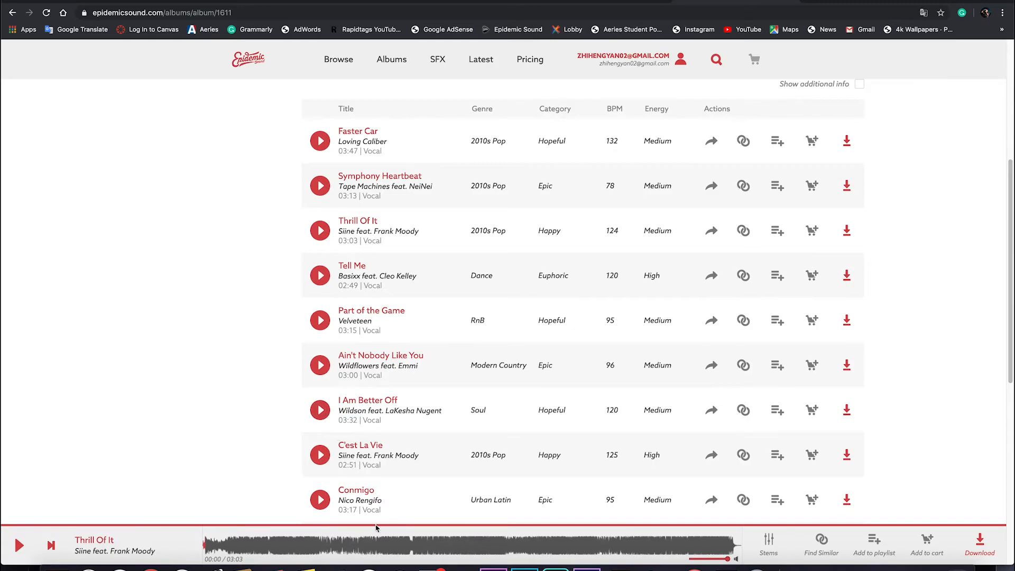
key(XF86AudioLowerVolume)
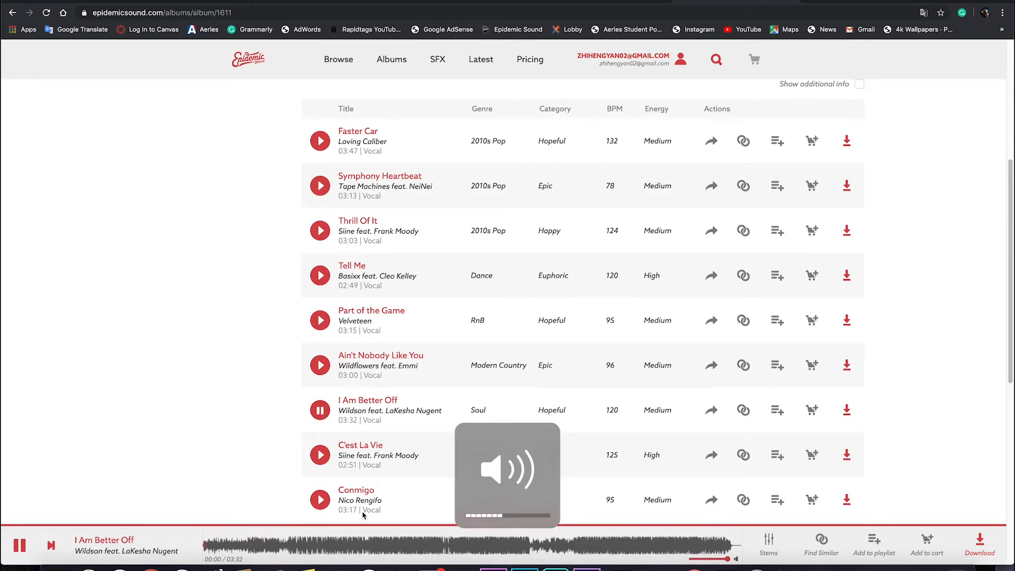
click(19, 545)
Step: Look through the site's Albums page and the Browse page with its genre filters
click(327, 61)
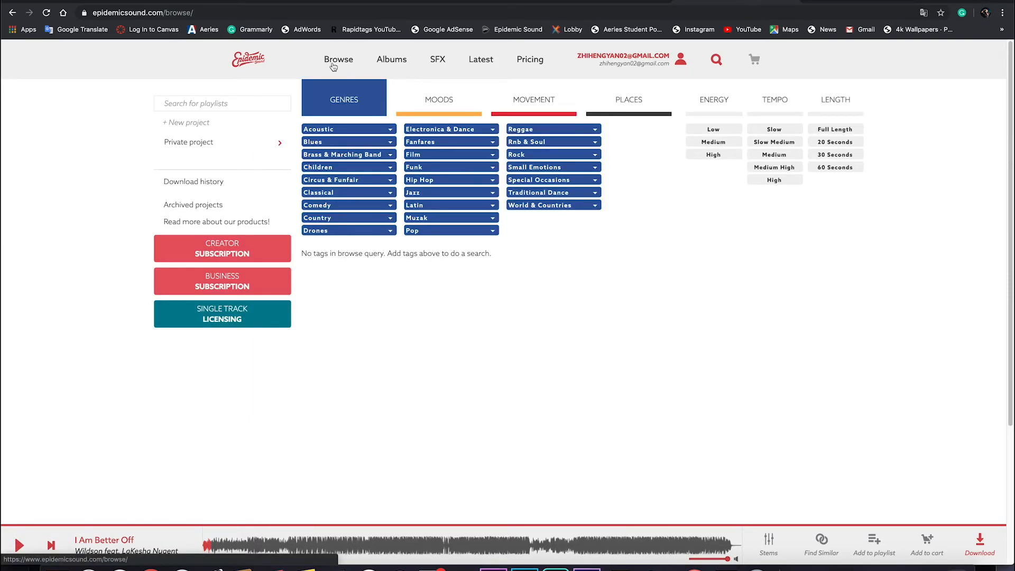
click(382, 61)
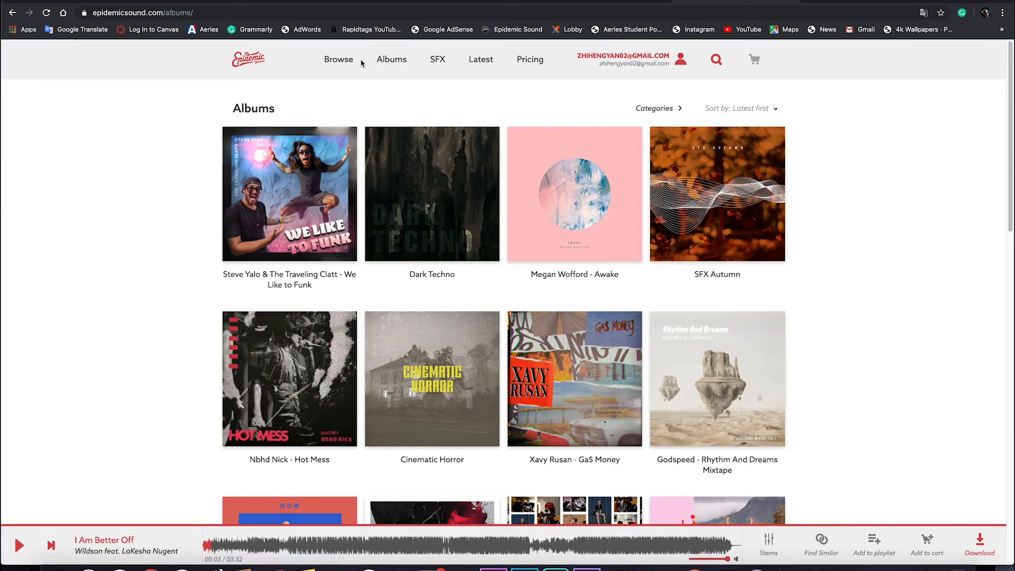
click(341, 60)
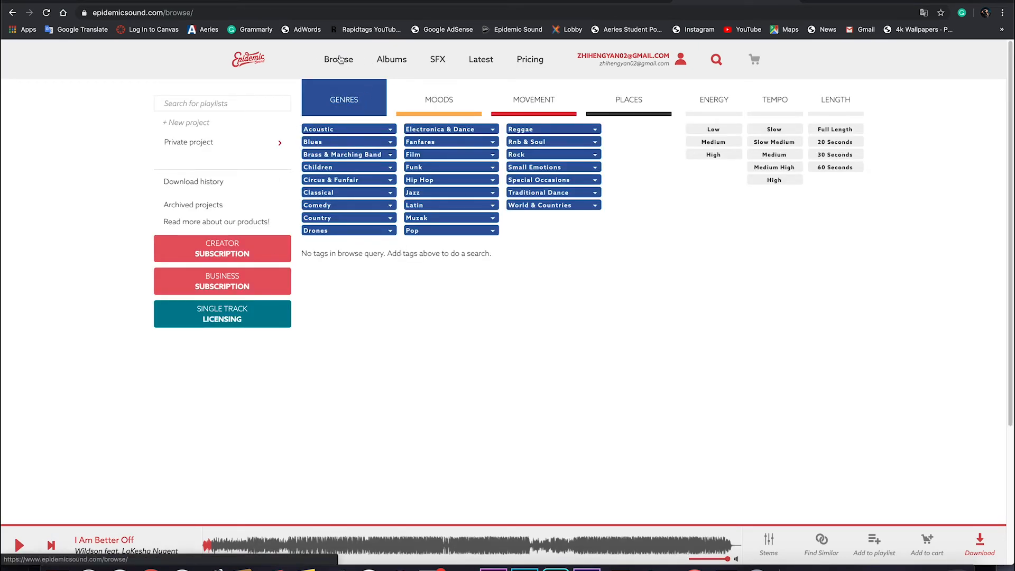
Step: Return to the Epidemic Sound home page and preview the staff picks Mexico, Awake, Run It Up, Tree Luv and Show Me Your Soul
click(522, 31)
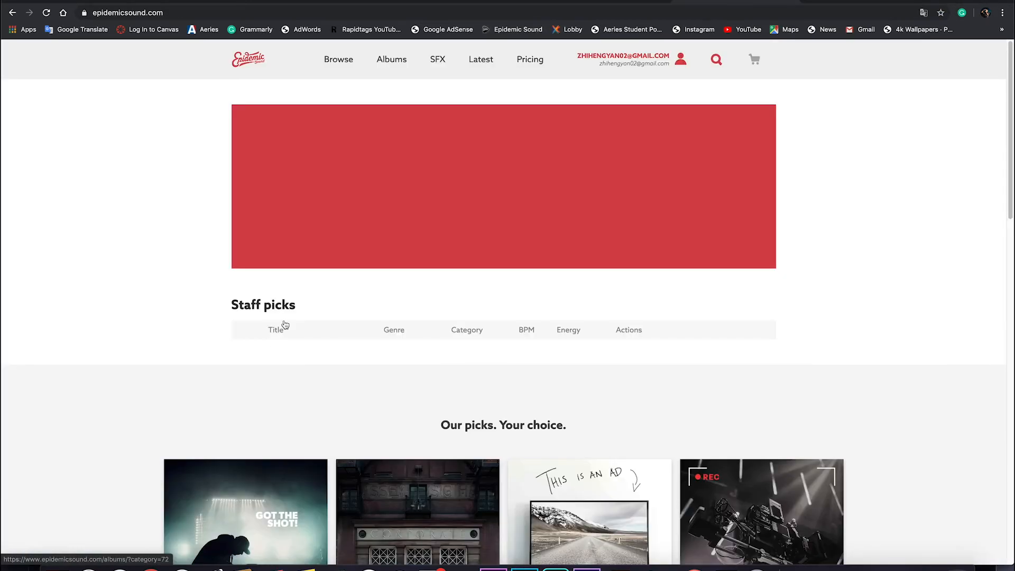
scroll(285, 324, down, 3)
click(249, 222)
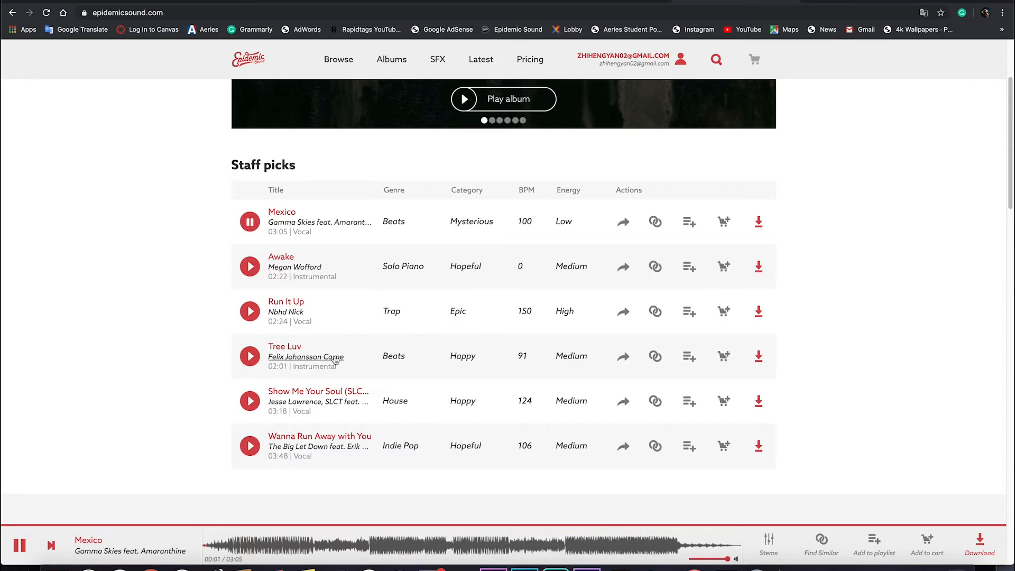
click(251, 267)
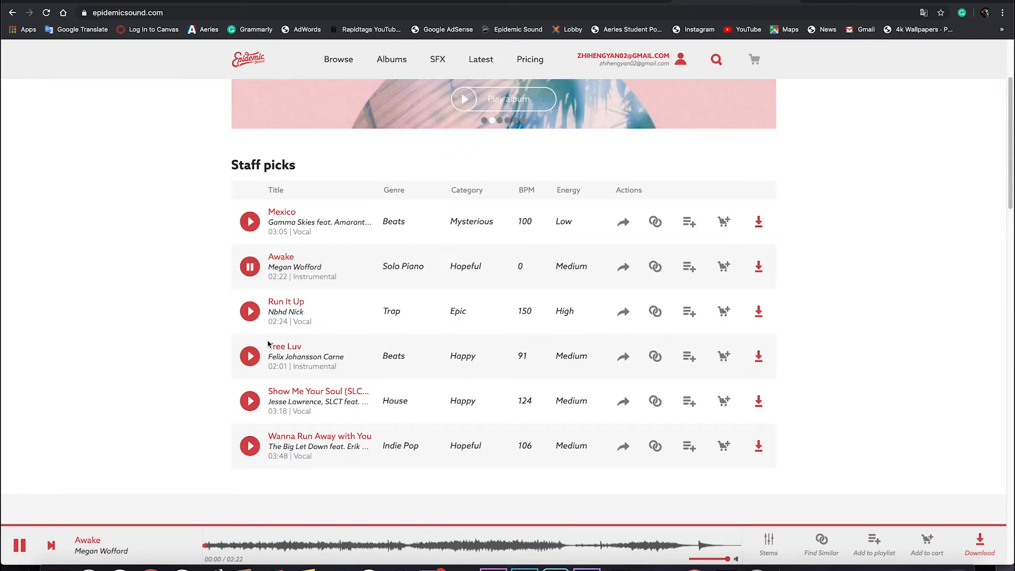
click(250, 312)
scroll(280, 375, down, 1)
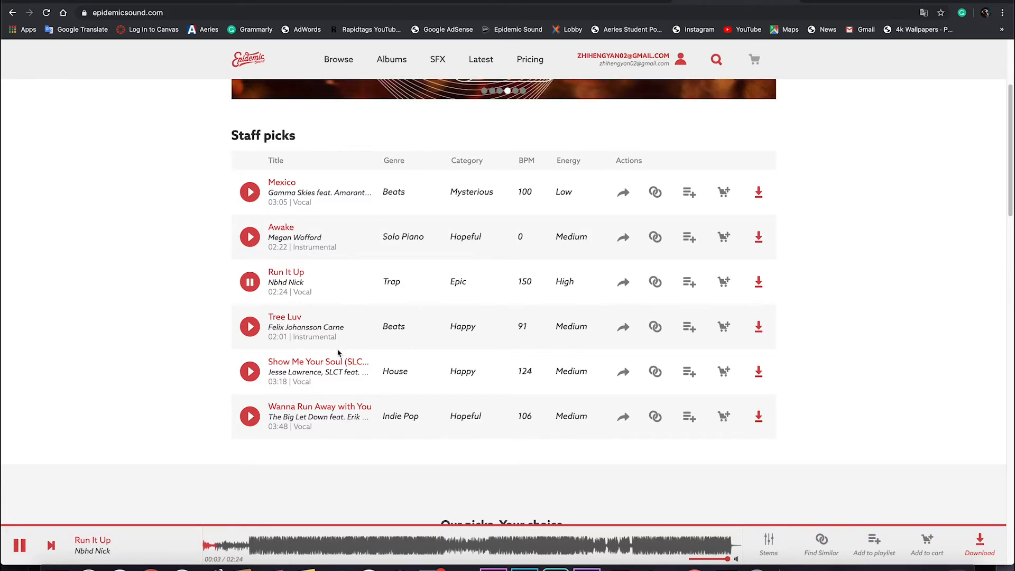
click(251, 327)
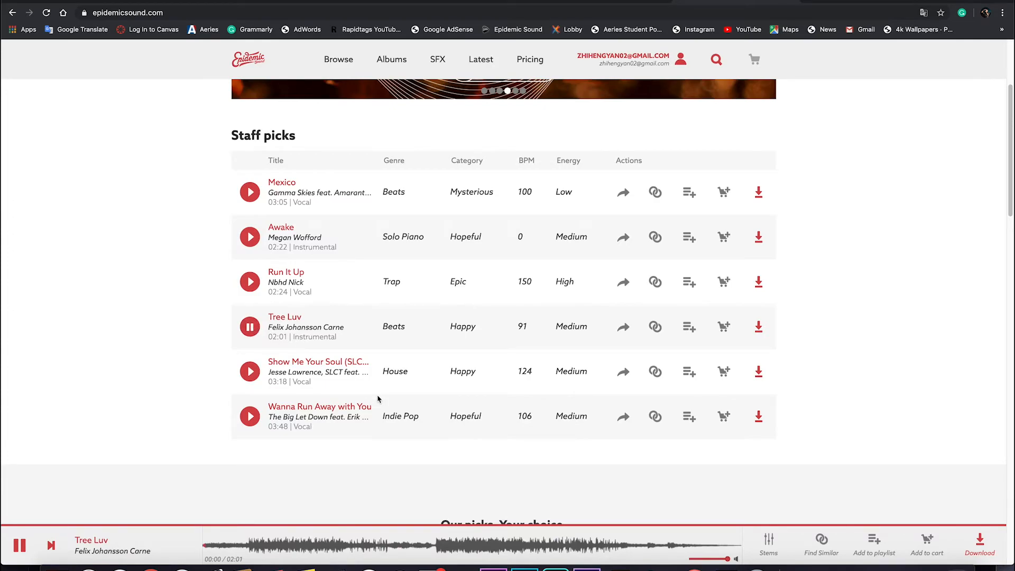
click(250, 371)
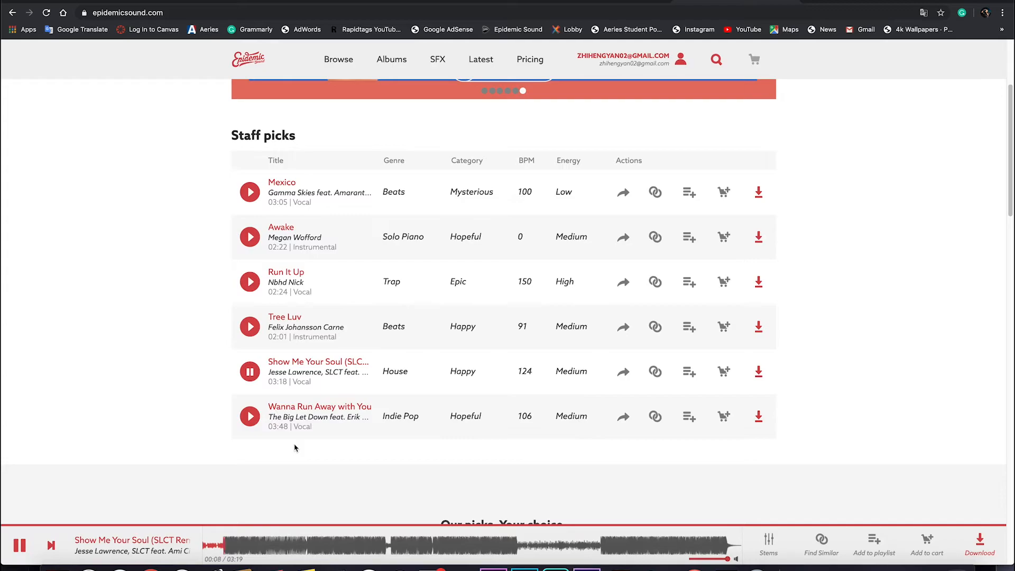
key(space)
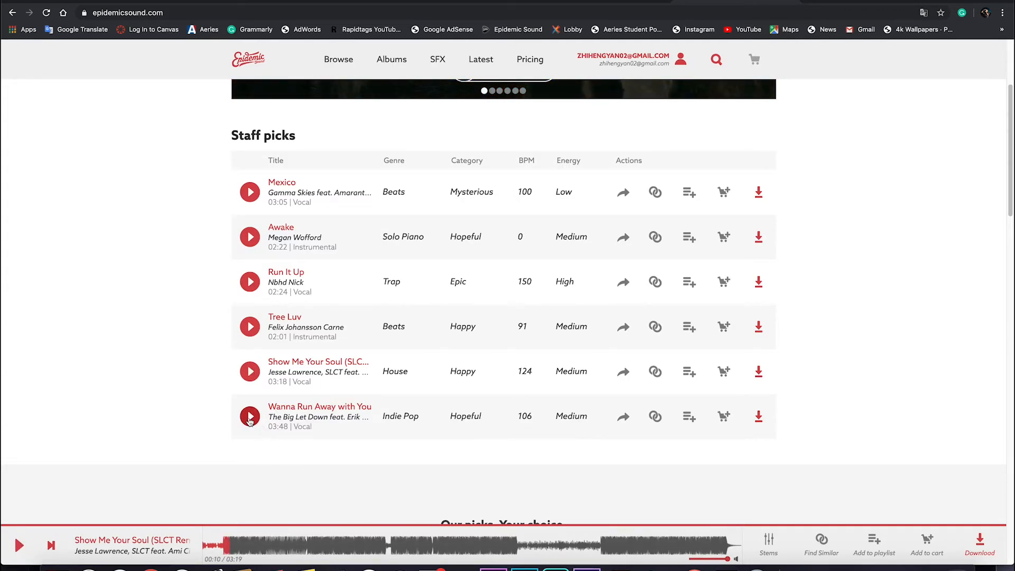
Step: Preview the staff pick Wanna Run Away with You, skip ahead to about 0:23 and pause it
click(250, 417)
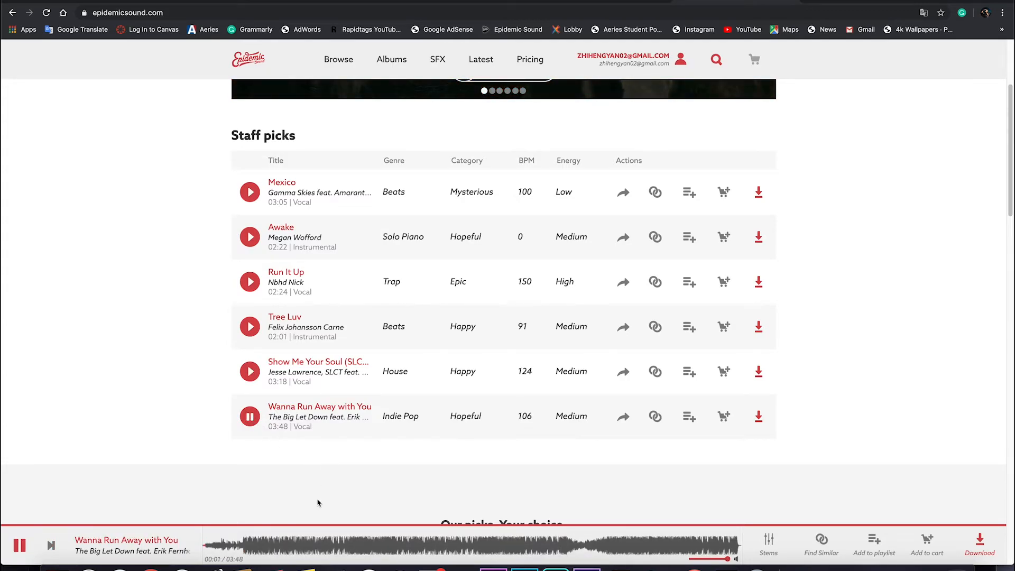
click(260, 549)
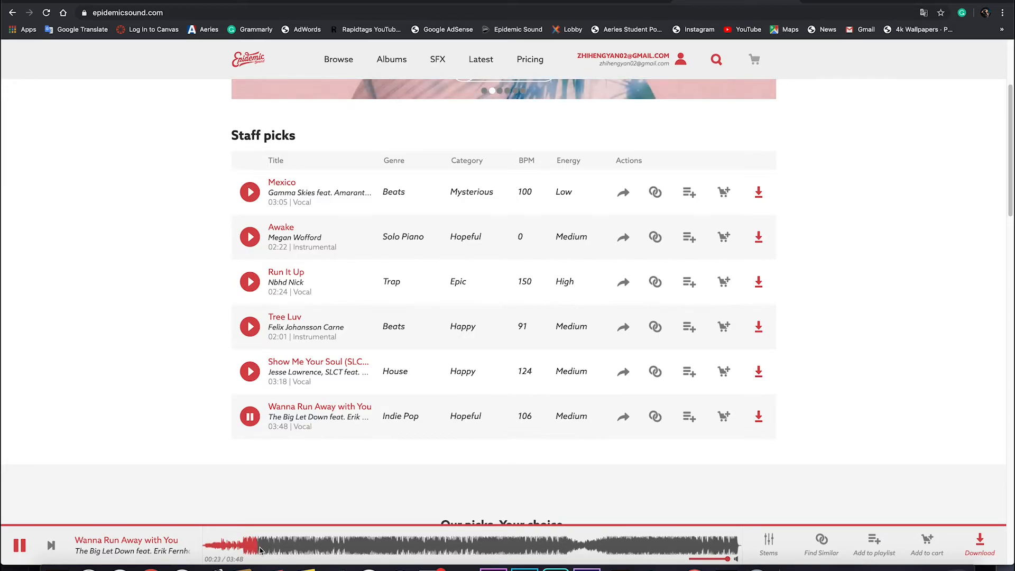
key(space)
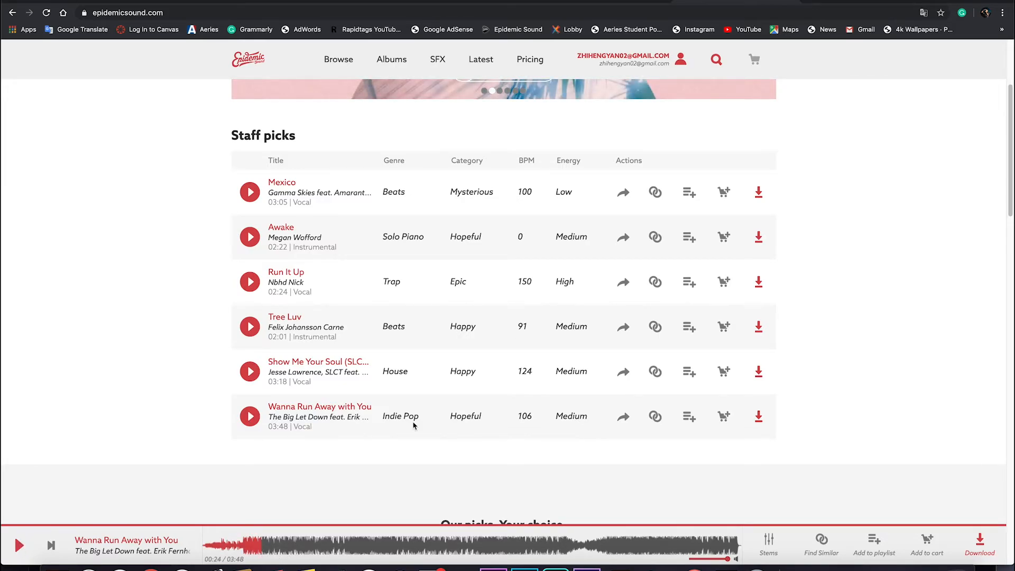
Step: Download the track Wanna Run Away with You and save it as an MP3 file
click(759, 416)
click(495, 281)
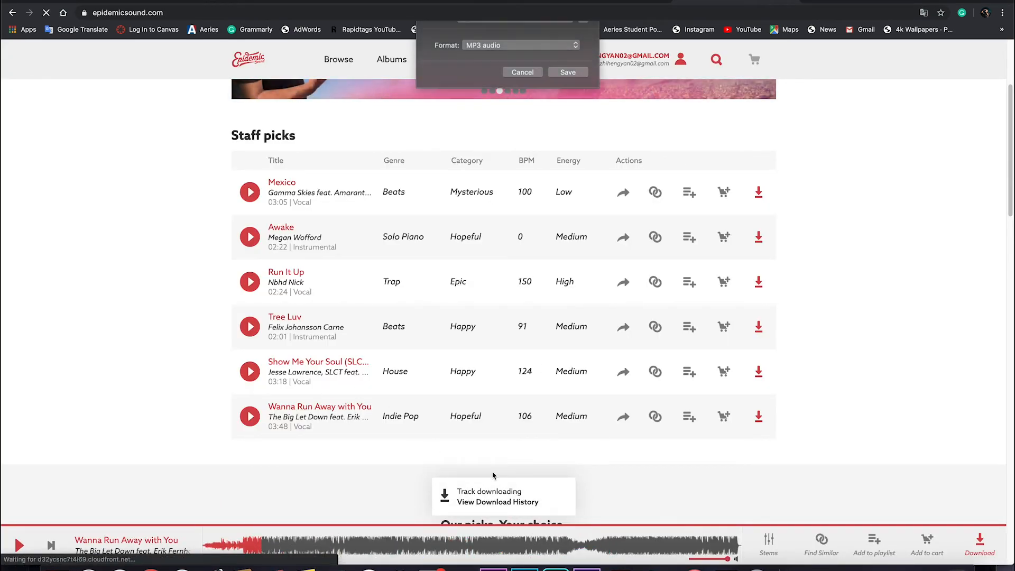
click(562, 122)
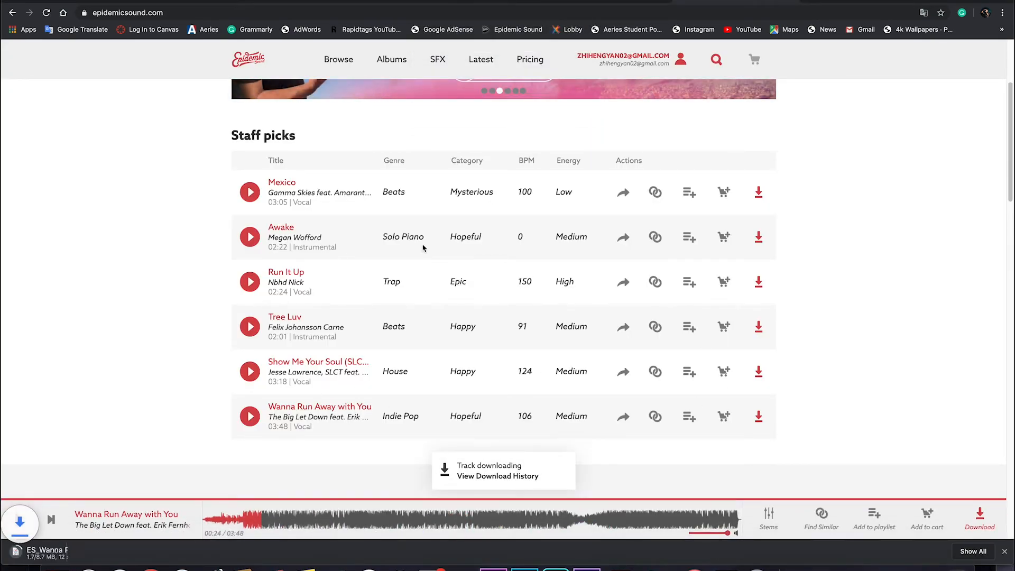
Step: Open Chrome's downloads list and reveal the downloaded Wanna Run Away with You MP3 in Finder
click(973, 551)
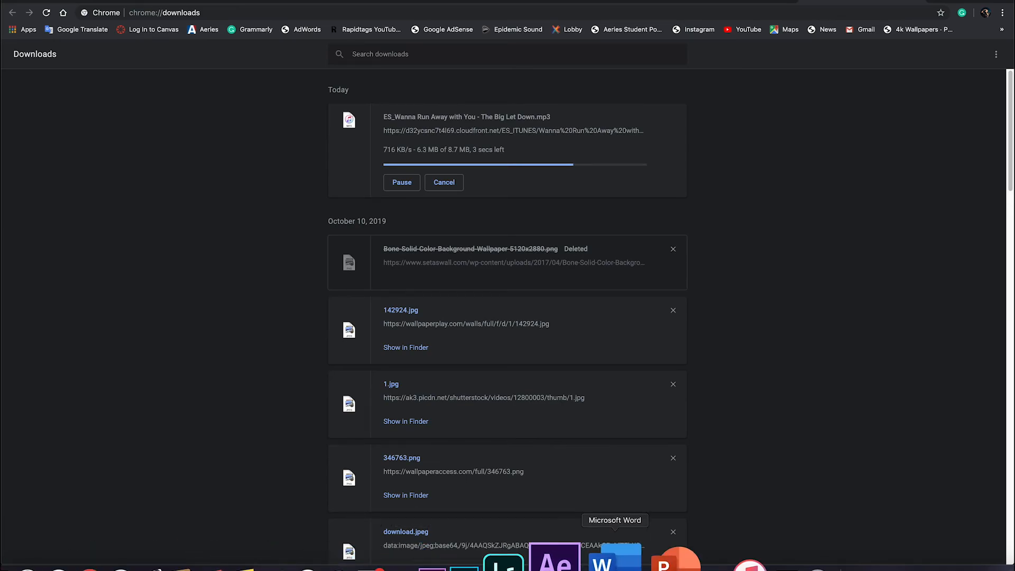
click(489, 555)
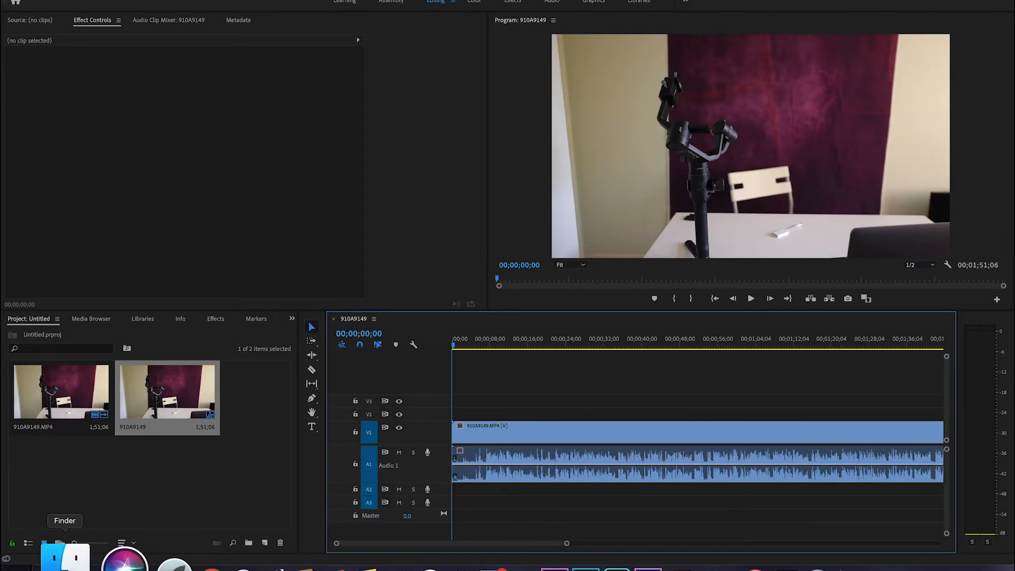
click(65, 555)
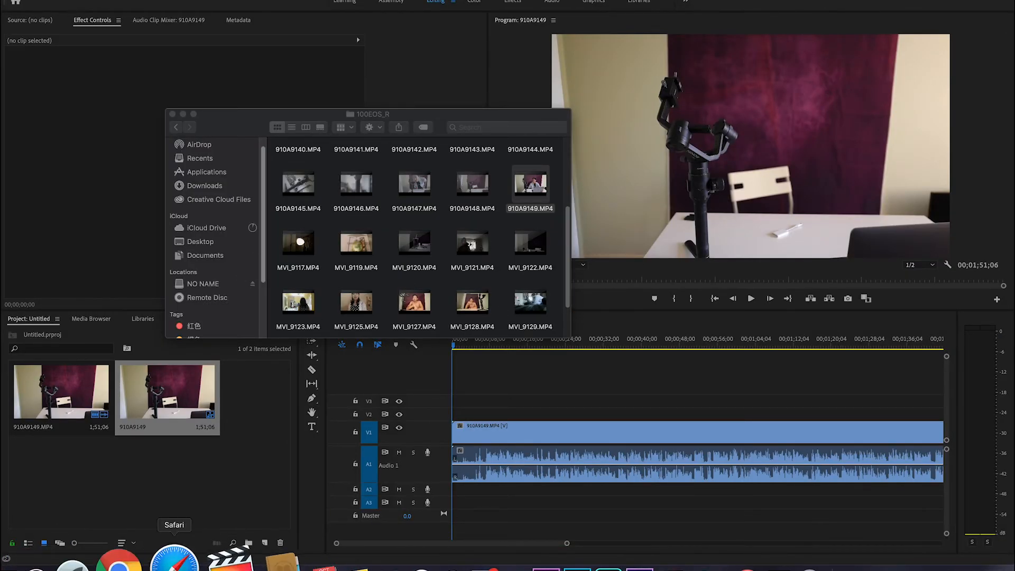
click(148, 555)
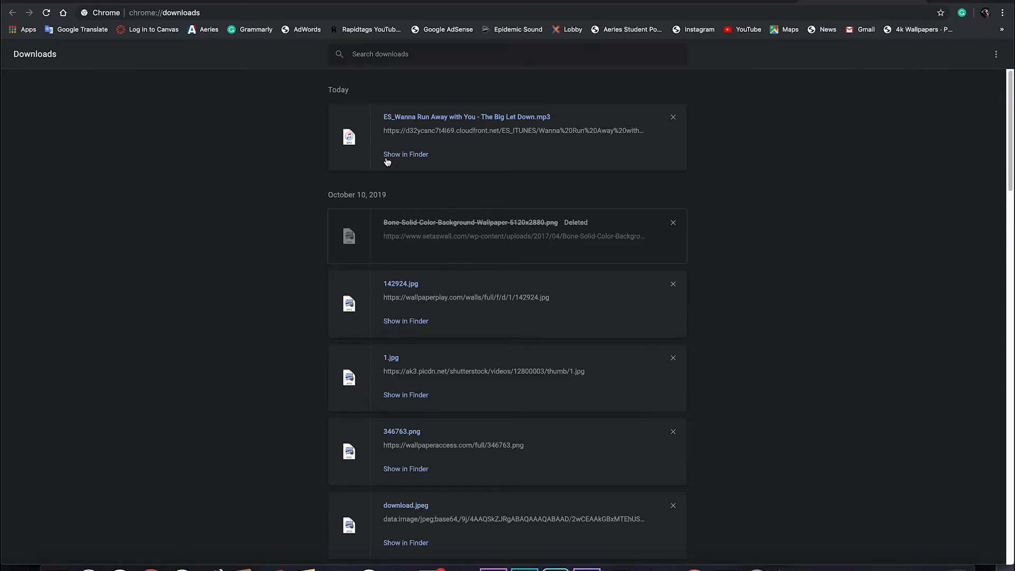
click(387, 159)
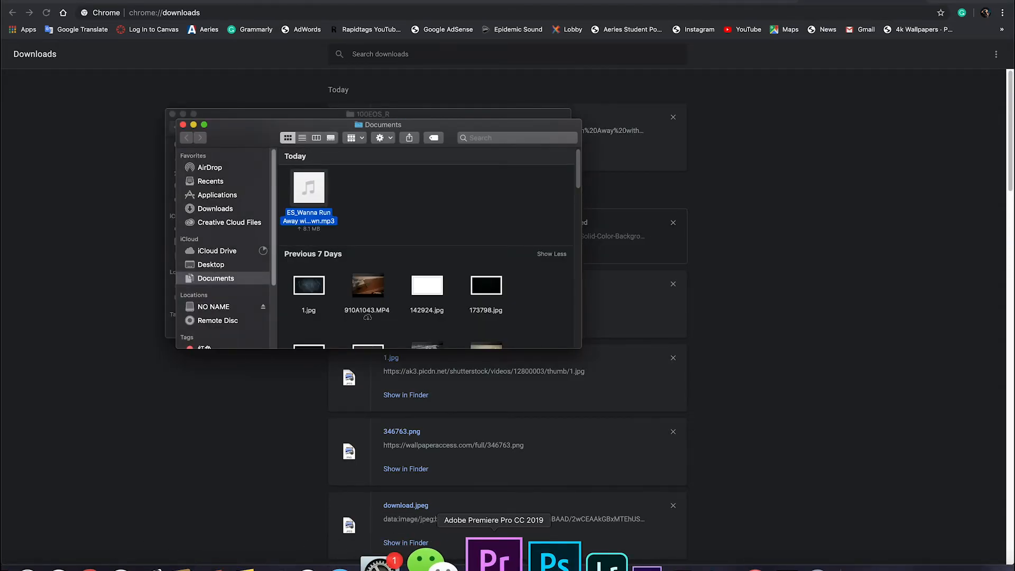
Step: Switch to Premiere Pro, place the downloaded MP3 on audio track A2 at the sequence start, play the opening and return the playhead to the start
click(494, 555)
click(53, 560)
drag(308, 188, 436, 495)
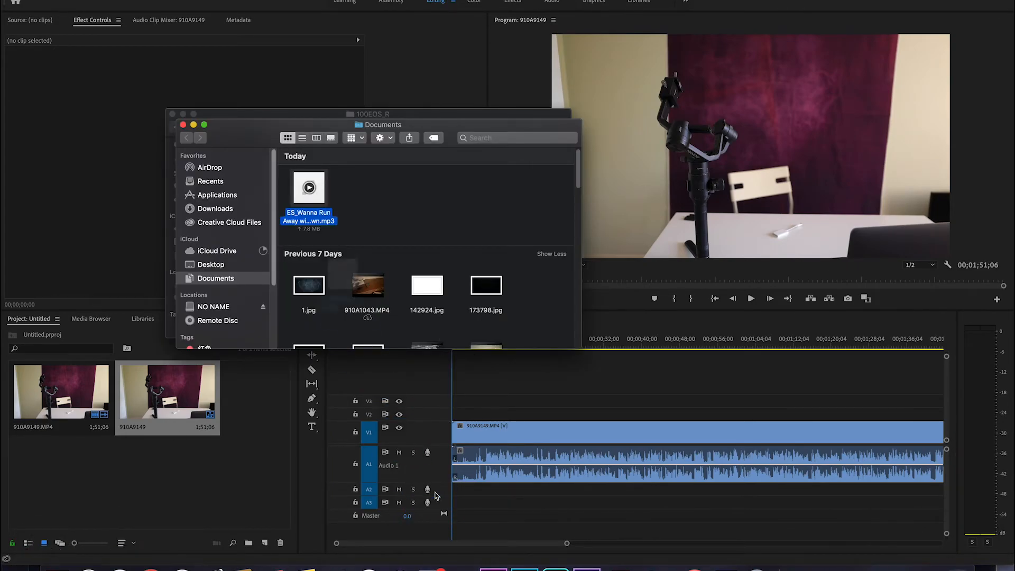
drag(315, 179, 452, 489)
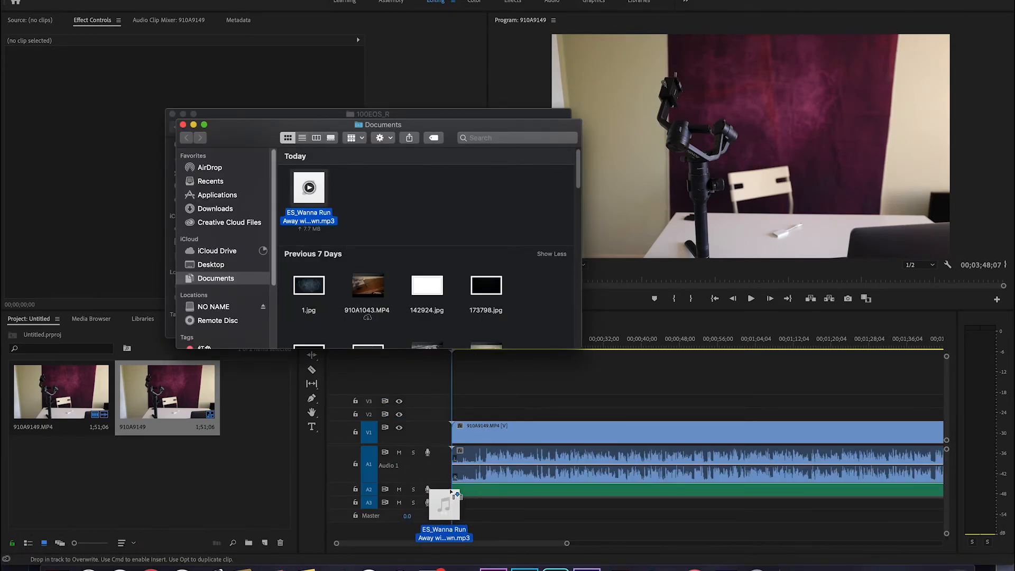
click(470, 415)
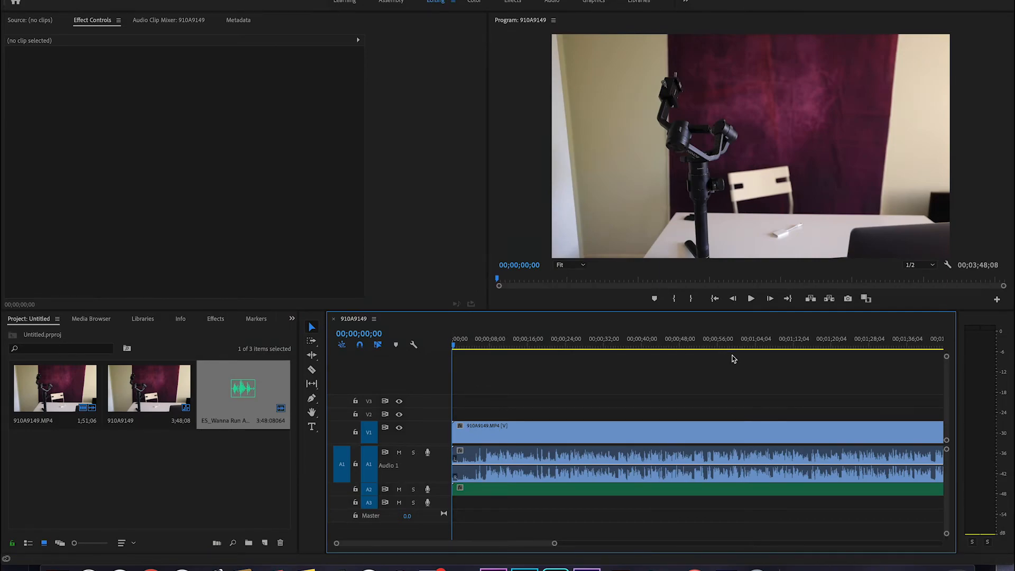
key(space)
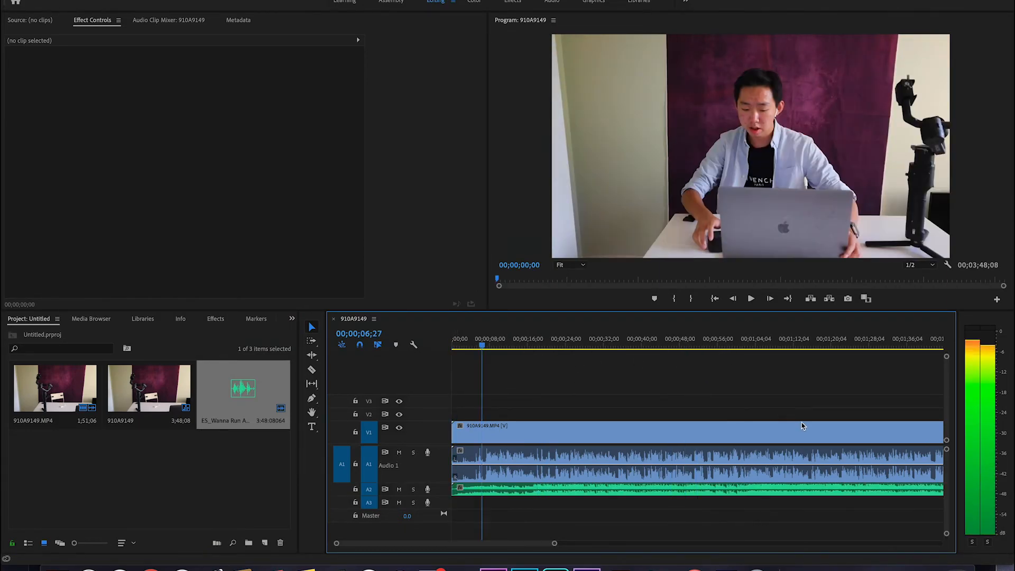
drag(480, 344, 398, 333)
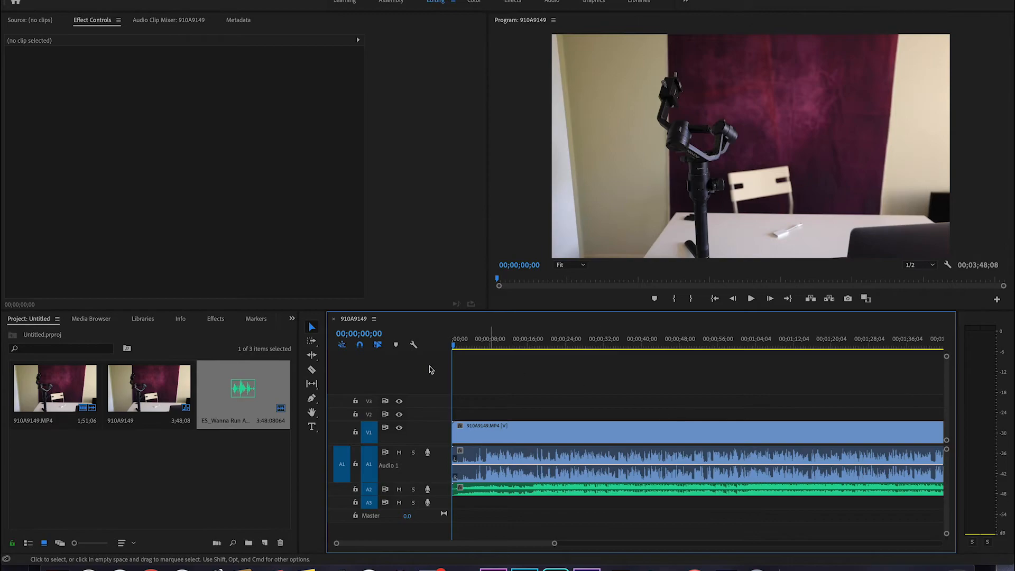
Step: Cut about the first 7 seconds off the camera clip with its audio and close the gap at the sequence start
scroll(503, 396, up, 4)
scroll(426, 455, up, 3)
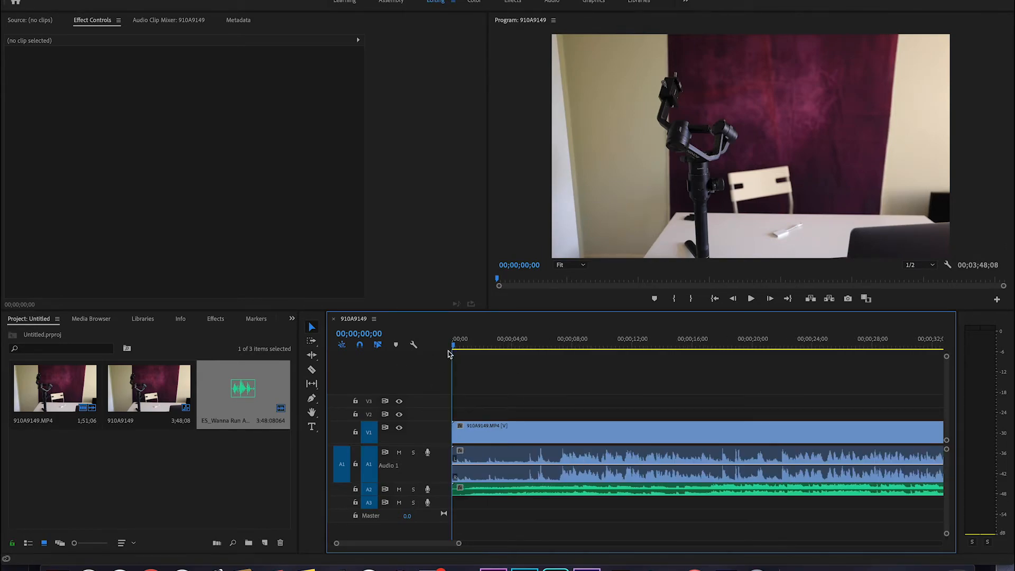
drag(453, 350, 567, 354)
key(c)
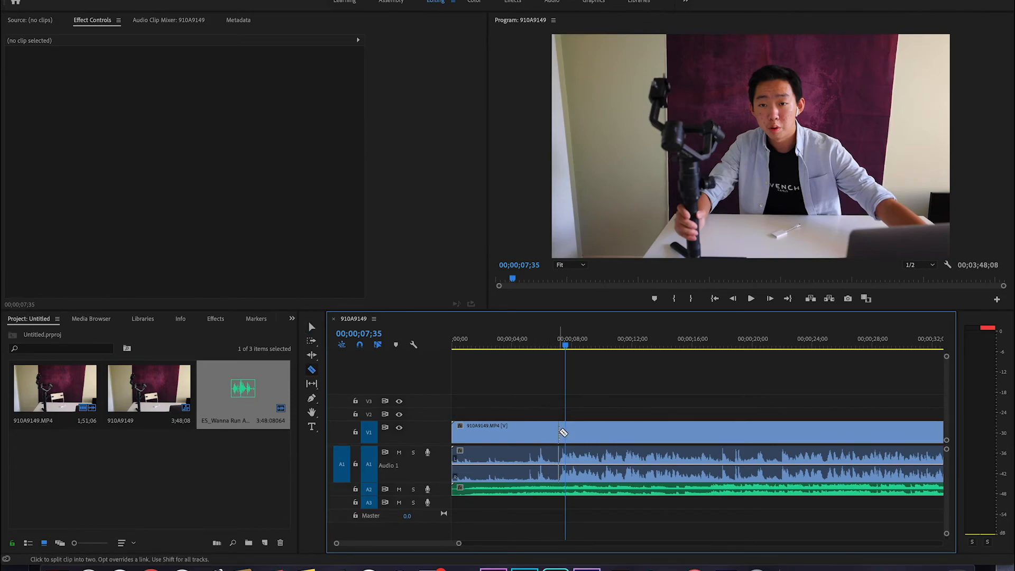
key(v)
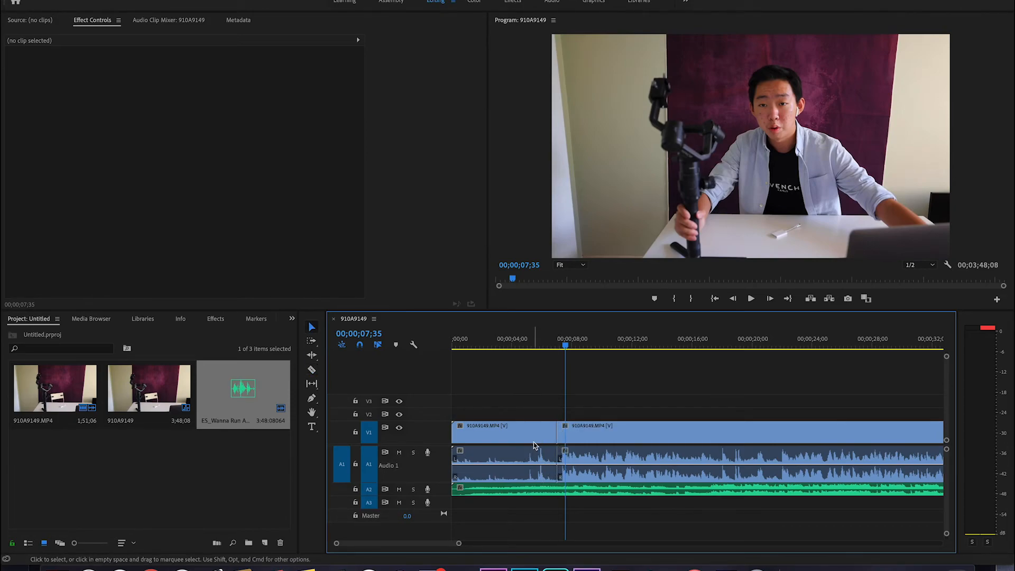
click(534, 442)
key(Delete)
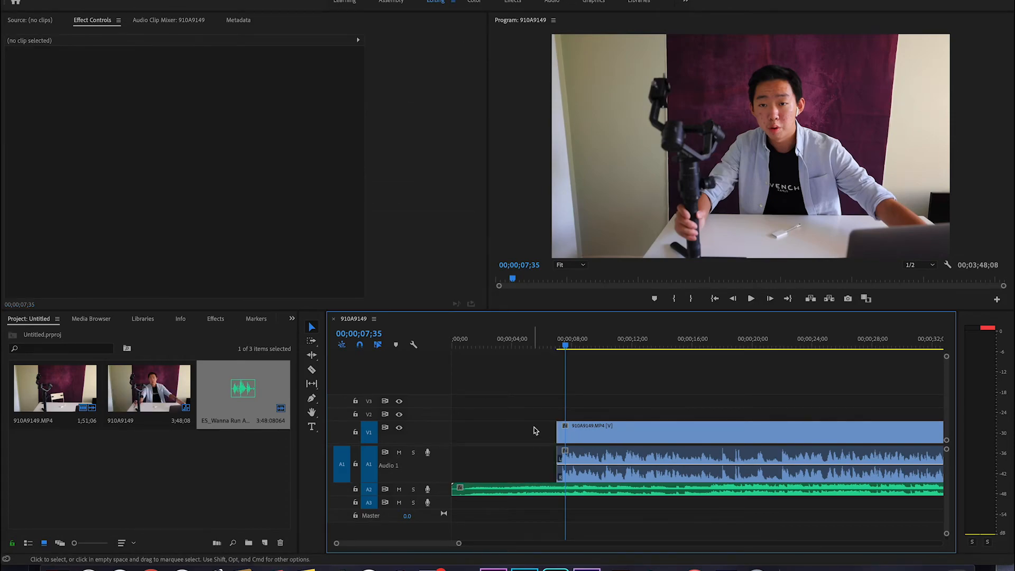
right_click(534, 432)
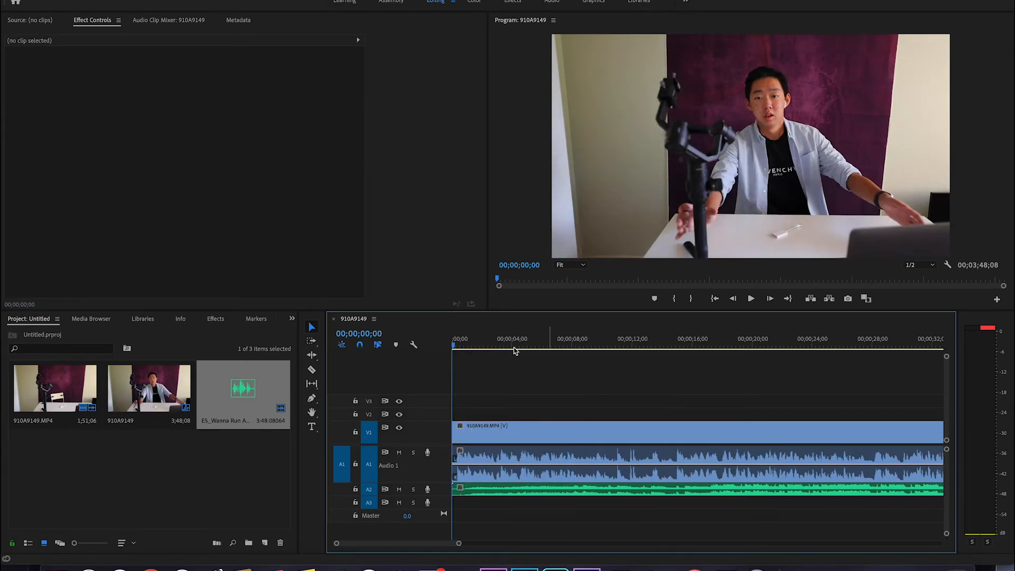
Step: Play the opening briefly and set the audio gain of the music clip on track A2 to -10 dB
key(space)
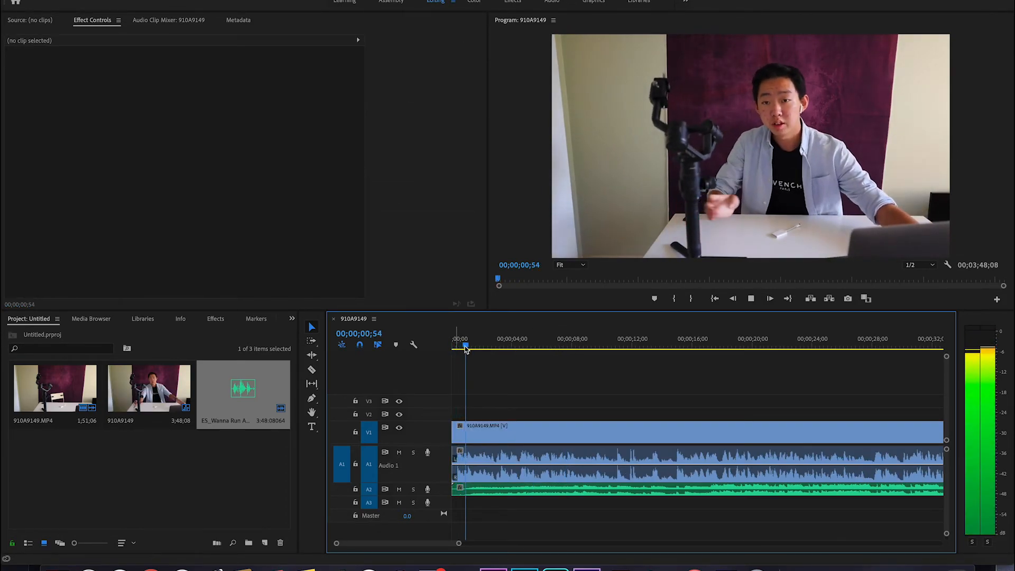
click(583, 491)
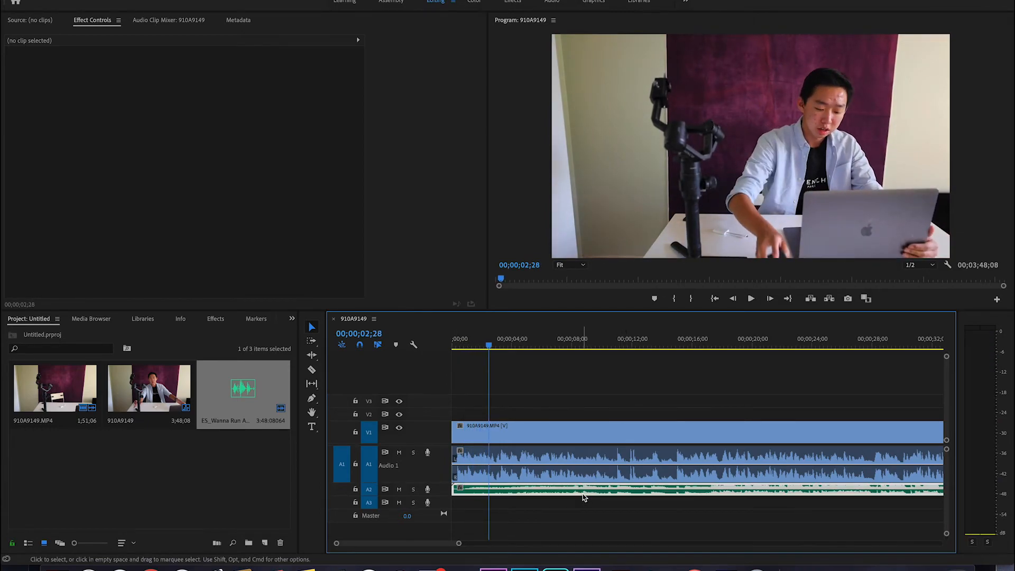
right_click(590, 495)
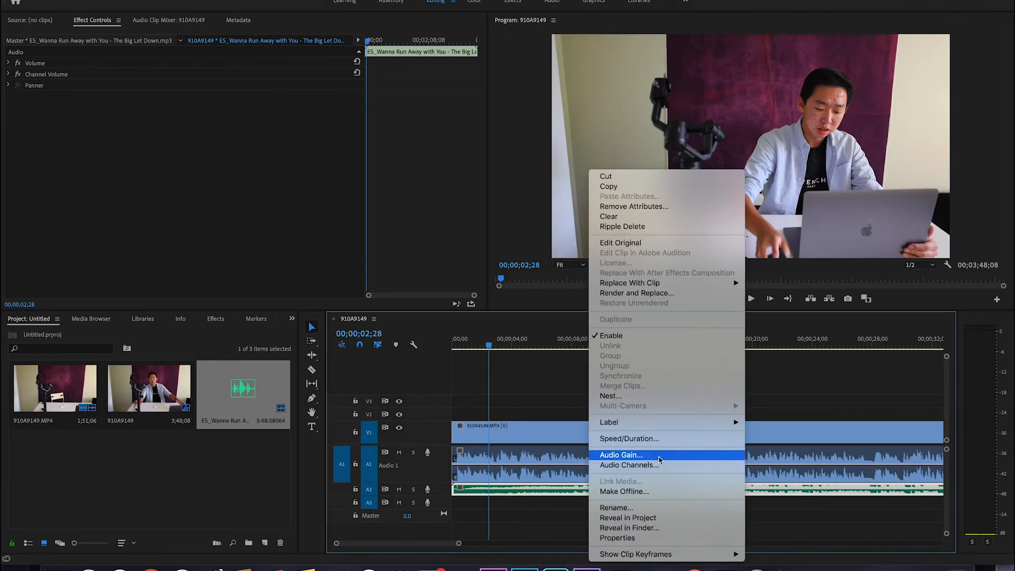
click(656, 456)
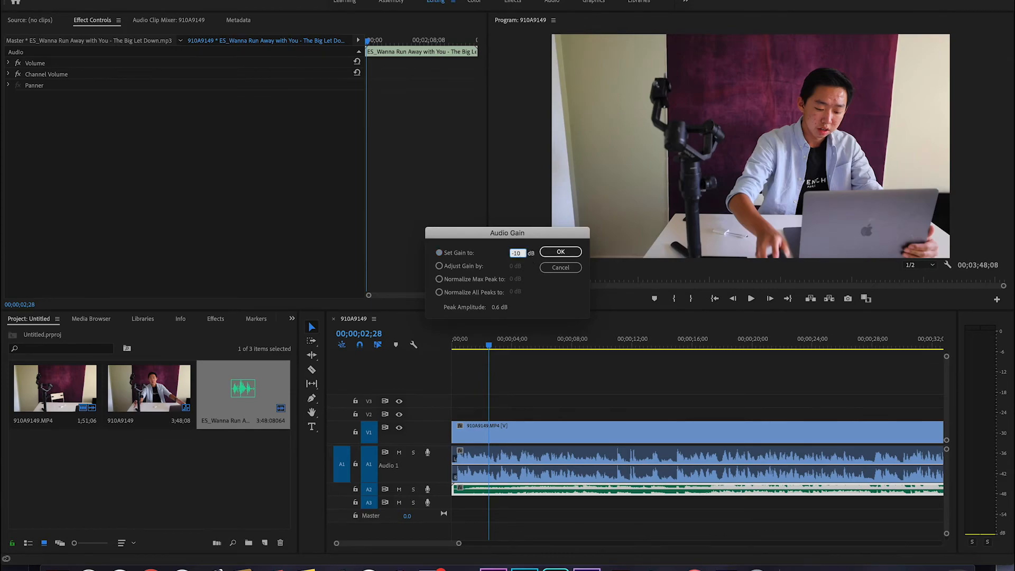
key(Return)
Step: Play the sequence twice from the start to compare the music level with the voice
drag(487, 350, 453, 348)
key(space)
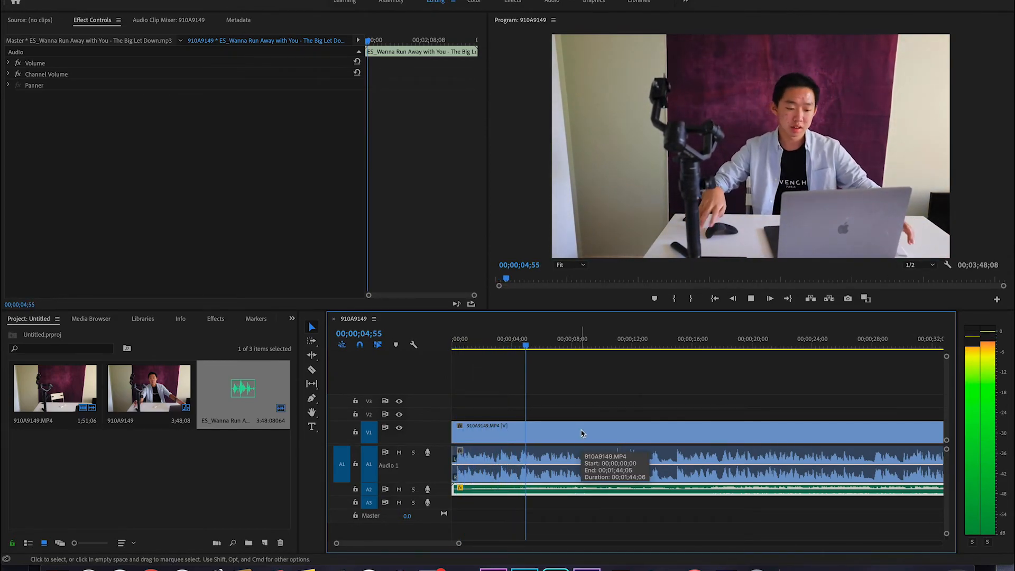
key(space)
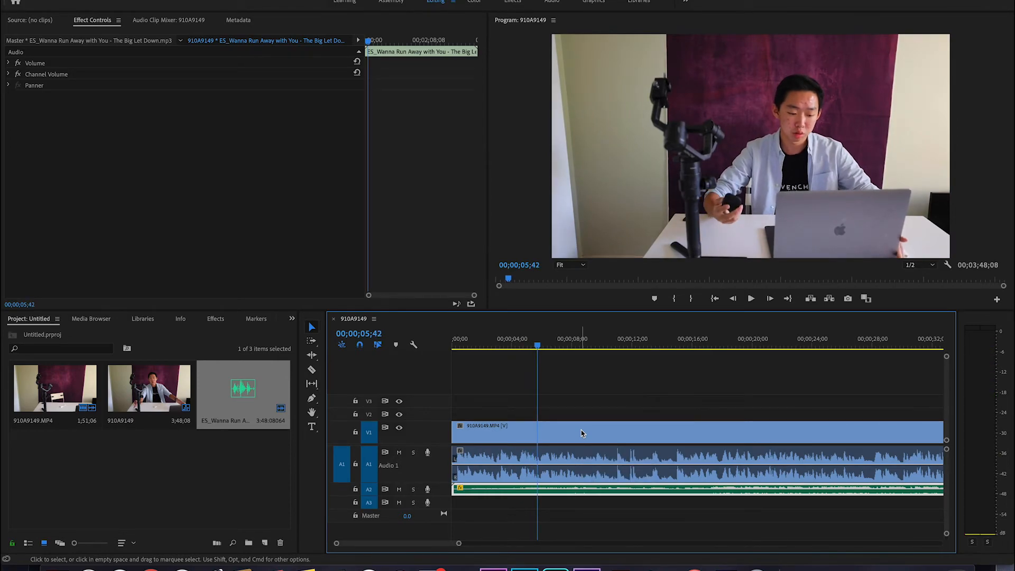
click(554, 453)
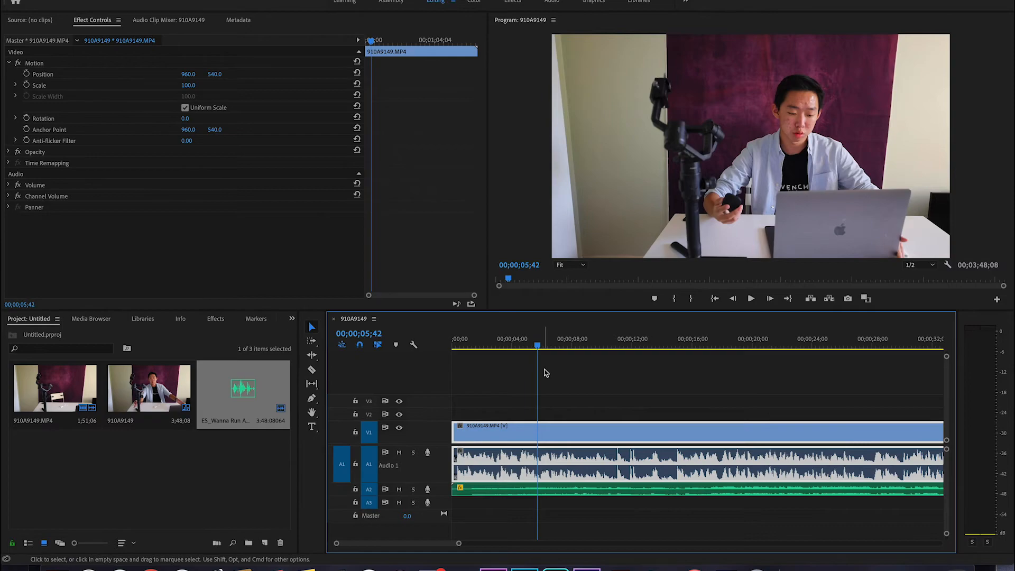
scroll(516, 422, up, 2)
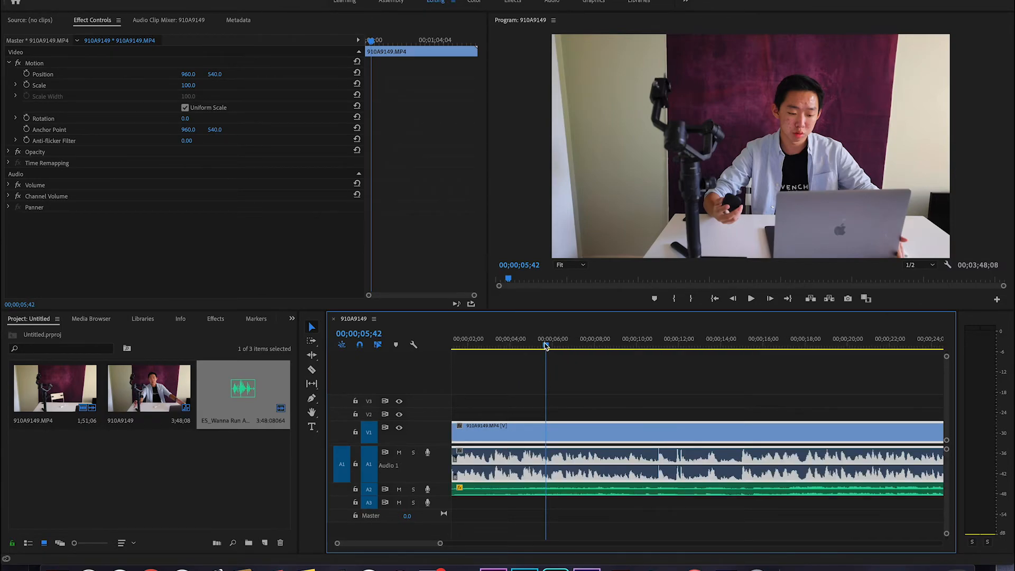
drag(546, 346, 372, 340)
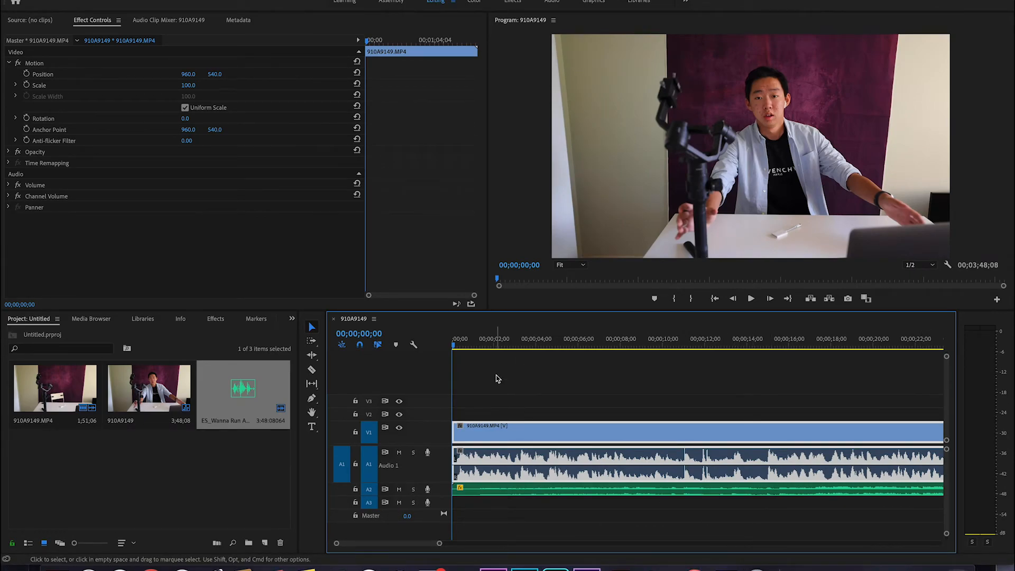
key(space)
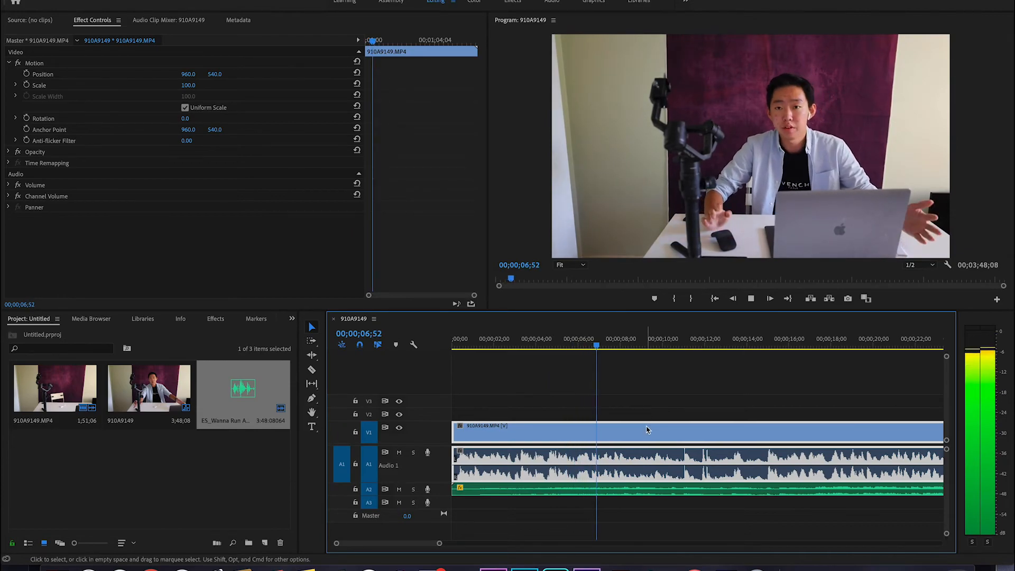
key(space)
Step: Set the audio gain of the music clip on track A2 to -20 dB
click(630, 487)
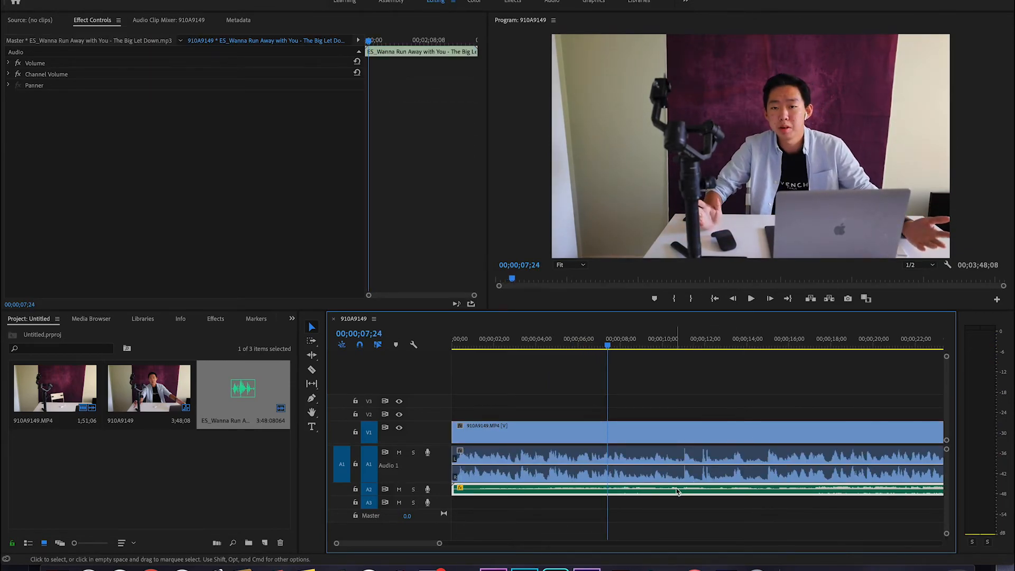
right_click(674, 494)
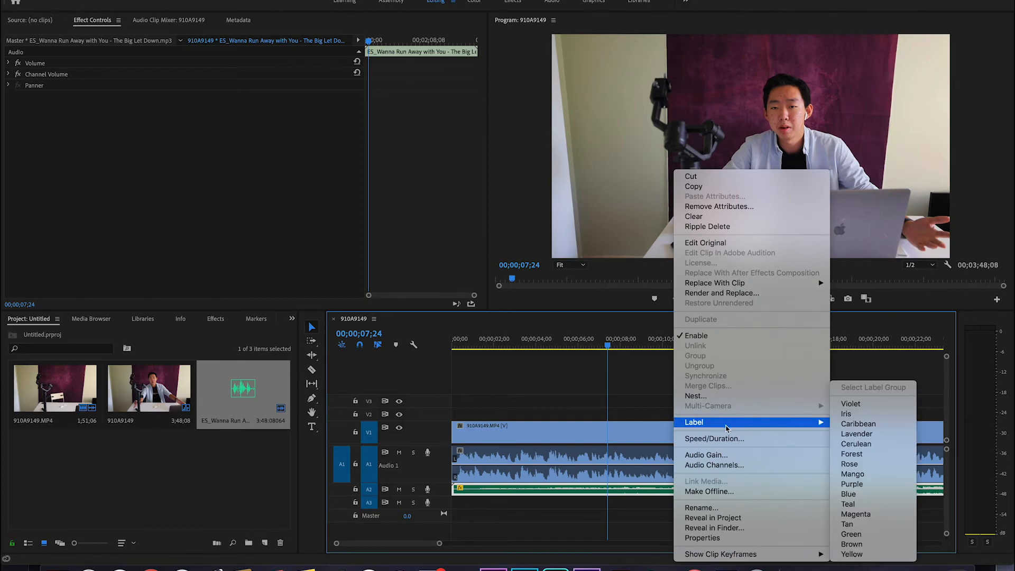
click(726, 453)
text(-20)
key(Return)
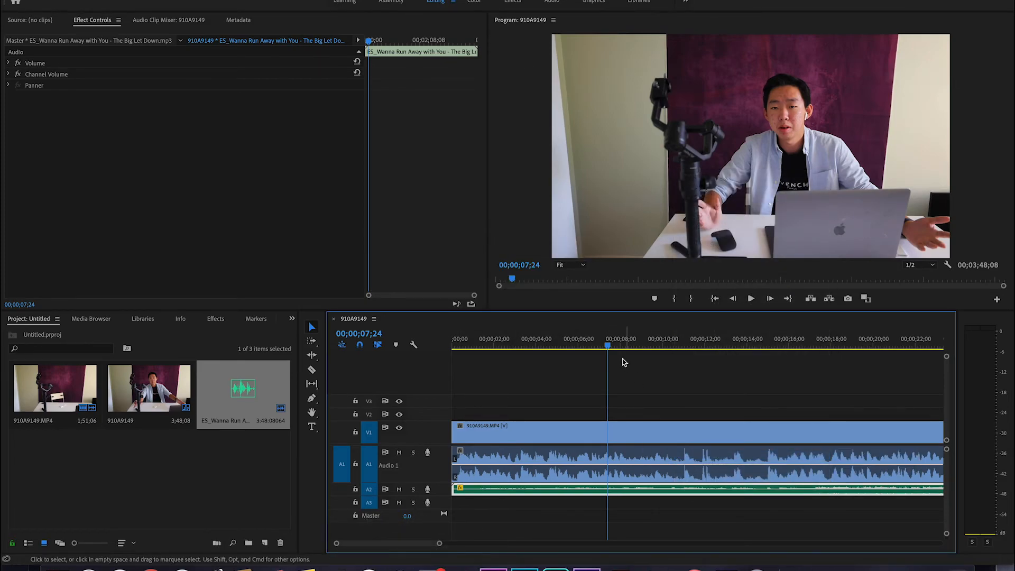
Step: Play the first 15 seconds from the start to check the quieter music, and move the playhead back to about 9 seconds
drag(608, 345, 331, 344)
key(space)
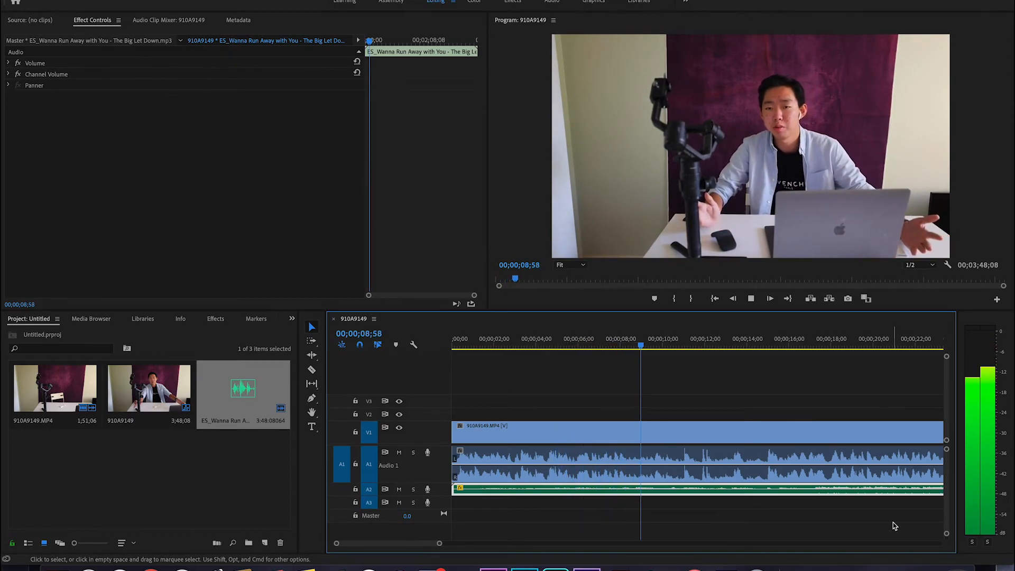
scroll(893, 525, right, 5)
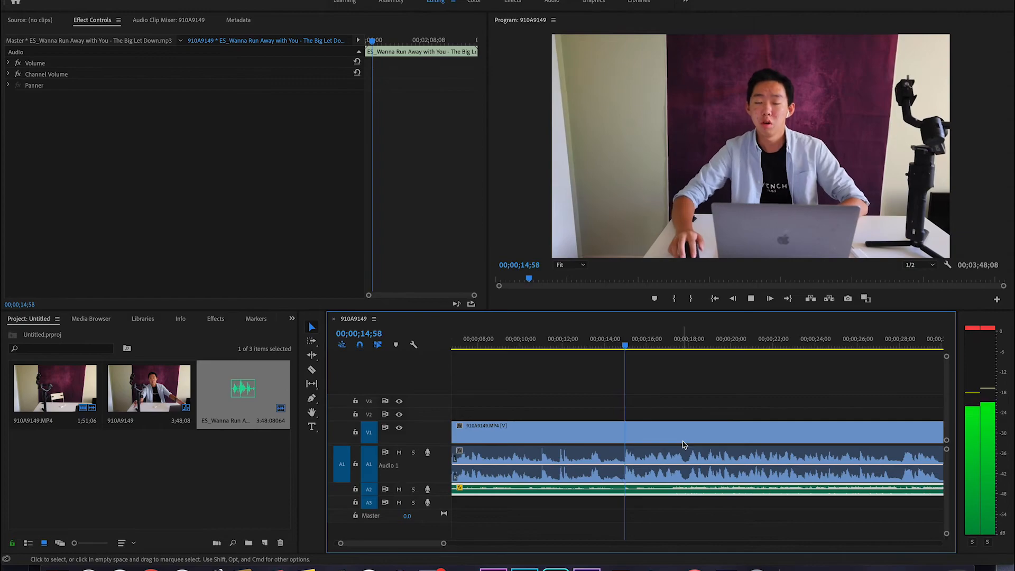
key(space)
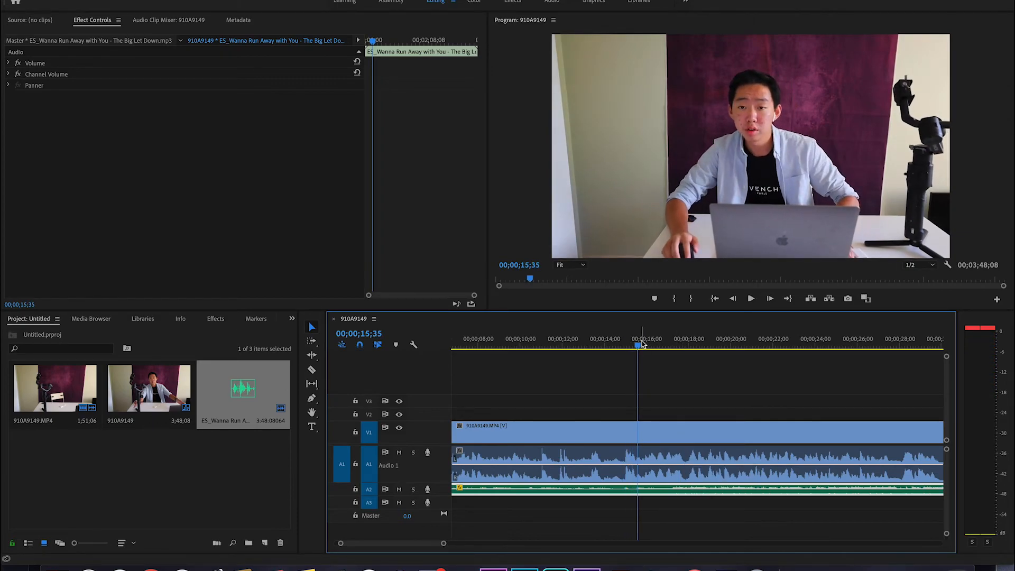
drag(641, 344, 518, 347)
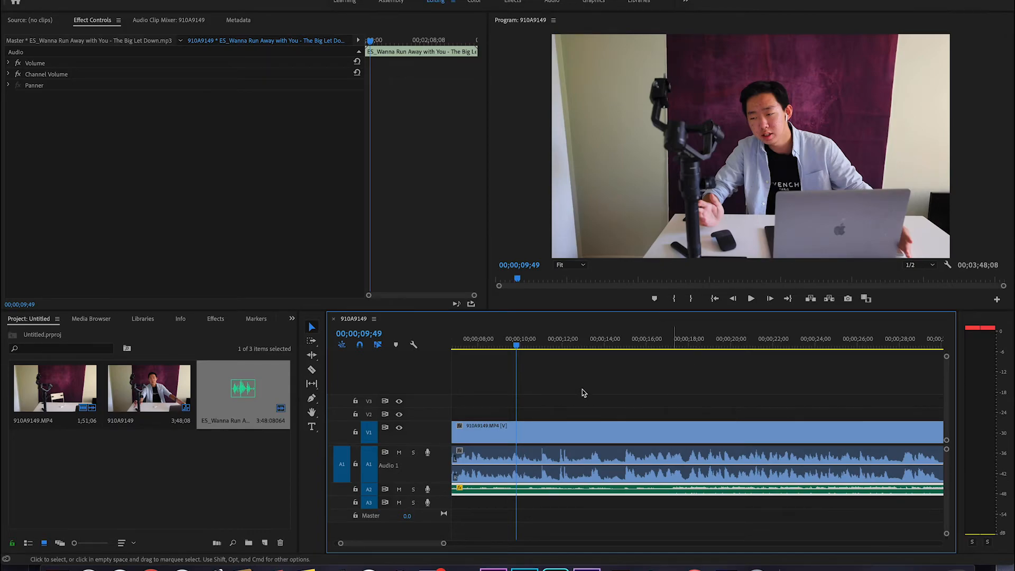
Step: Select the camera clip with its audio and look through its source view and audio clip mixer
key(ctrl+a)
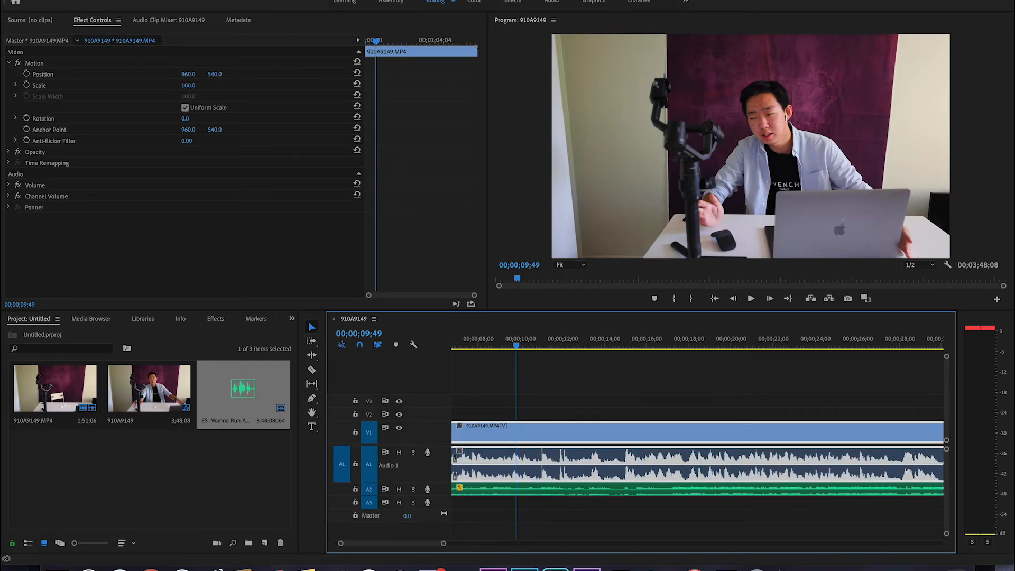
click(47, 42)
click(53, 24)
click(207, 24)
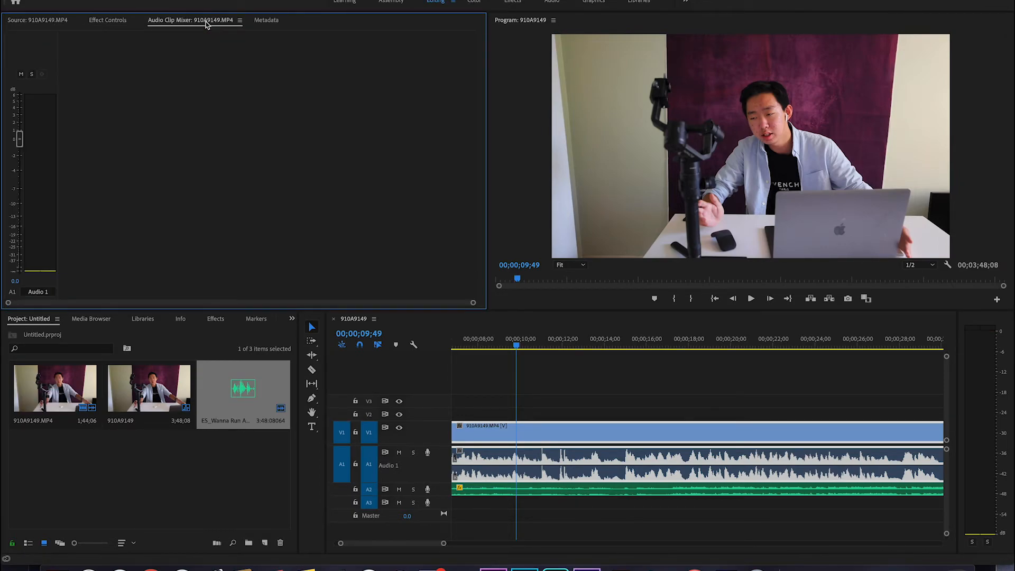
click(256, 20)
click(223, 21)
click(470, 3)
click(436, 2)
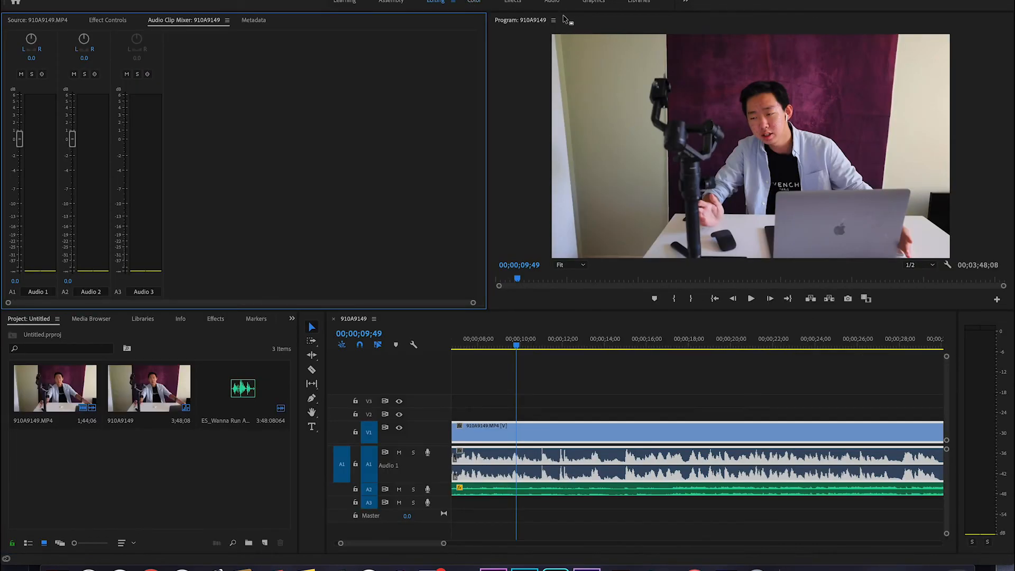
Step: Set the camera clip's scale to 120 and its position to 800, 515
click(108, 20)
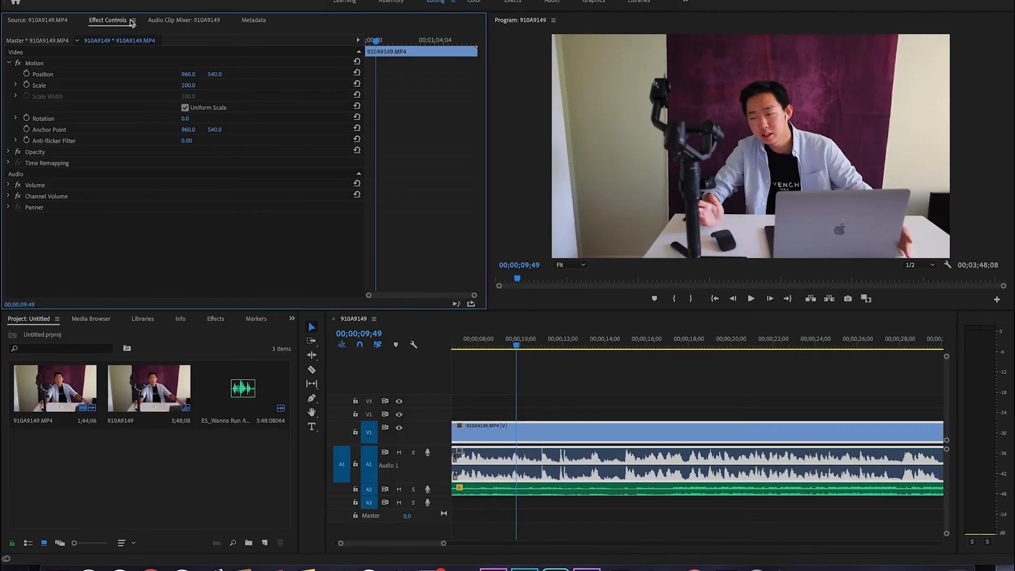
text(120)
key(Return)
click(784, 133)
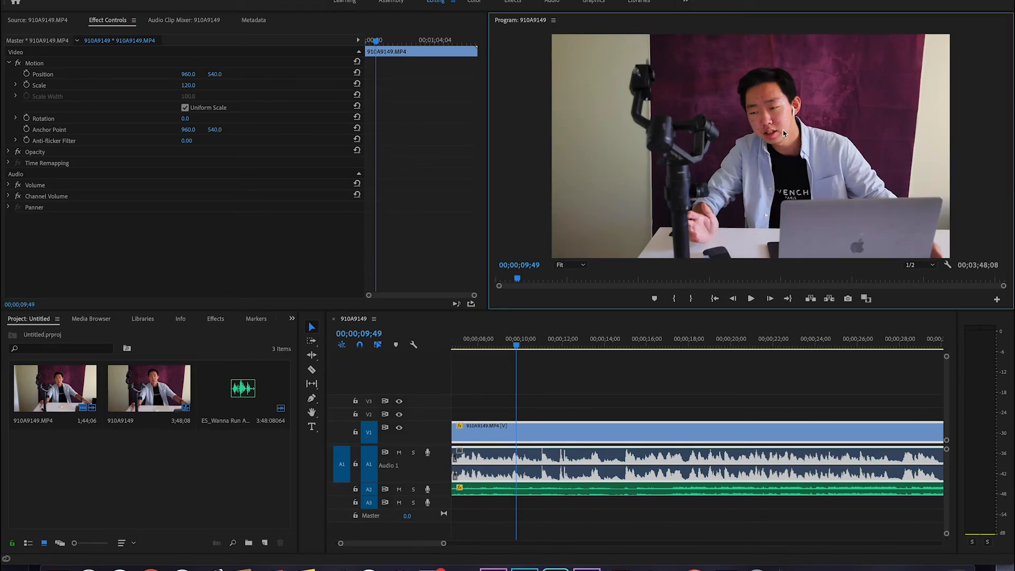
drag(213, 77, 193, 75)
Step: Play the reframed camera clip from about 10 seconds and from the start, and return the playhead to the start
key(space)
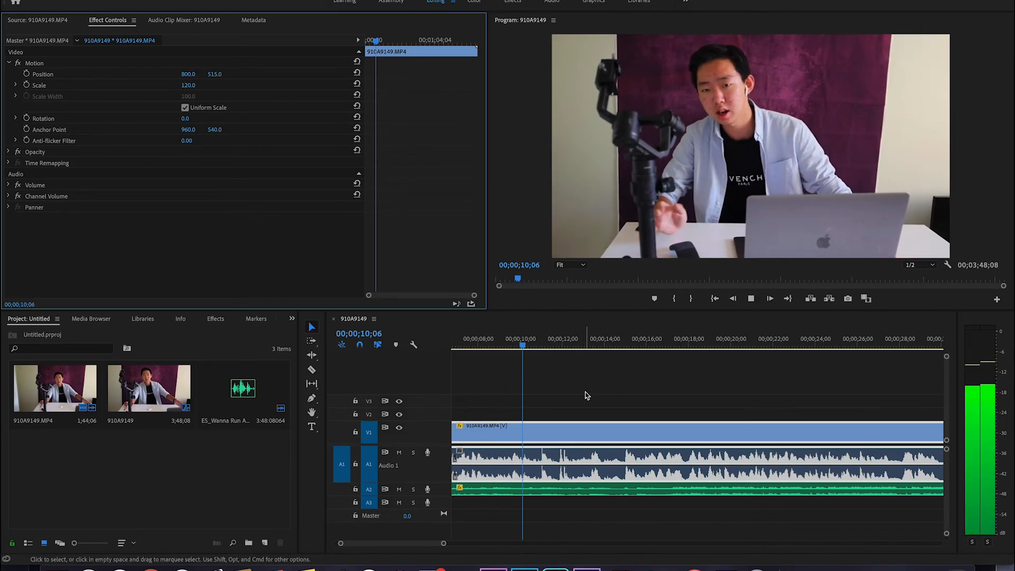
key(space)
mouse_move(536, 345)
mouse_down()
mouse_move(715, 354)
mouse_move(533, 351)
mouse_up()
scroll(728, 437, up, 3)
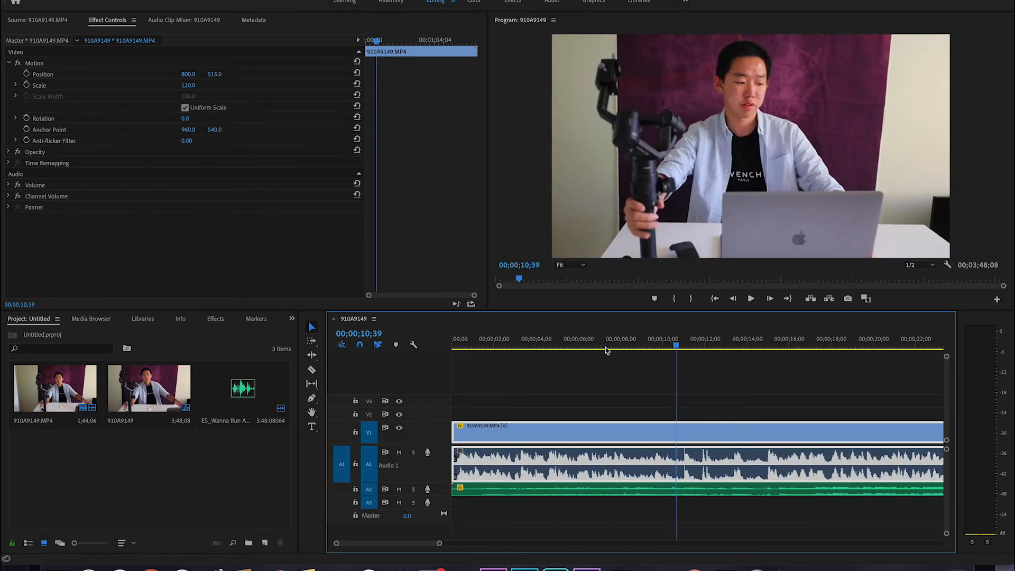
key(Home)
key(space)
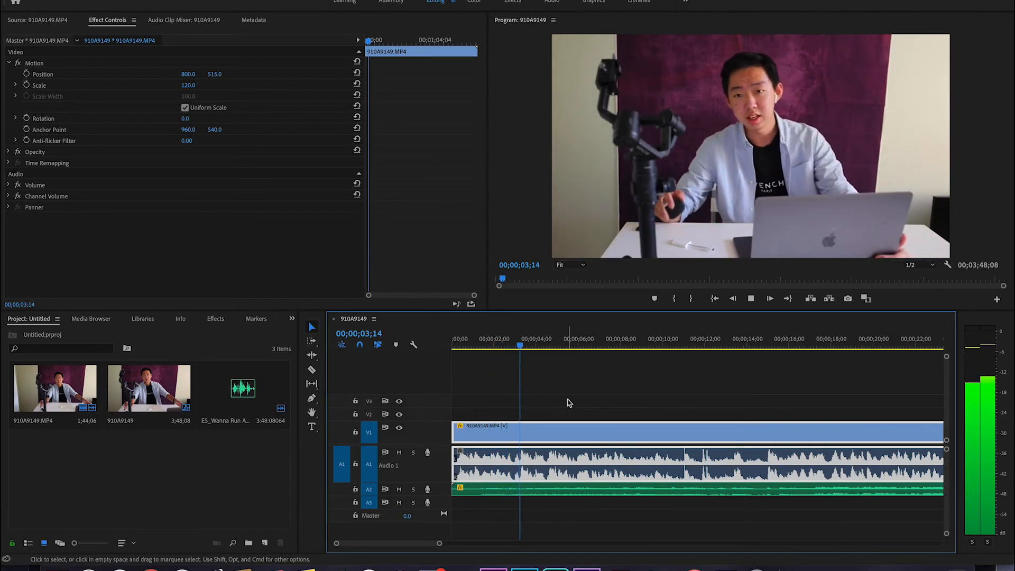
key(space)
click(178, 74)
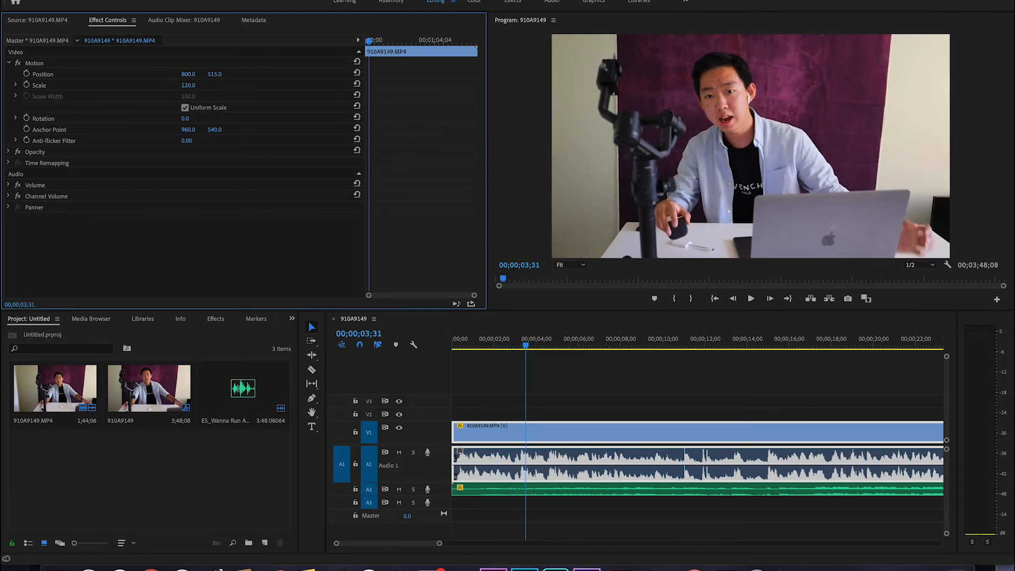
drag(524, 338, 300, 236)
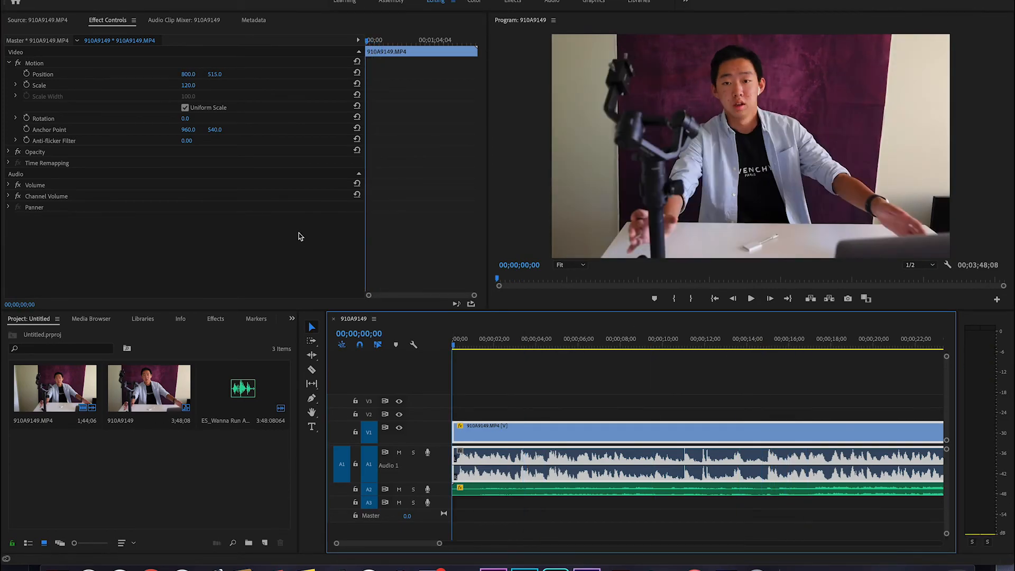
Step: Check the framing at about 12 and 18 seconds, and set the camera clip's scale to 130 and horizontal position to 714
click(186, 79)
click(714, 340)
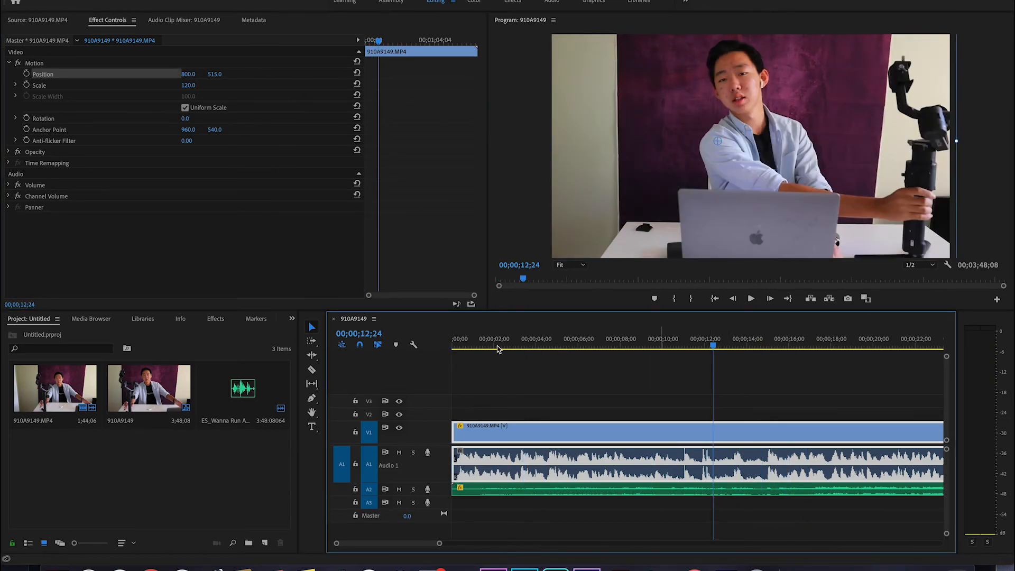
drag(705, 343, 832, 344)
drag(188, 75, 135, 75)
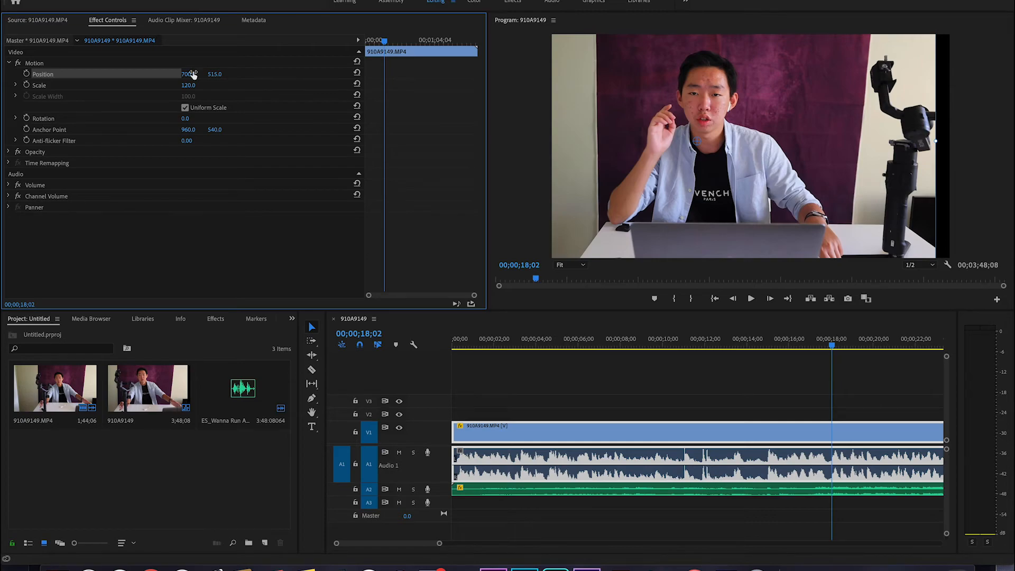
click(181, 85)
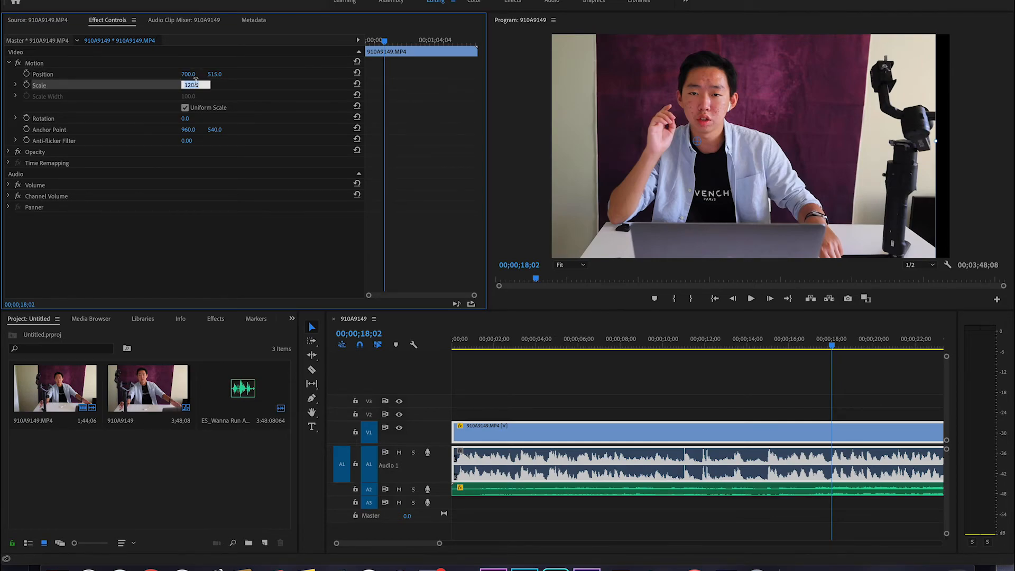
key(Return)
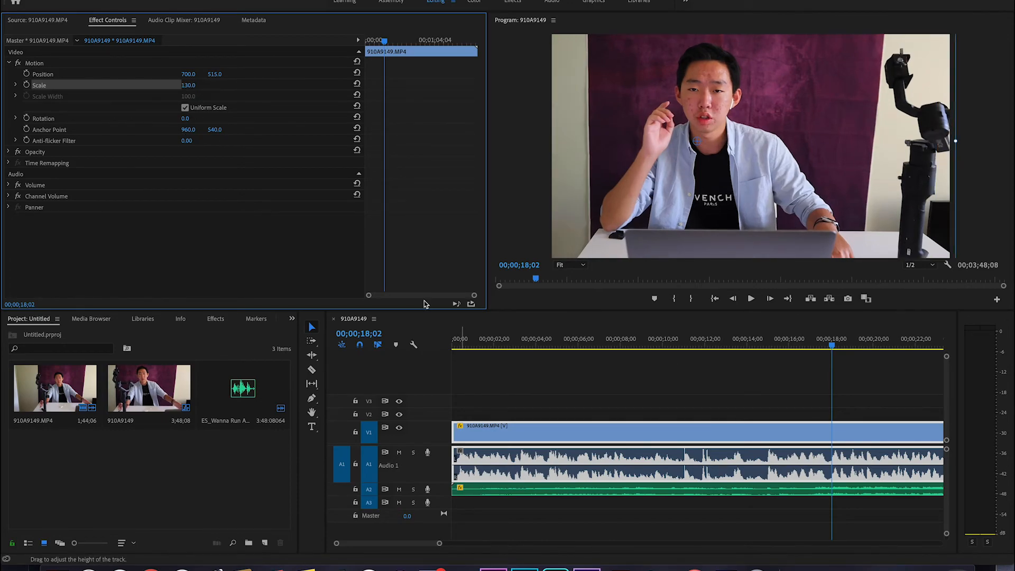
mouse_move(188, 74)
mouse_down()
mouse_move(215, 74)
mouse_move(196, 74)
mouse_up()
Step: Review the new framing at several points, deselect the camera clip, and play the sequence from near the start
click(760, 347)
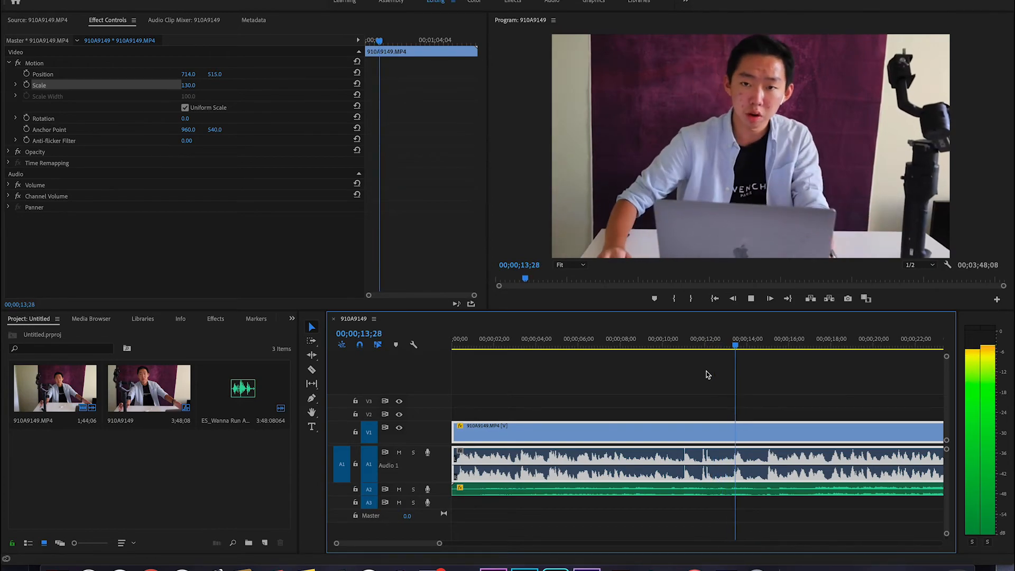
click(708, 375)
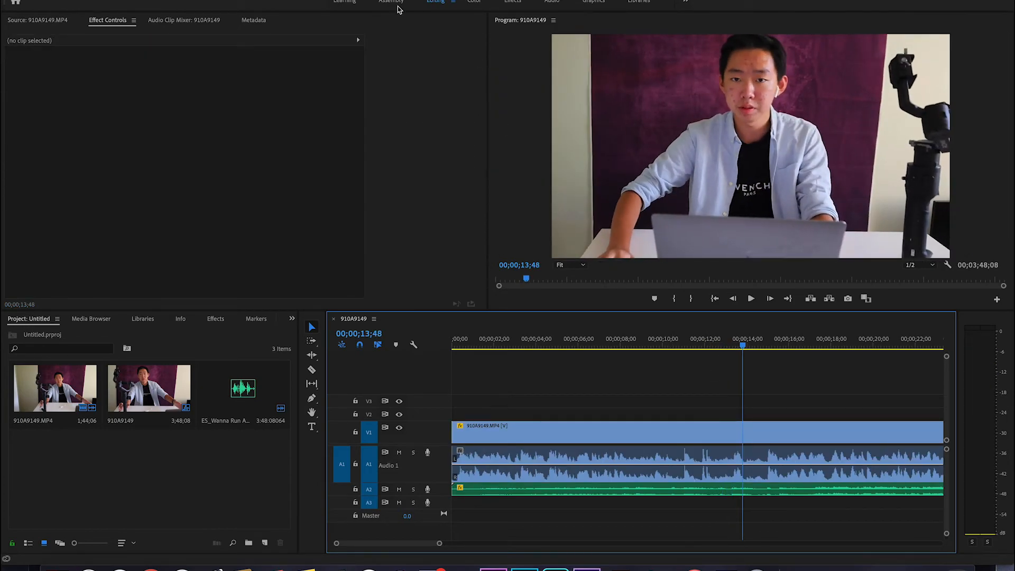
drag(743, 348, 514, 348)
scroll(554, 411, up, 2)
drag(507, 347, 579, 351)
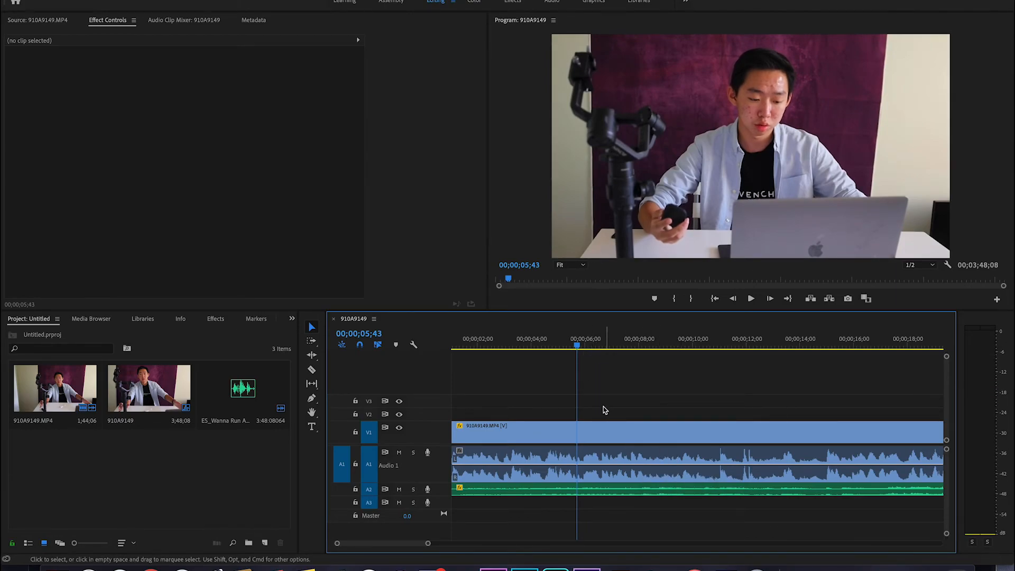
drag(576, 350, 471, 350)
key(space)
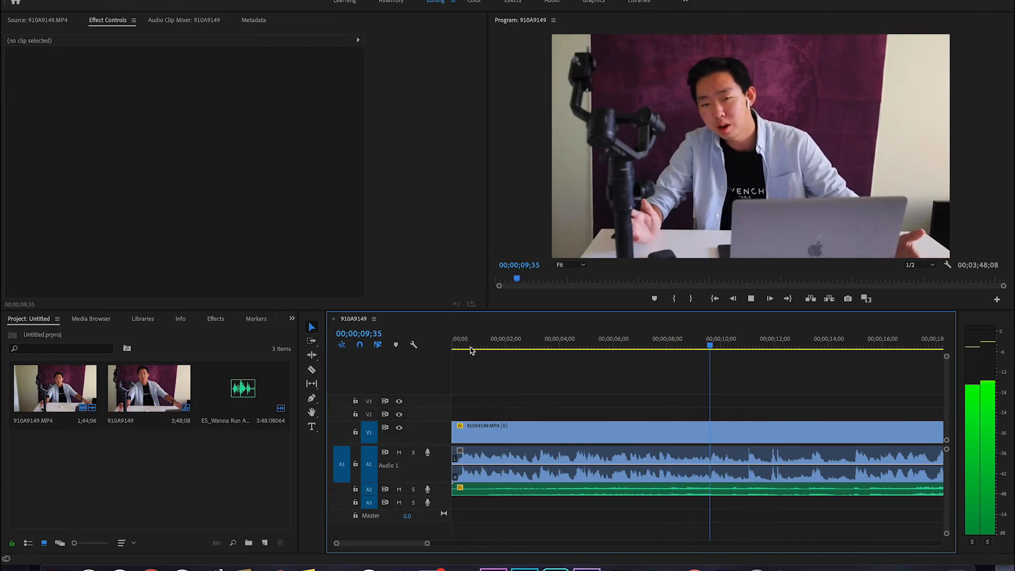
Step: Play the footage between about 8 and 11 seconds to find the cut point, and split the camera clip at 00;00;09;34
click(471, 349)
click(729, 338)
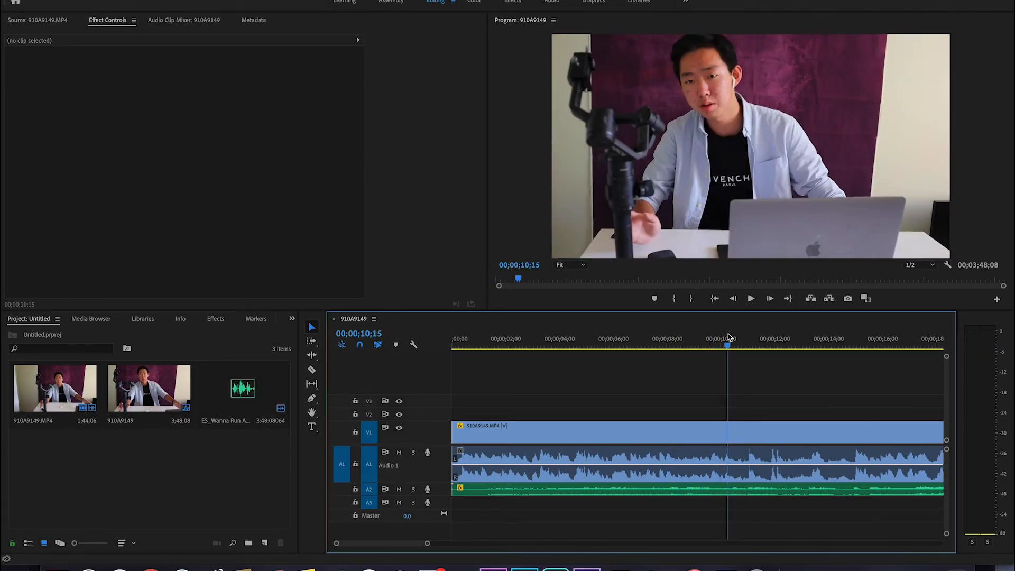
key(space)
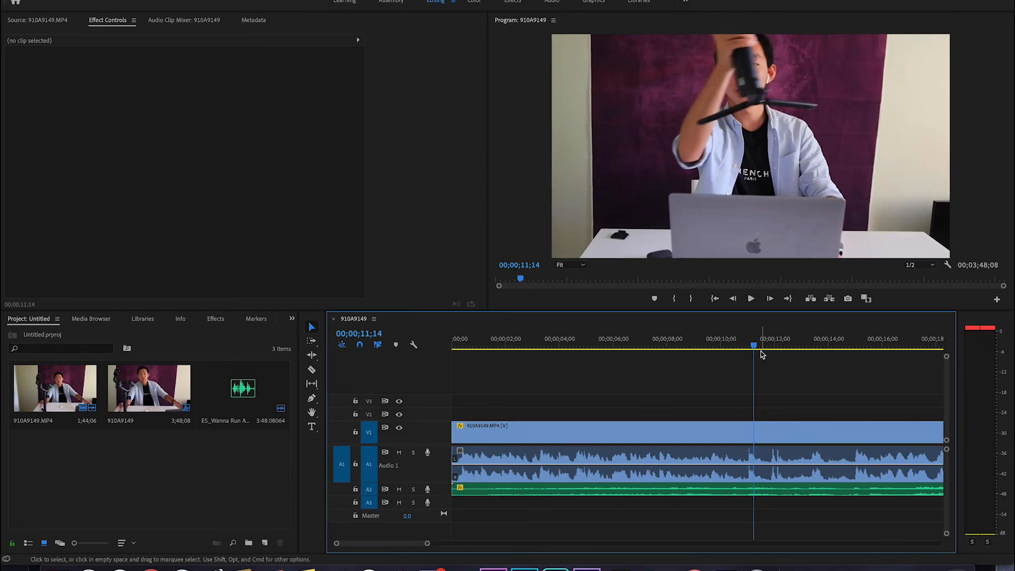
drag(759, 349, 654, 349)
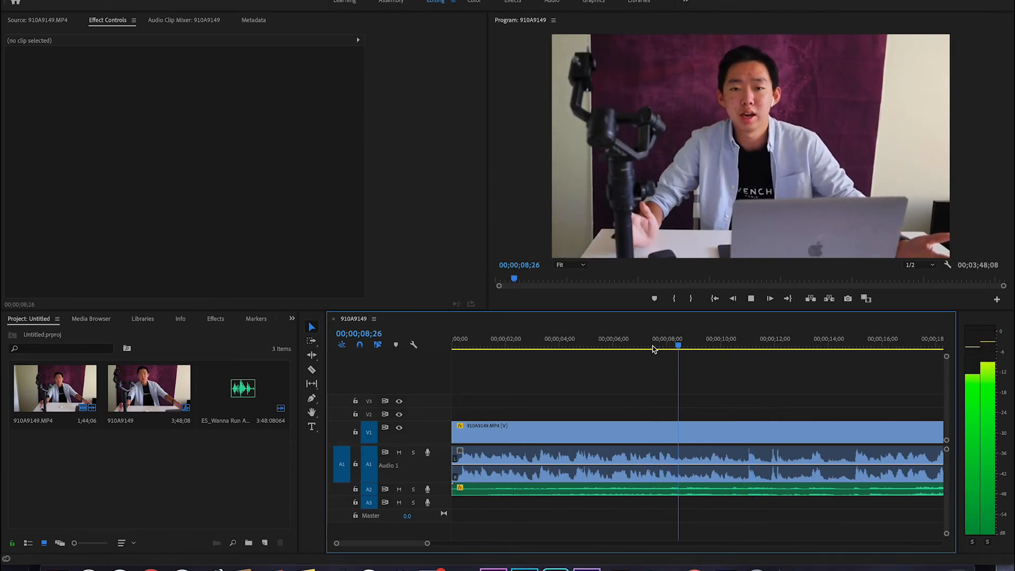
click(712, 453)
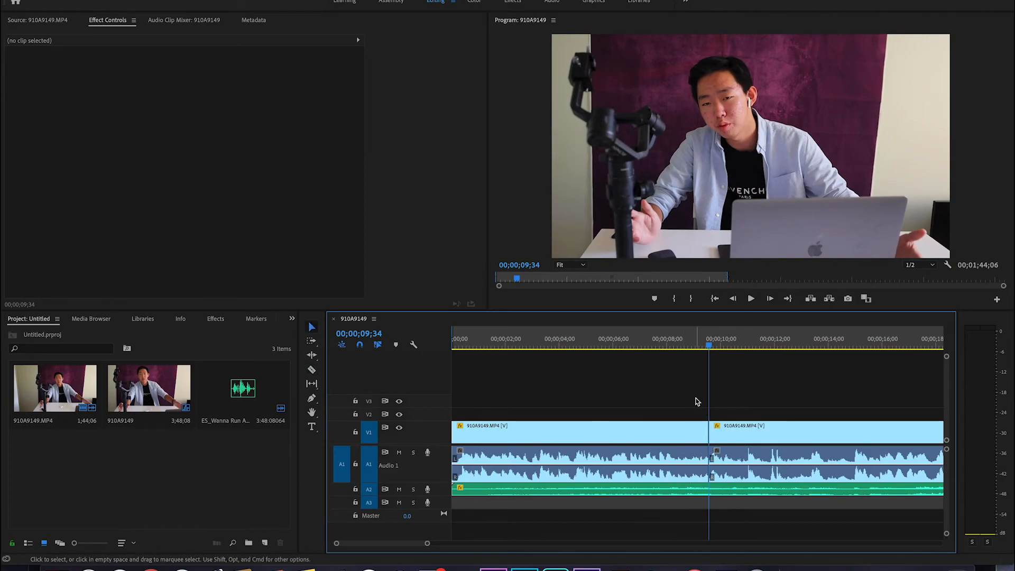
Step: Collapse the sequence's marked In/Out range to its start and select the camera clip that follows the cut
drag(517, 277, 360, 252)
drag(727, 277, 480, 270)
click(743, 436)
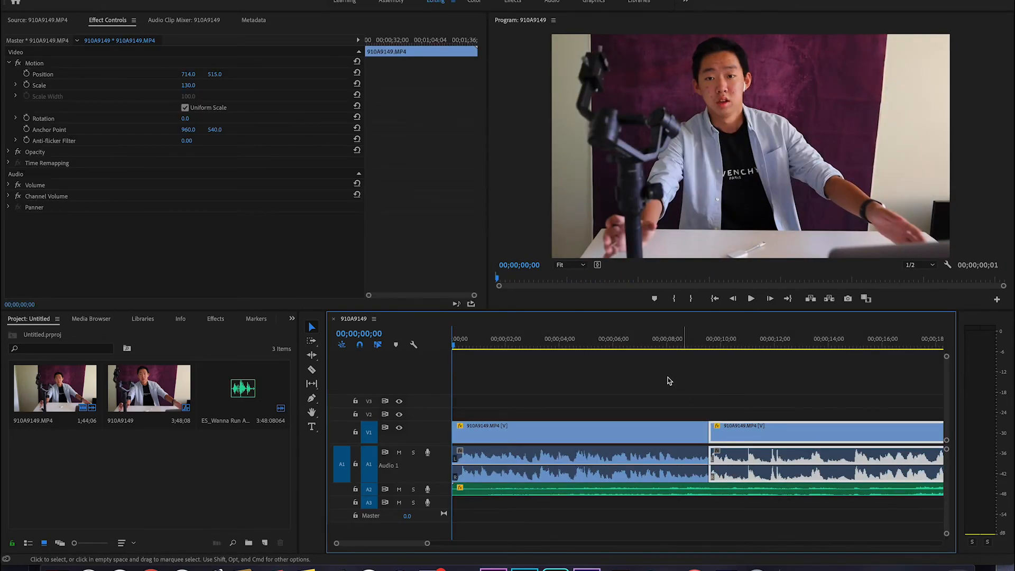
Step: Play the footage after the cut up to 00;00;15;19 and split the camera clip shortly before that point
drag(683, 344, 842, 374)
key(space)
scroll(845, 374, right, 3)
key(space)
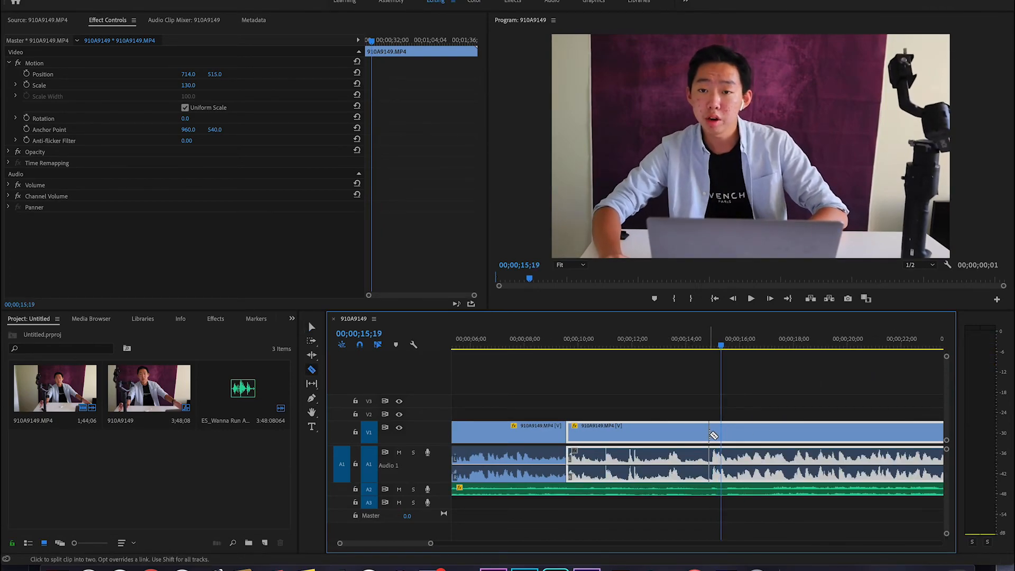
click(710, 435)
Step: Delete the camera section between 00;00;09;34 and about 15 seconds, and ripple delete the gap
key(v)
key(Delete)
click(661, 436)
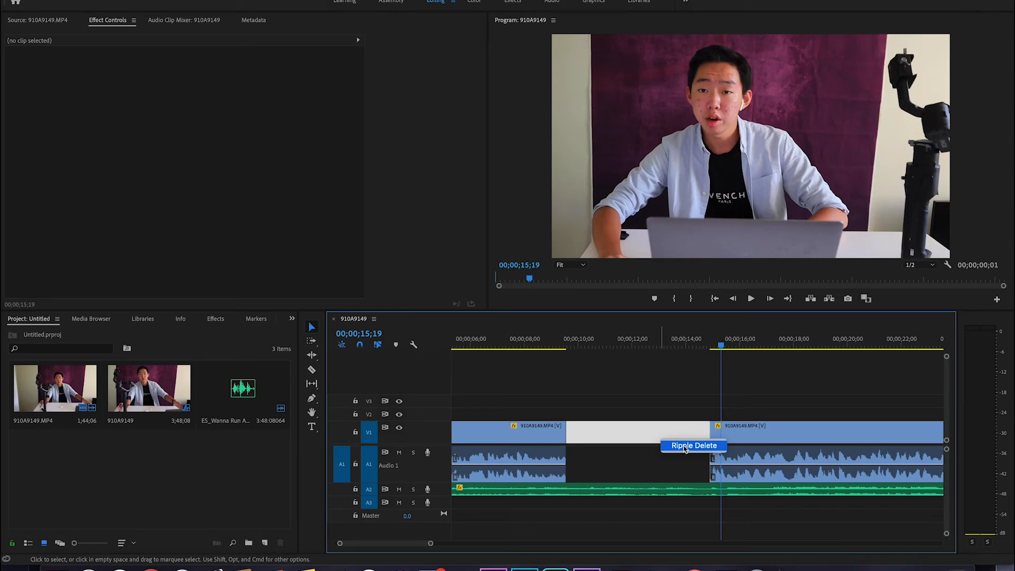
click(684, 447)
Step: Play the sequence from the start, across the new cut, to 00;00;12;27
key(minus)
key(minus)
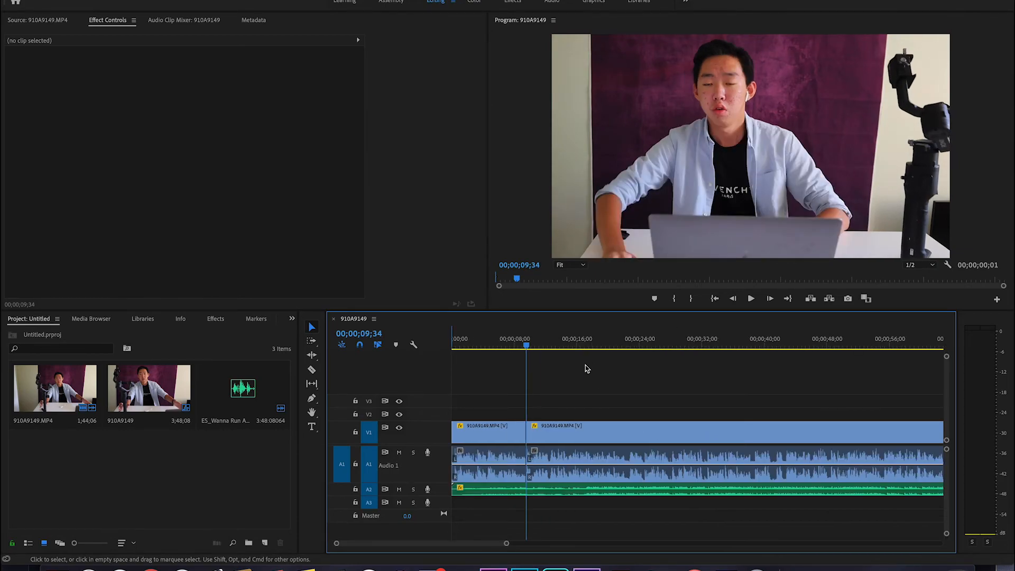
drag(526, 346, 435, 347)
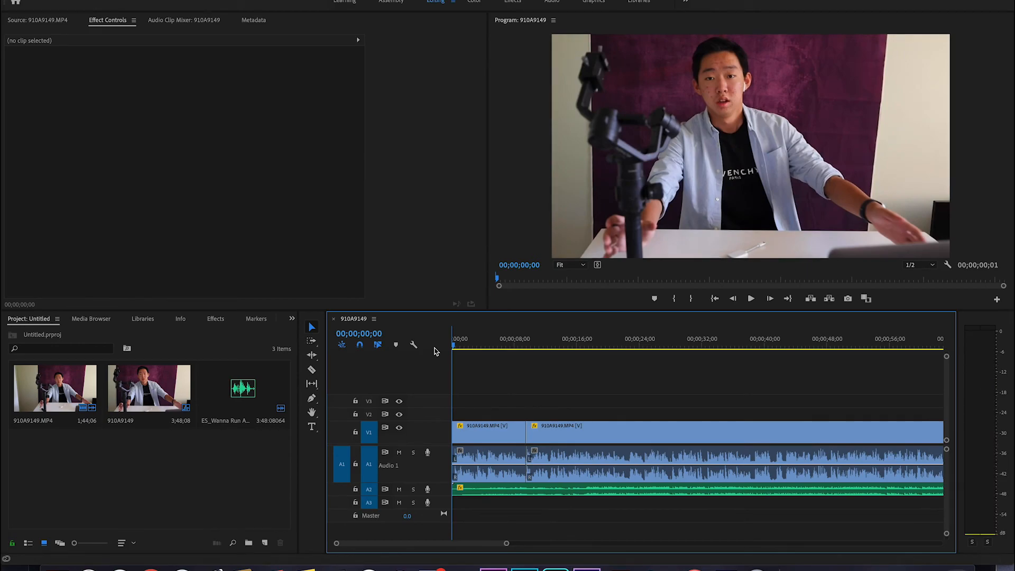
key(space)
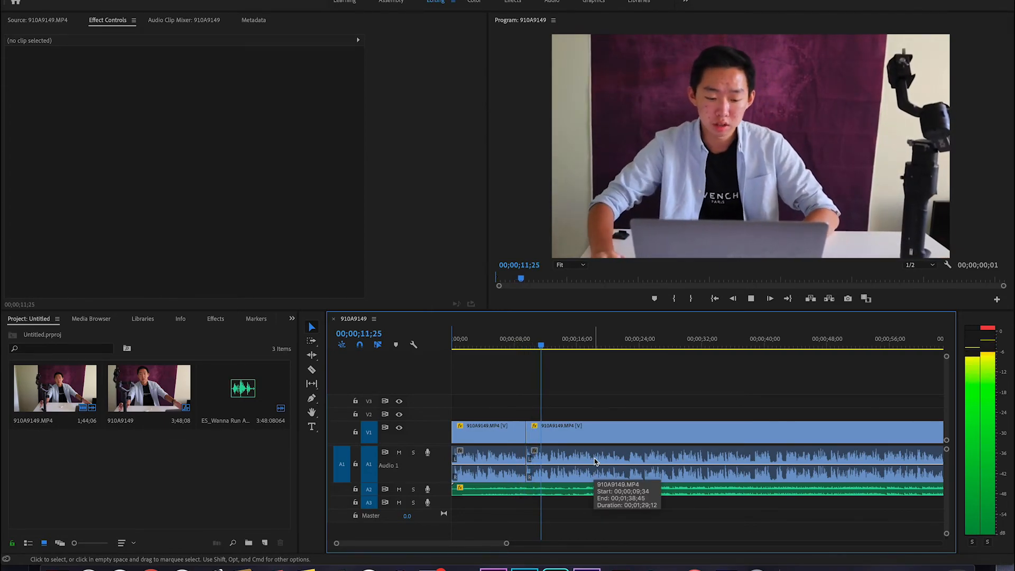
scroll(595, 460, up, 5)
key(space)
Step: Cut out the quiet pause in the camera clip from 00;00;12;21 to about 00;00;12;43 and close the gap
scroll(596, 460, right, 2)
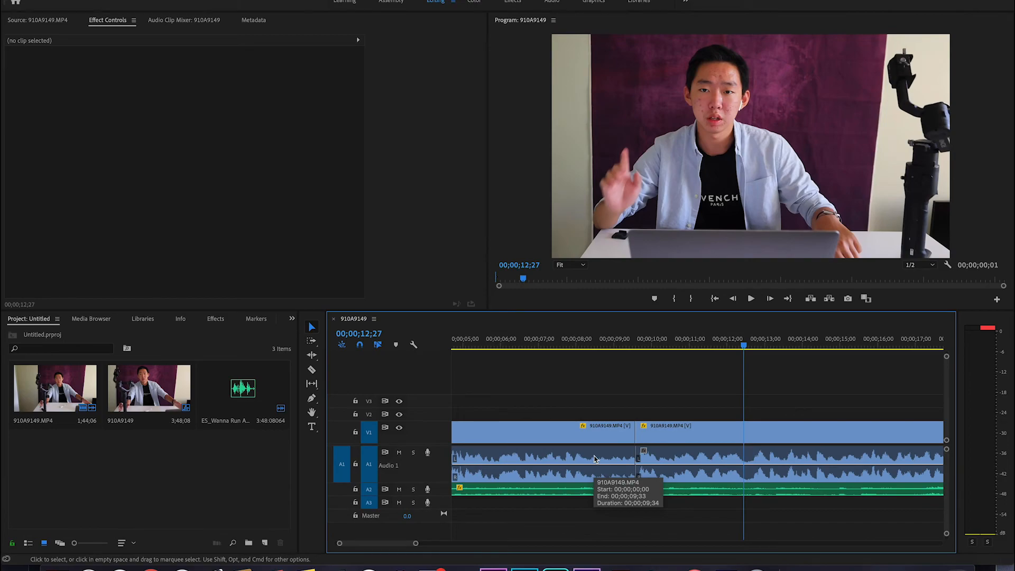
scroll(594, 459, up, 3)
scroll(595, 459, right, 4)
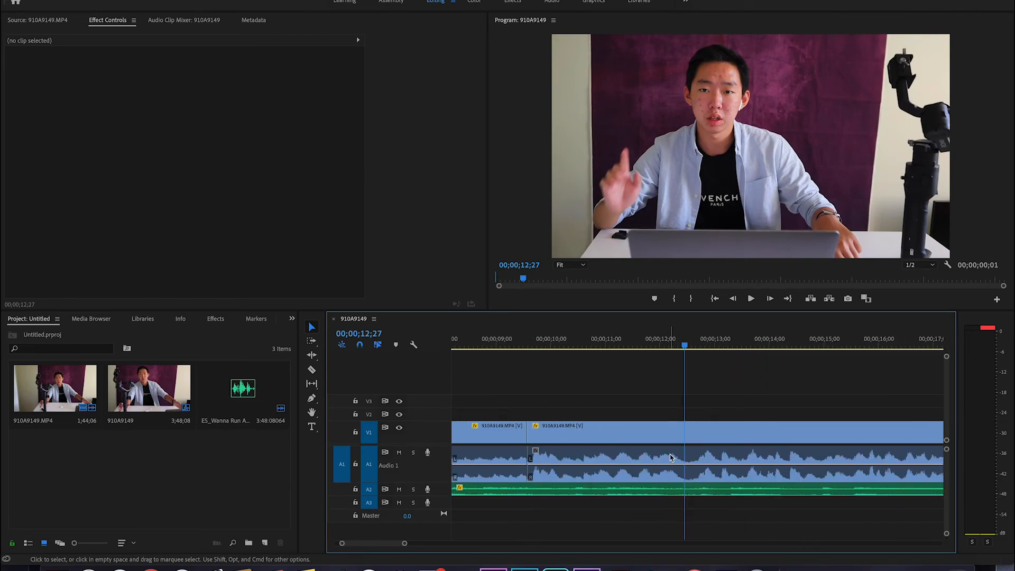
scroll(670, 457, up, 3)
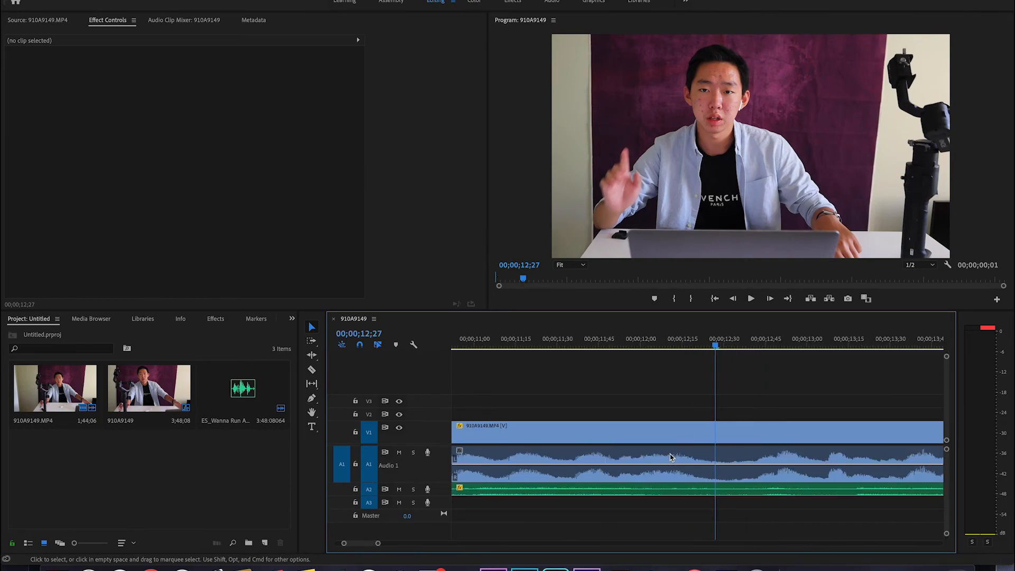
click(698, 347)
key(c)
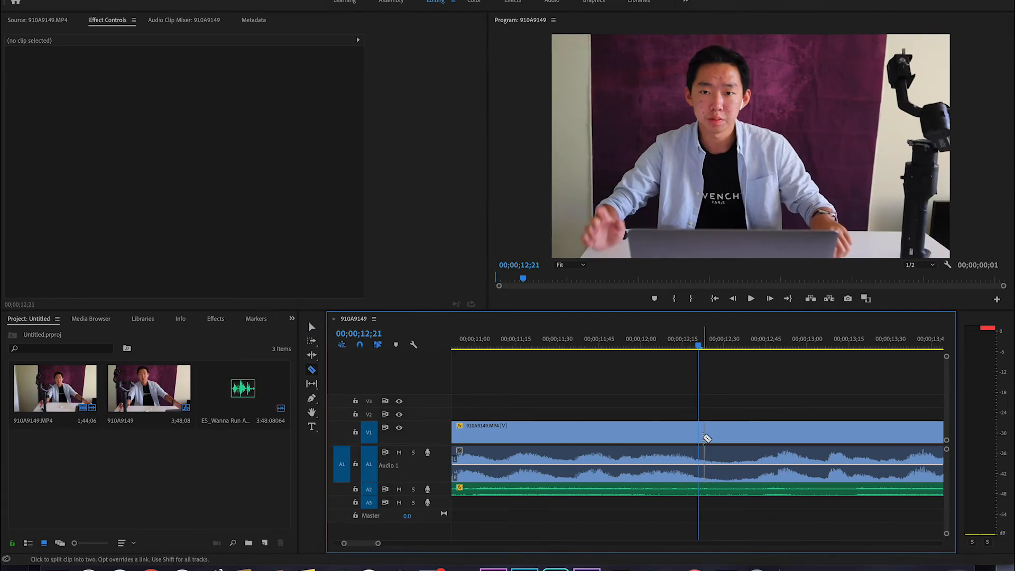
key(v)
click(732, 432)
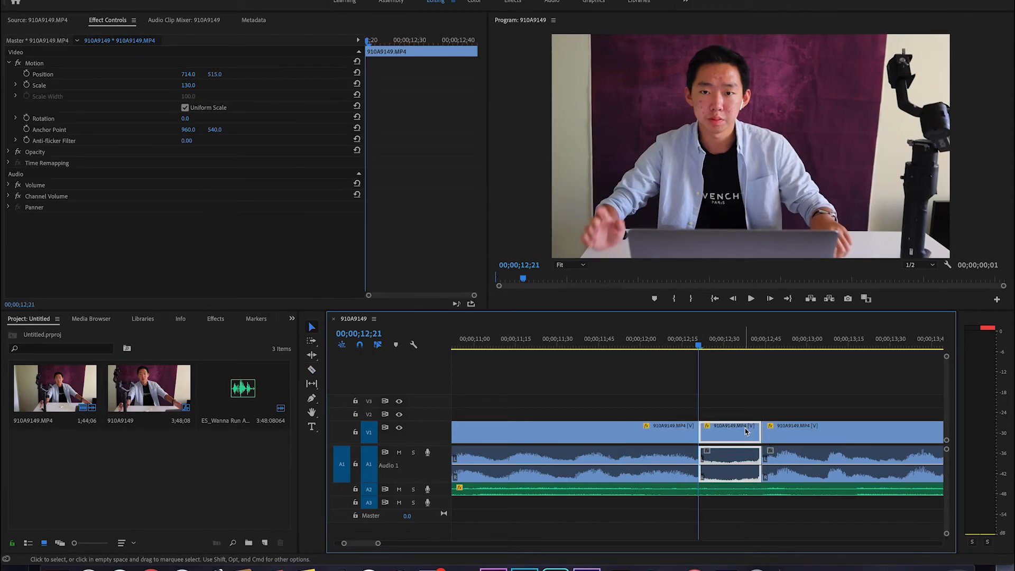
key(Delete)
right_click(746, 433)
Step: Play the sequence across the tightened pause and on to 00;00;20;16
key(space)
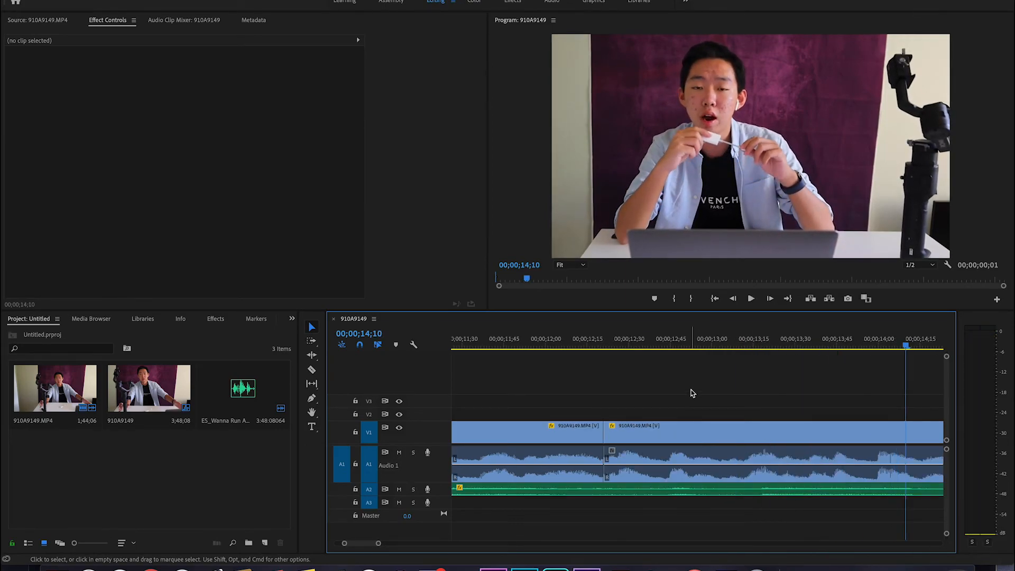
click(655, 343)
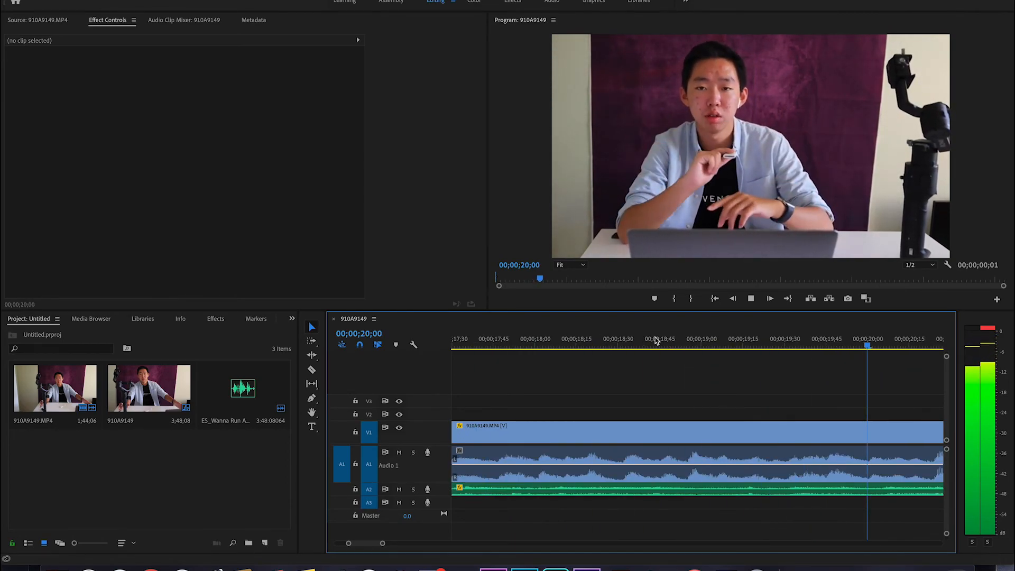
key(space)
Step: Adjust the audio gain of the camera clip that contains 00;00;20;16
click(729, 429)
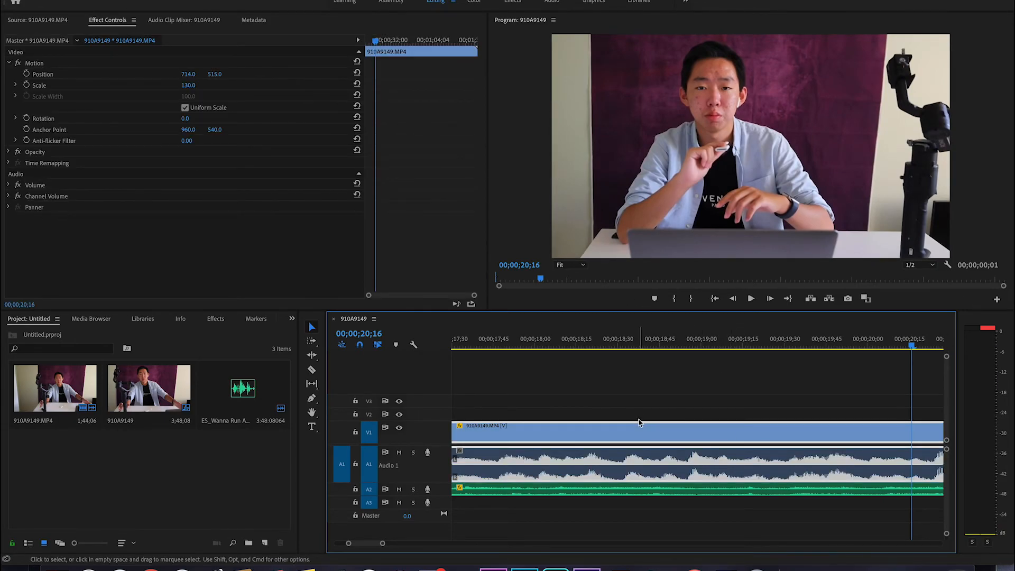
right_click(638, 450)
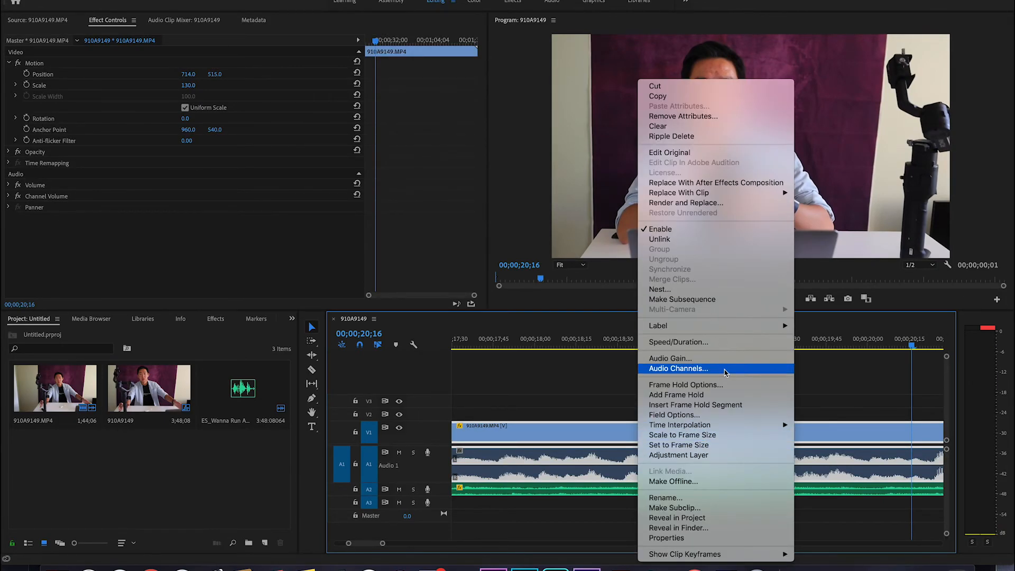
click(669, 358)
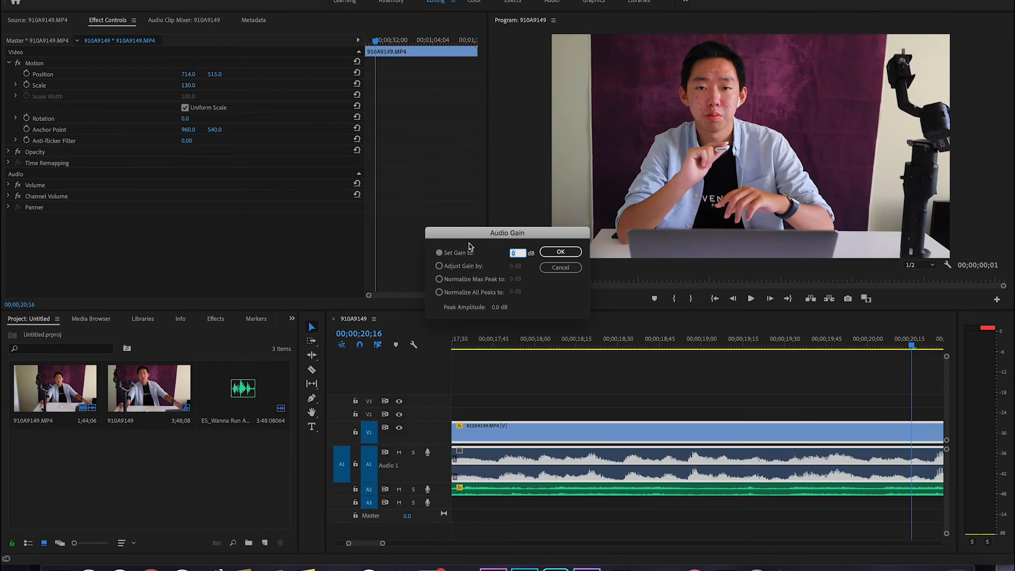
key(Return)
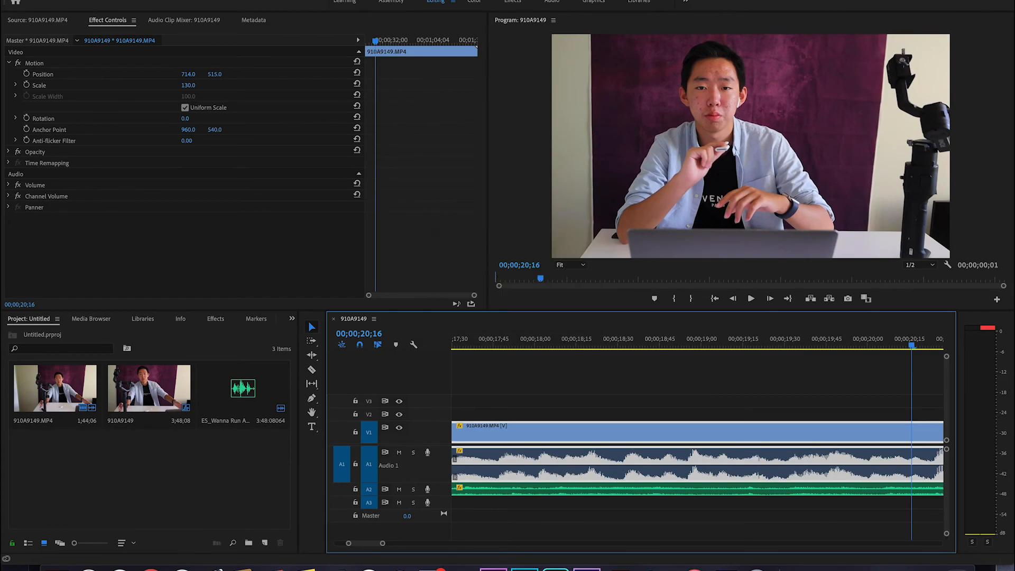
Step: Play on to 00;00;23;03 with the new gain, and split the camera clip where the pause starts at 00;00;21;47
key(space)
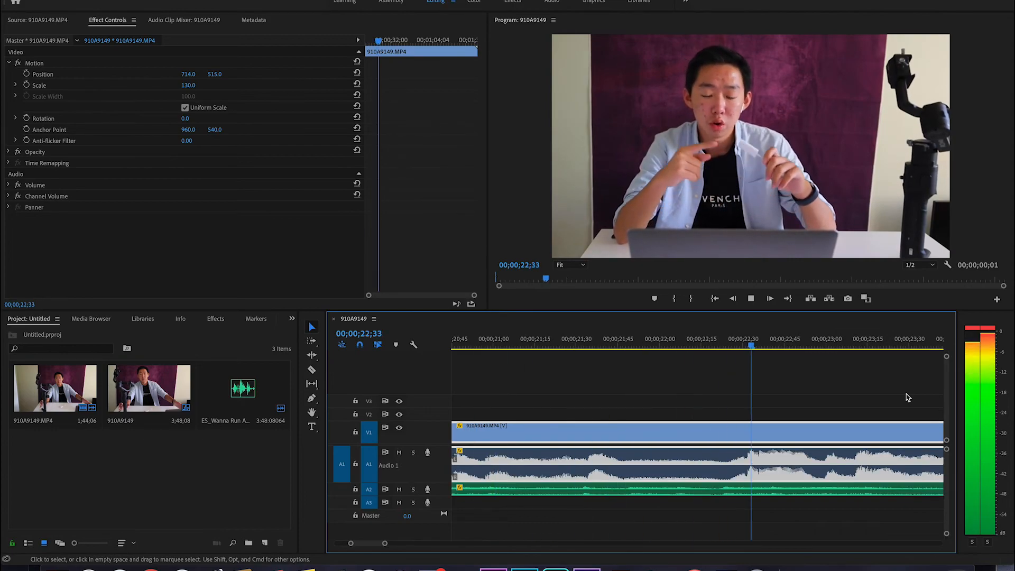
key(space)
key(u)
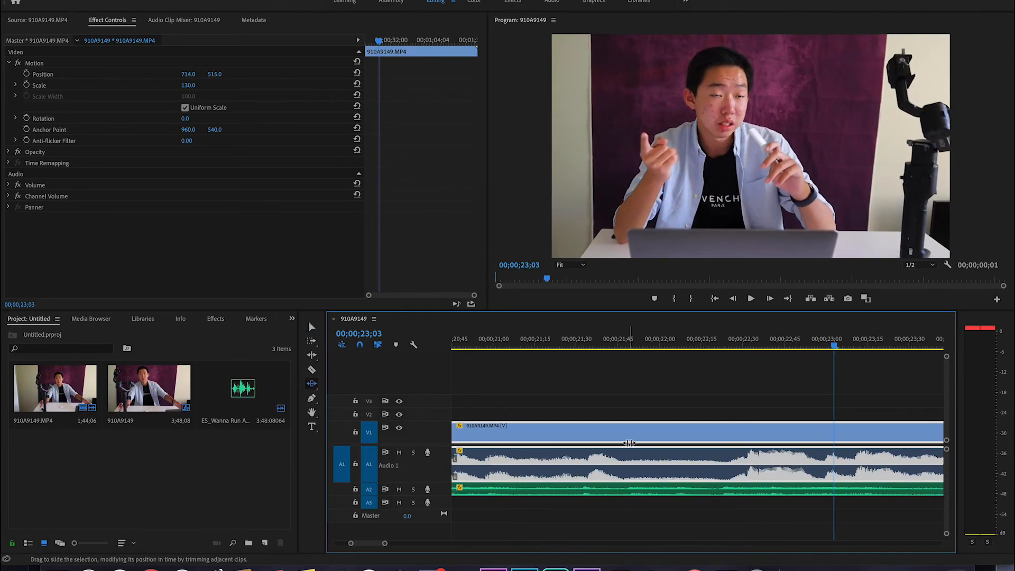
click(629, 440)
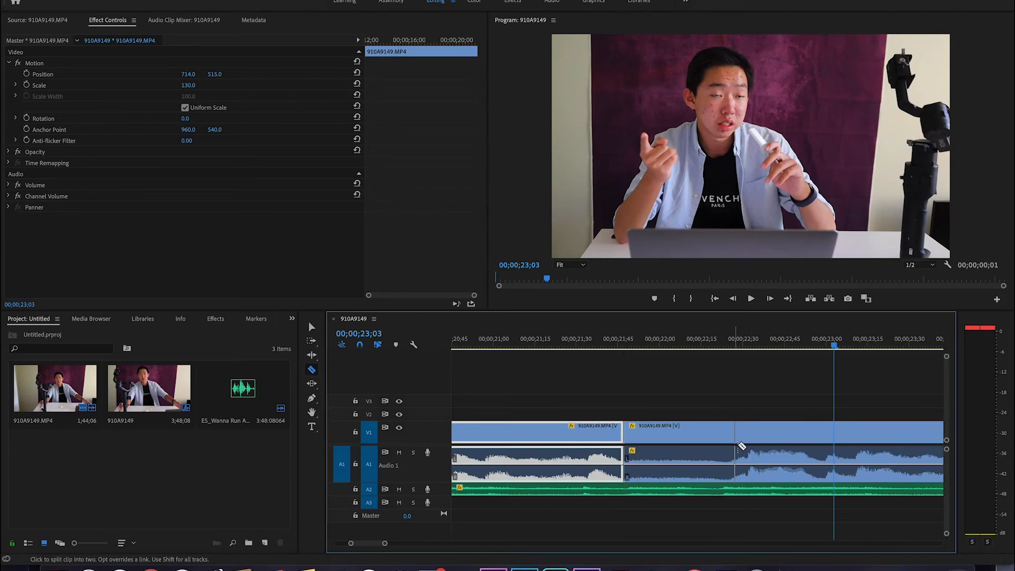
Step: Try to delete the camera section after the cut at 00;00;21;47, and undo the deletion
key(v)
click(688, 429)
key(Delete)
key(super+z)
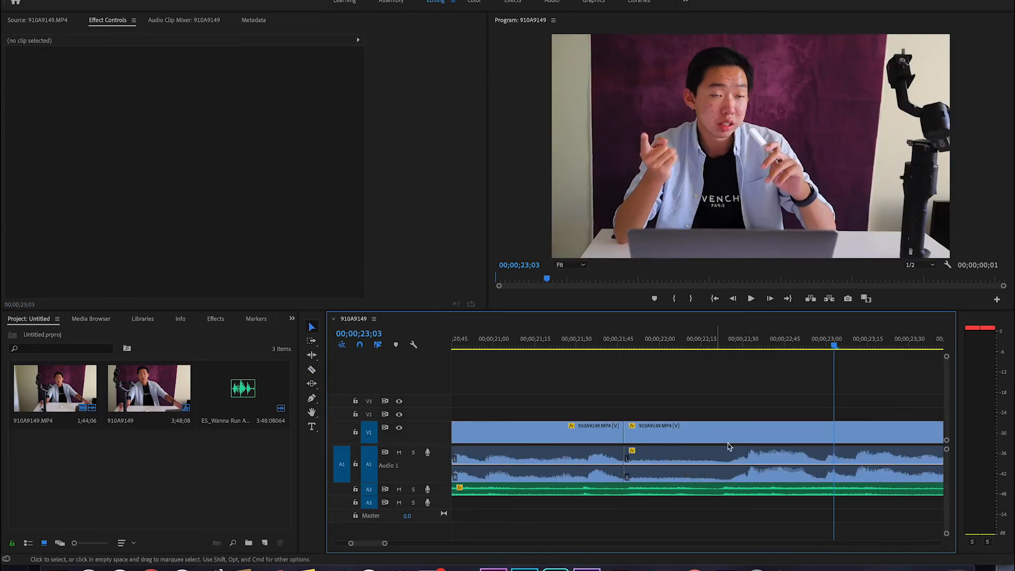
Step: Delete the pause from 00;00;21;47 to 00;00;22;24, ripple delete the gap, and play across the cut from 00;00;21;20
click(680, 432)
key(Delete)
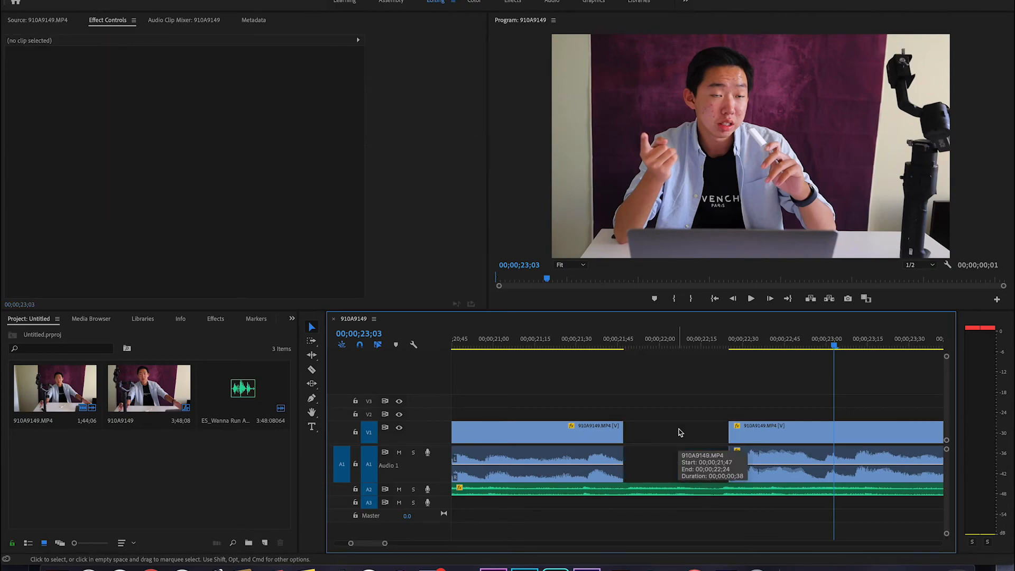
right_click(680, 432)
click(696, 439)
click(548, 341)
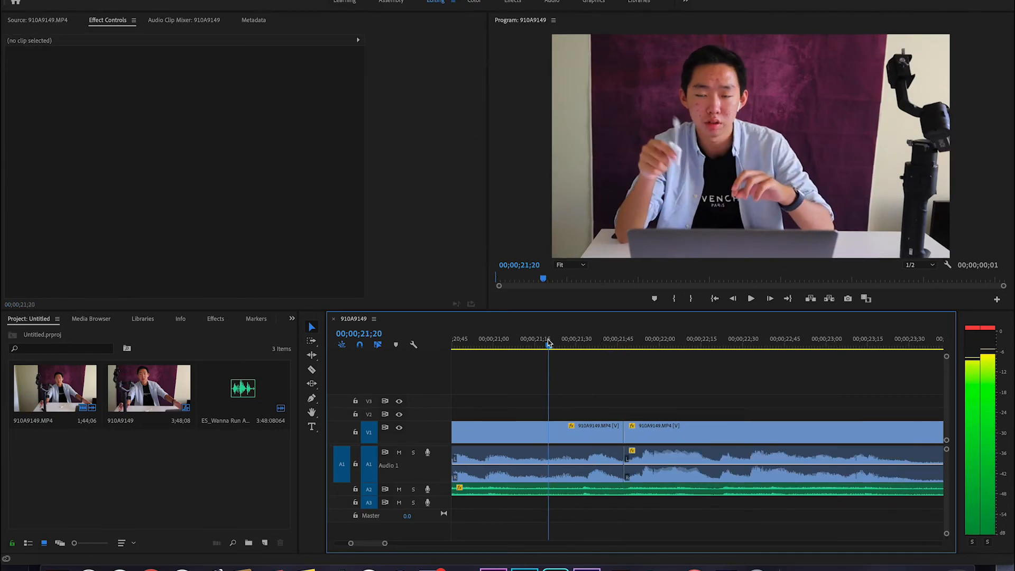
key(space)
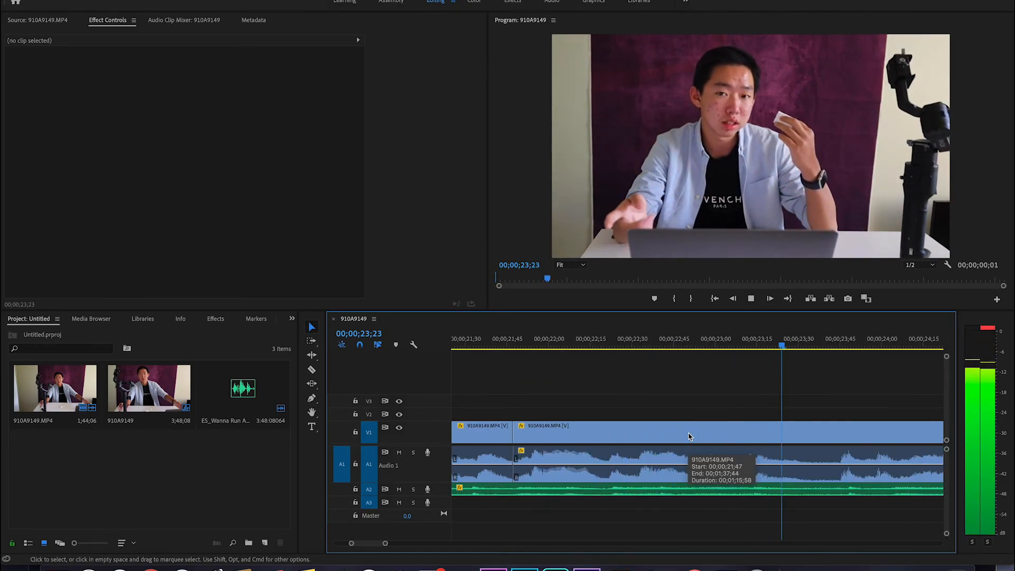
Step: Cut out the short pause starting at 00;00;23;29 in the camera clip and ripple delete the gap
key(space)
key(c)
click(821, 435)
key(Delete)
right_click(821, 435)
click(841, 445)
Step: Play on to 00;00;26;39, cut out the pause from about 00;00;26;27 to 00;00;27;00, and ripple delete the gap
key(space)
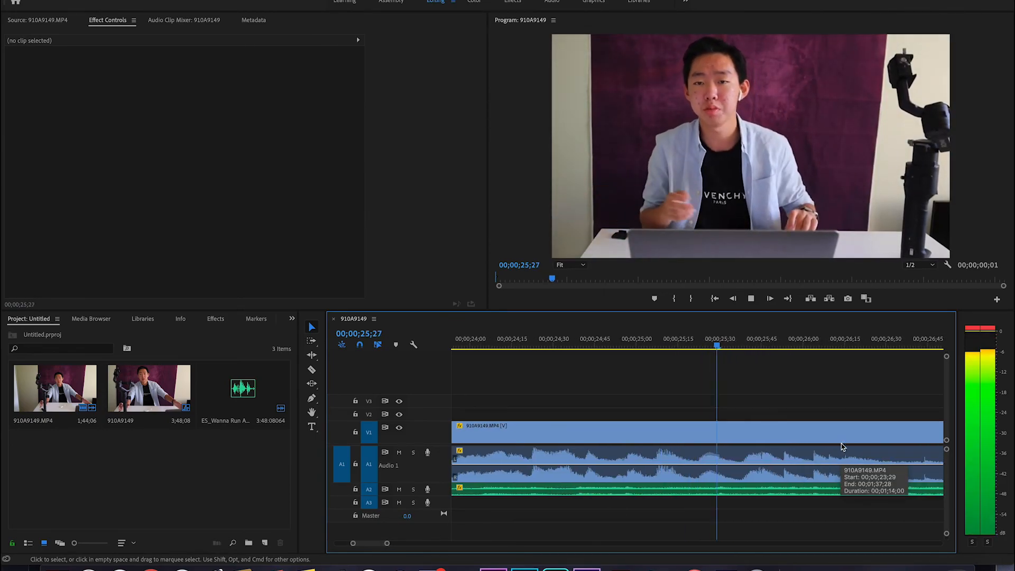
key(space)
key(c)
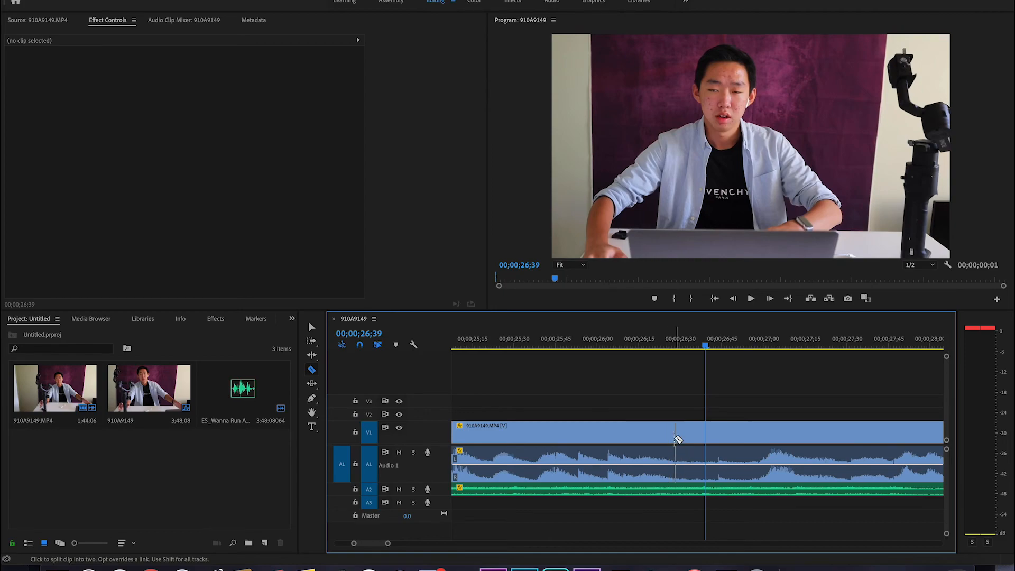
click(763, 444)
key(v)
click(742, 440)
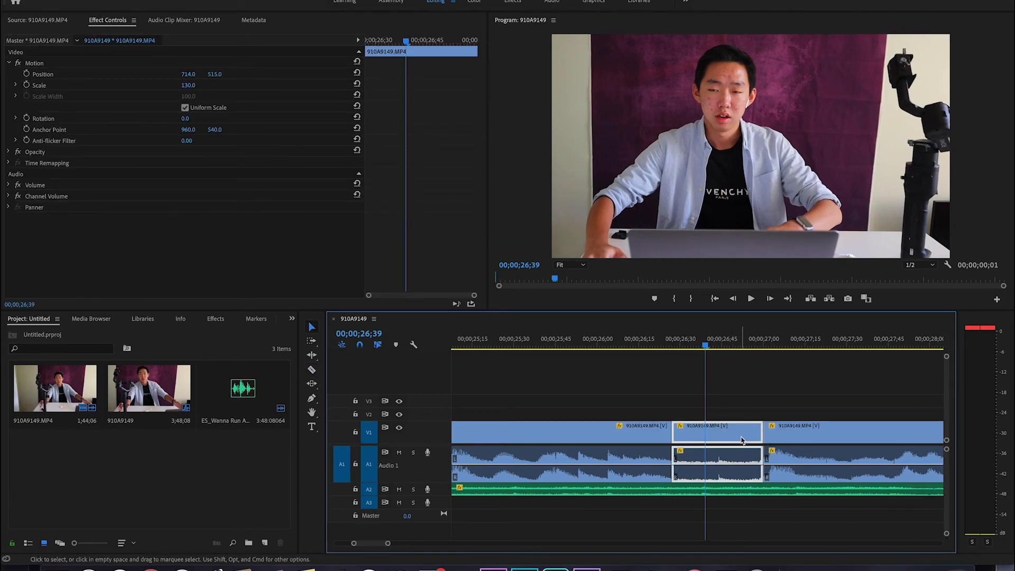
key(Delete)
right_click(744, 444)
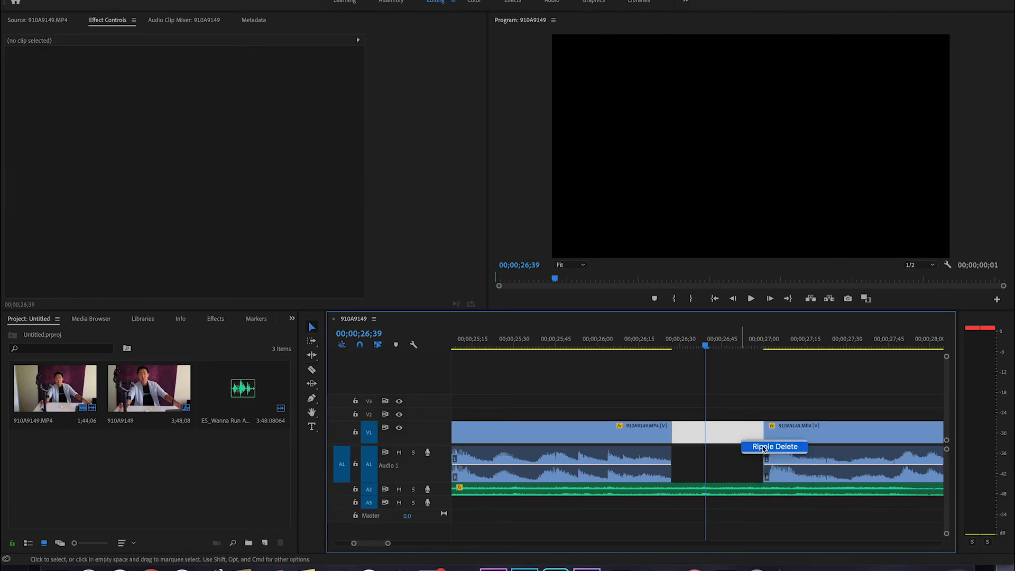
click(765, 447)
Step: Play across the newest cut from about 26 seconds
drag(709, 345, 674, 344)
click(601, 344)
key(space)
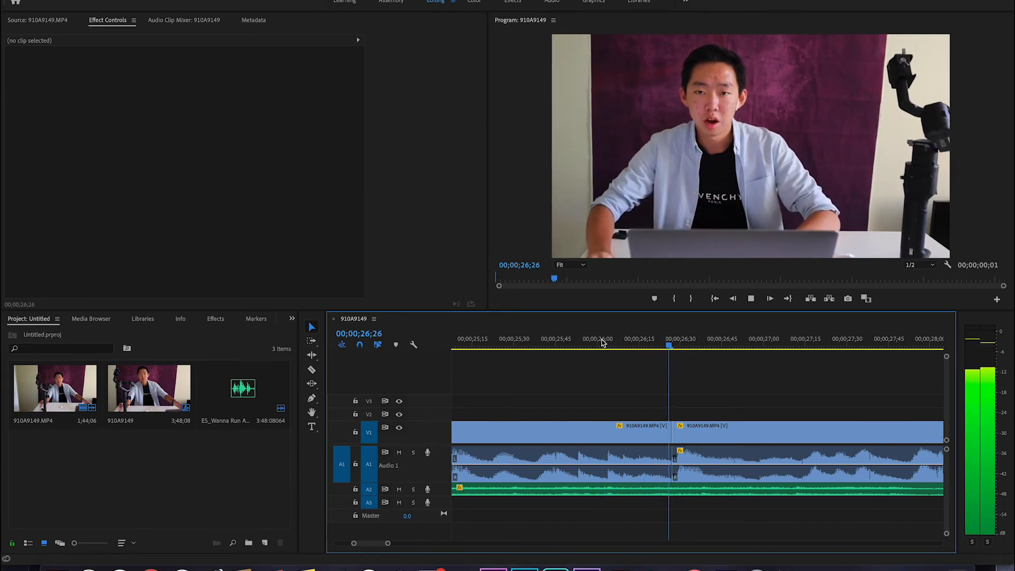
Step: Stop playback at 00;00;27;57, go back to the cut near 00;00;26;27, and replay the speech just after it
key(space)
key(c)
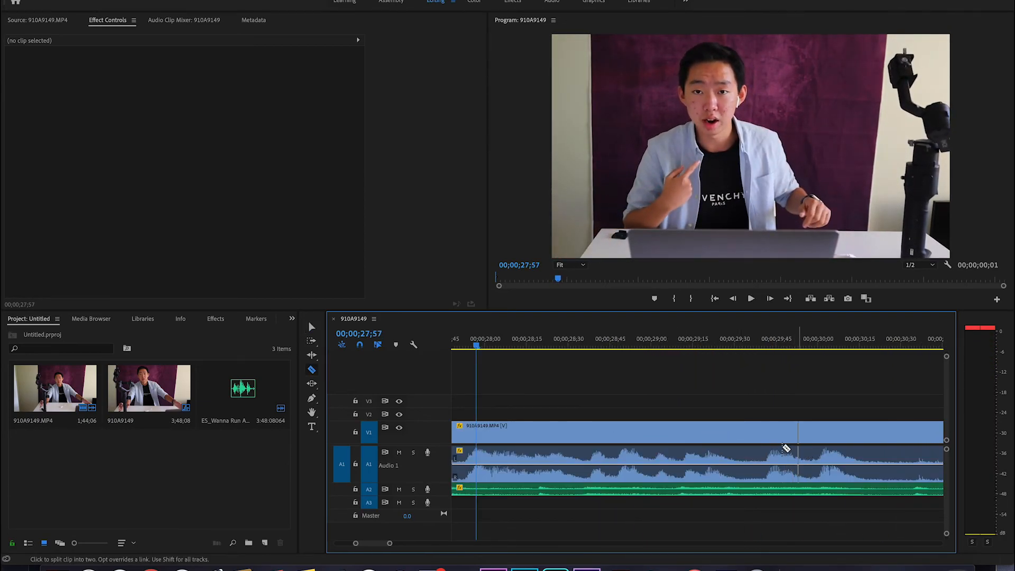
scroll(591, 426, up, 3)
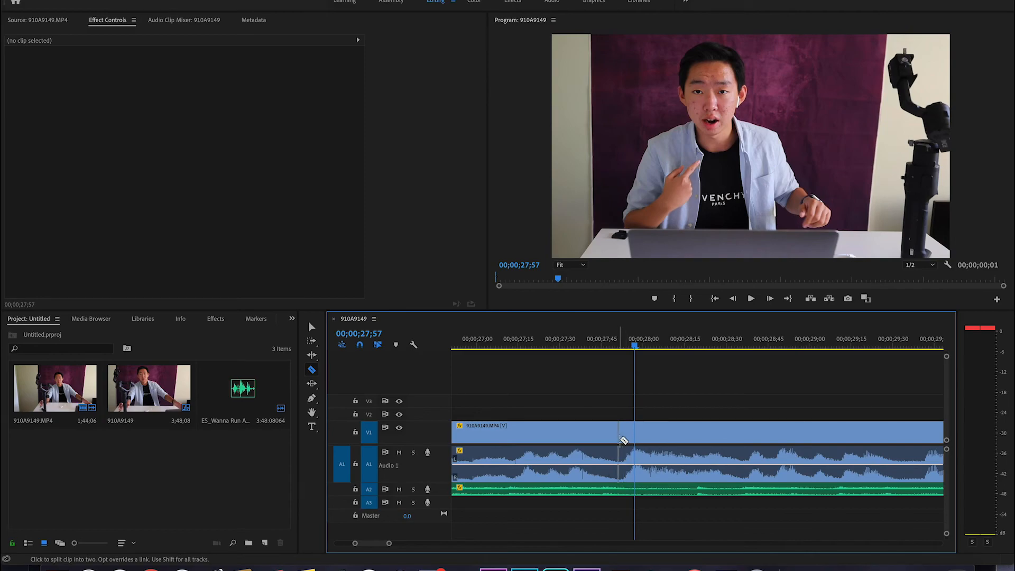
scroll(622, 439, up, 5)
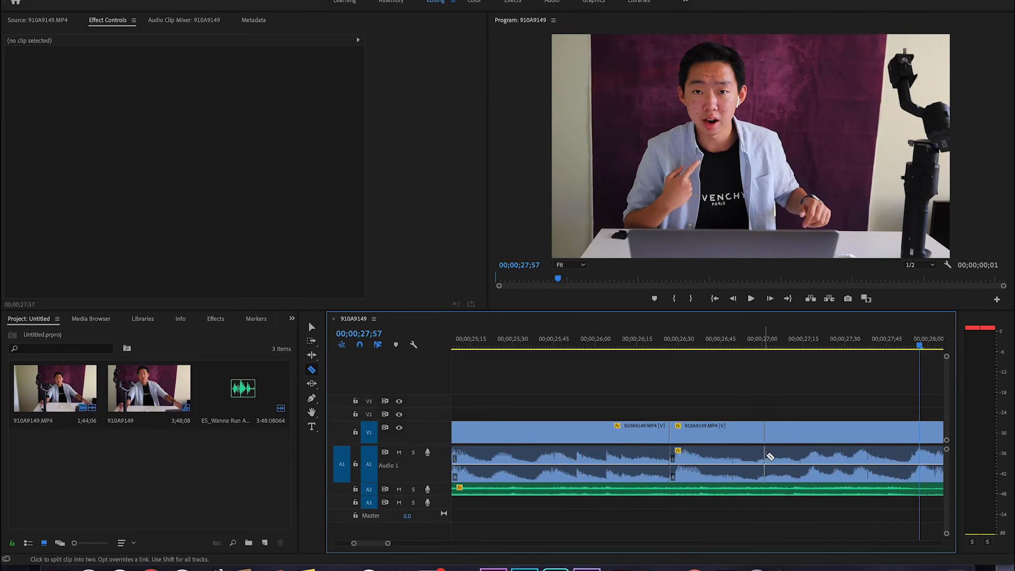
click(709, 345)
key(space)
click(684, 345)
key(space)
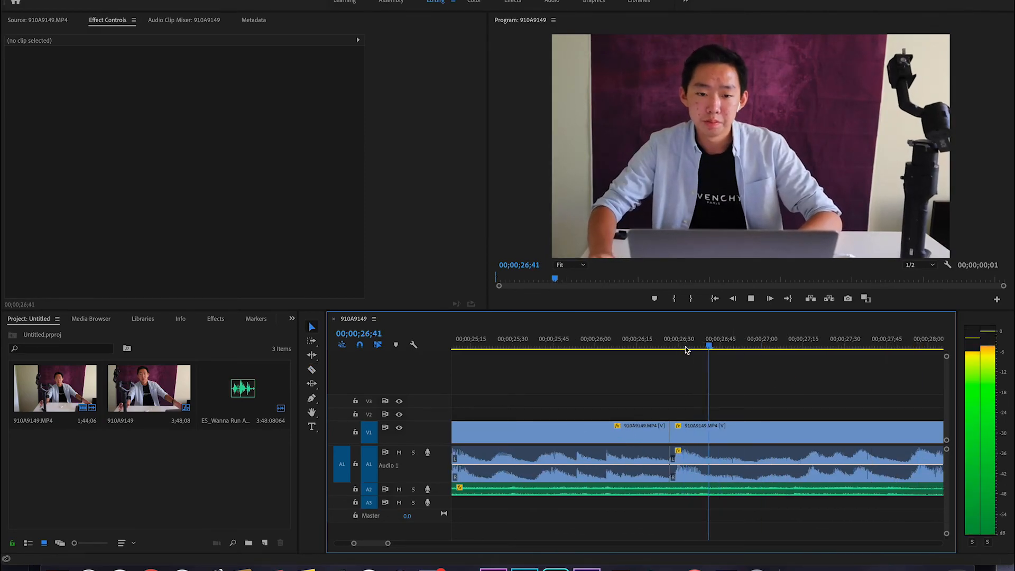
Step: Cut out the section from about 00;00;26;27 to 00;00;27;12 in the camera clip and ripple delete the gap
key(space)
key(v)
click(743, 431)
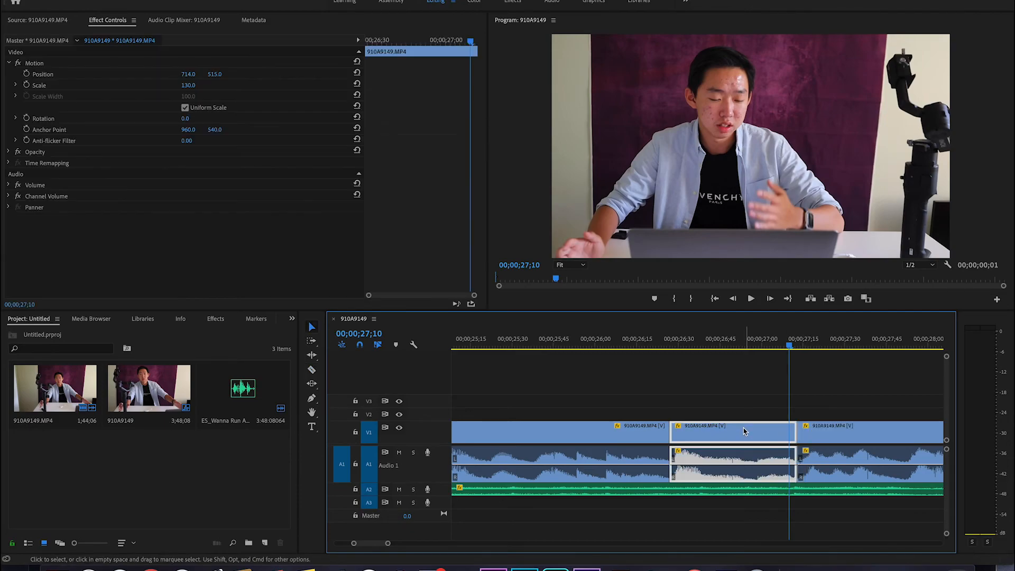
key(Delete)
right_click(744, 430)
key(Delete)
Step: Play from 00;00;26;12 to 00;00;29;38, cut out the pause from 00;00;29;29 to about 00;00;30;10, and ripple delete the gap
click(629, 347)
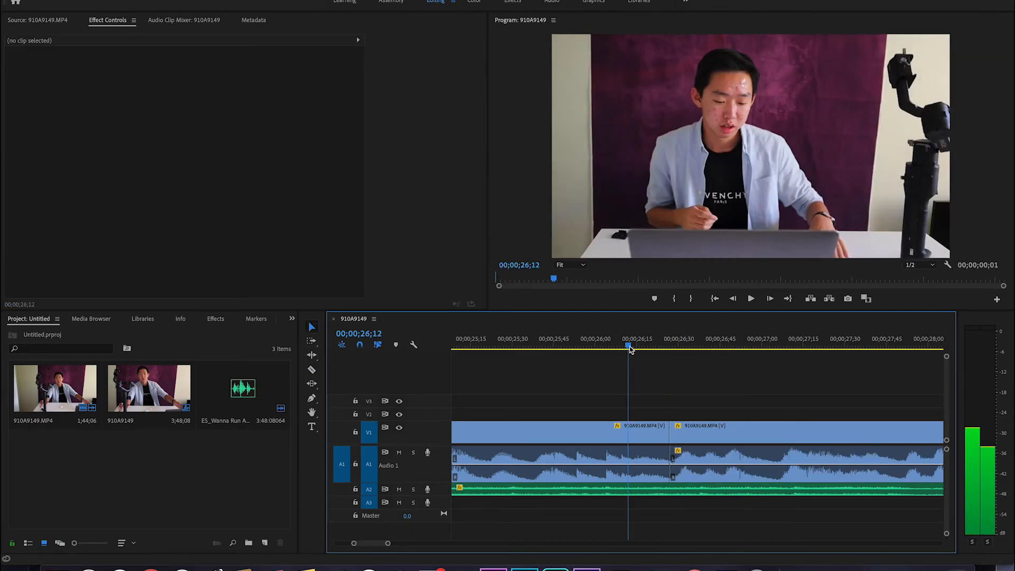
key(space)
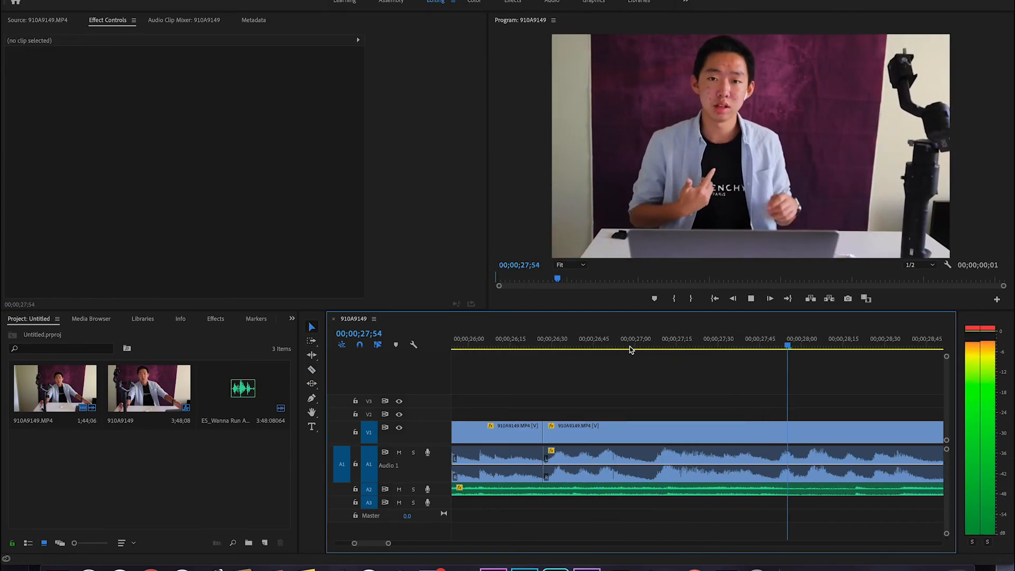
key(space)
key(c)
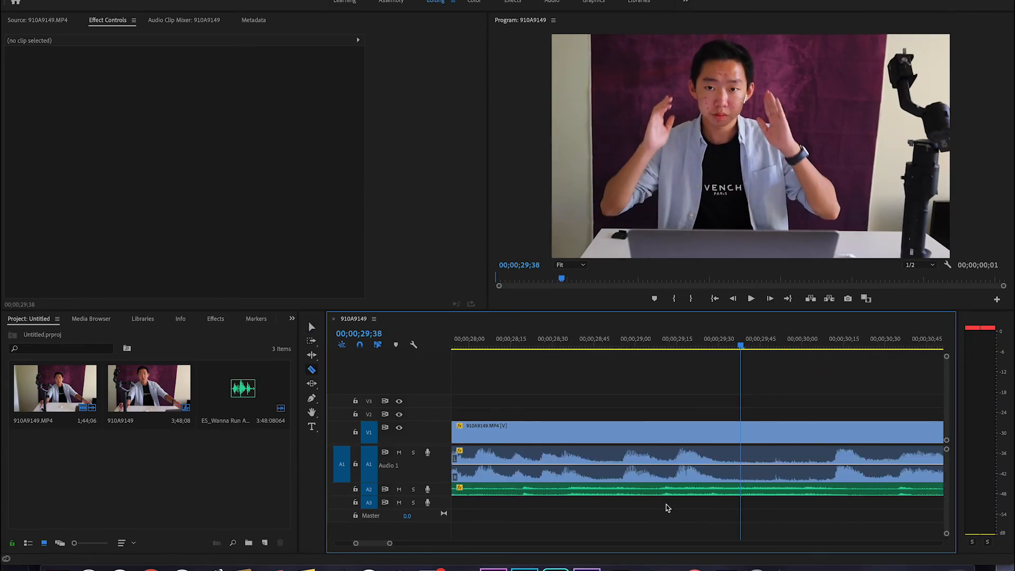
click(833, 443)
key(v)
click(782, 433)
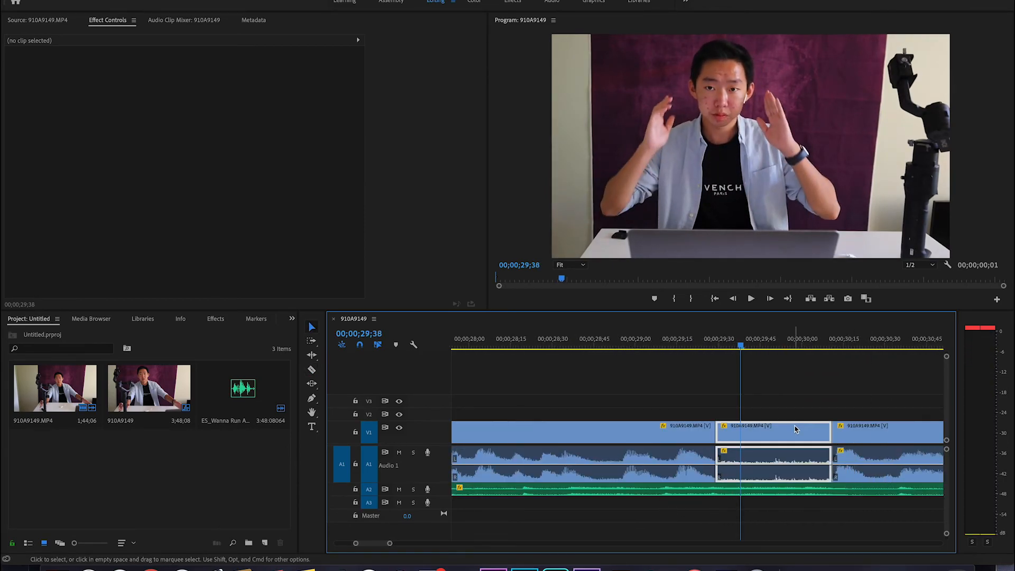
key(Delete)
right_click(800, 435)
click(817, 442)
Step: Play on to 00;00;35;07 and delete the pause from about 00;00;34;57 to 00;00;35;32 from the camera clip
key(space)
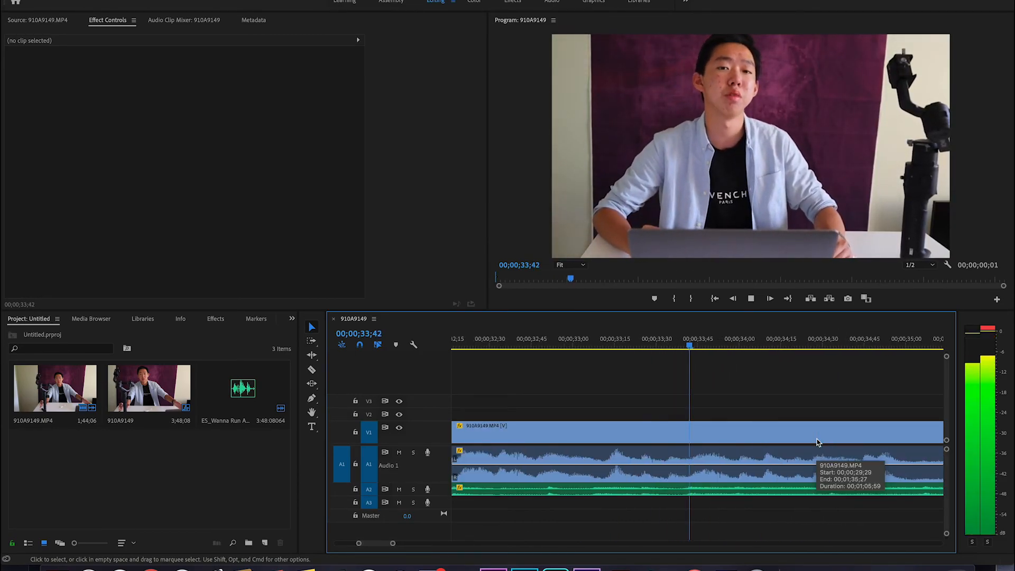
key(space)
key(c)
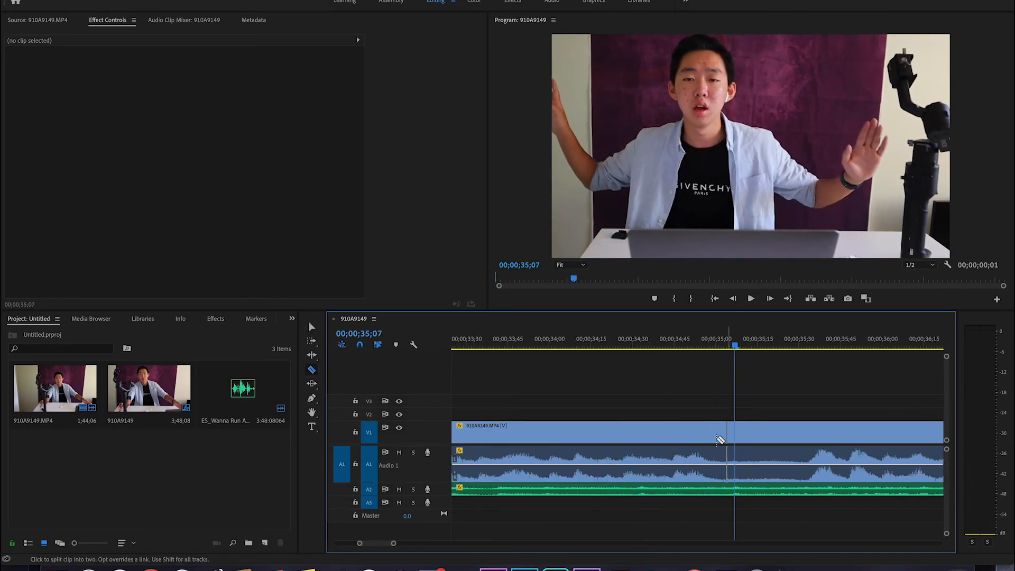
click(804, 438)
key(v)
click(784, 440)
key(Delete)
Step: Ripple delete the empty gap between the camera clips around 00;00;35;20
key(space)
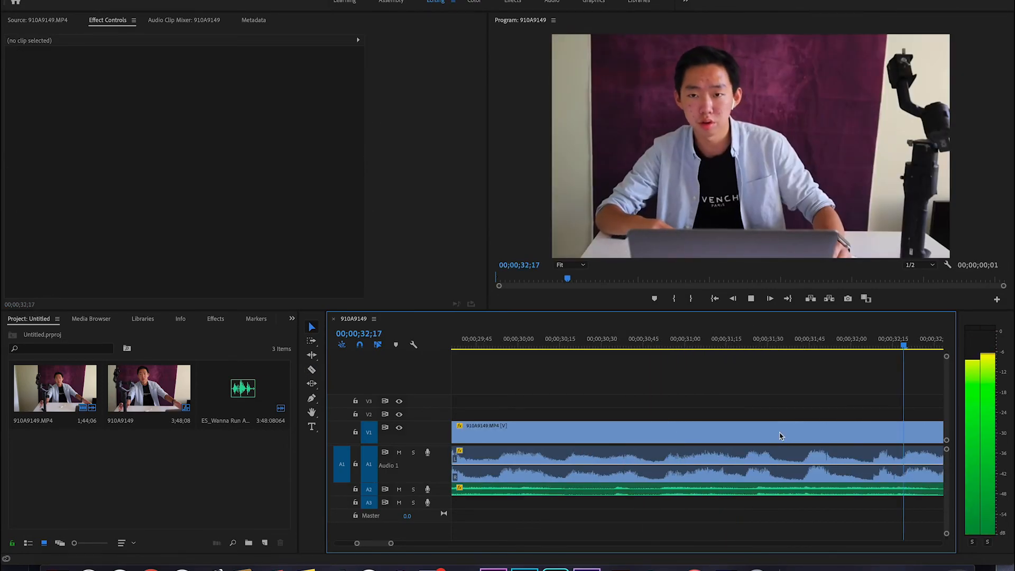
key(space)
right_click(779, 436)
click(524, 438)
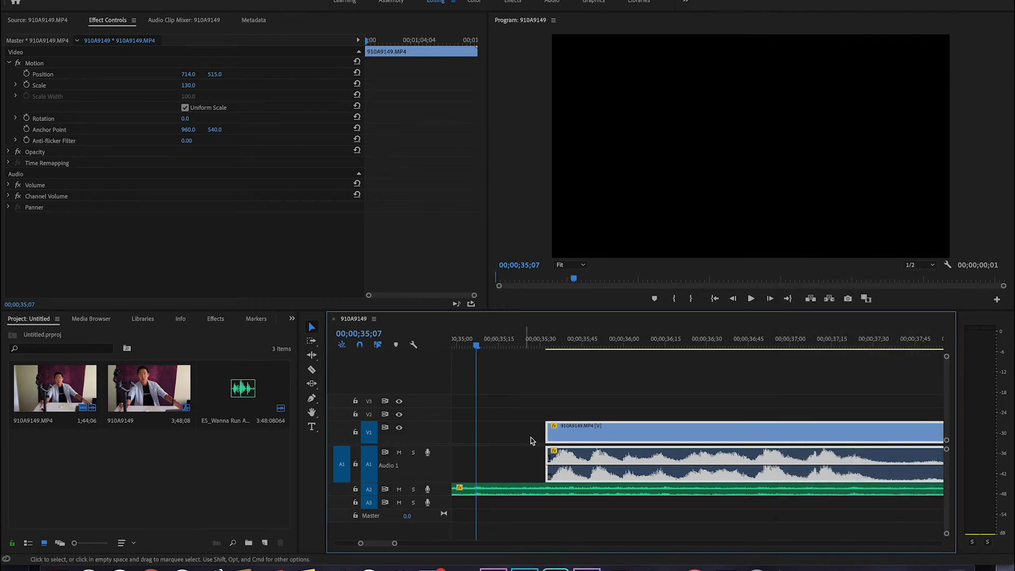
click(512, 436)
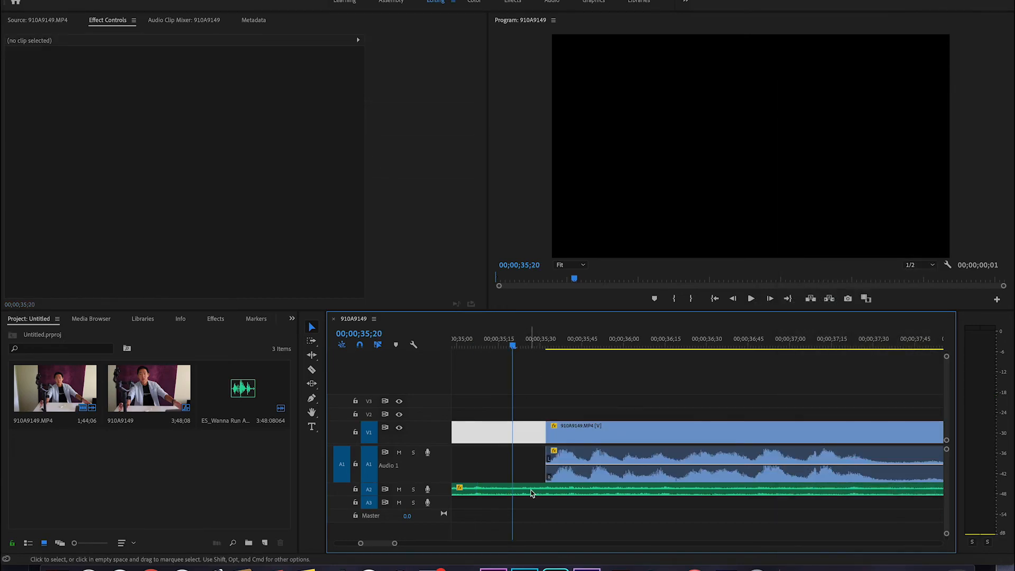
scroll(531, 493, left, 5)
scroll(527, 493, right, 2)
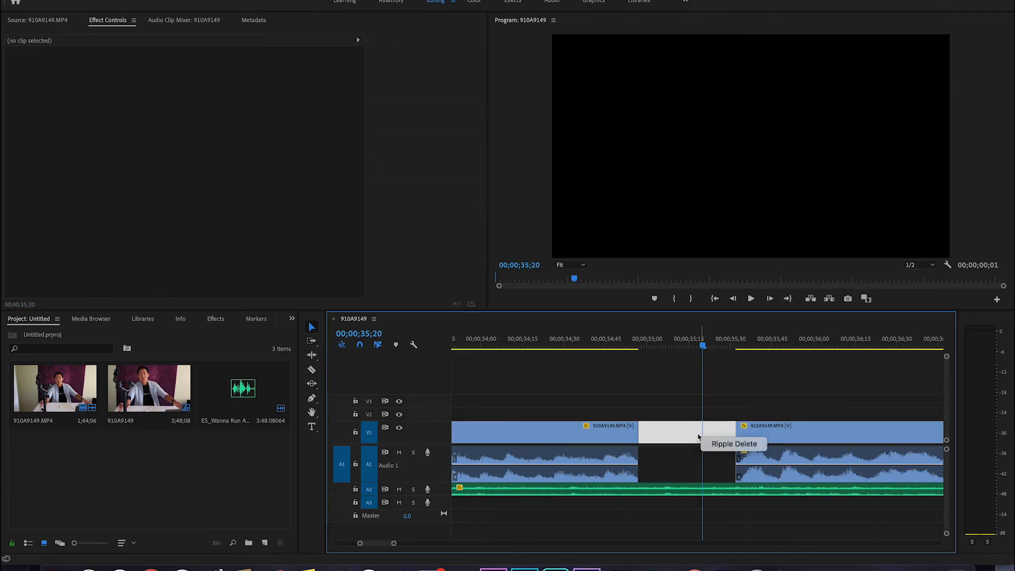
click(717, 445)
Step: Play on to 00;00;37;02, cut out the pause from about 00;00;37;00 to 00;00;37;44, and ripple delete the gap
key(space)
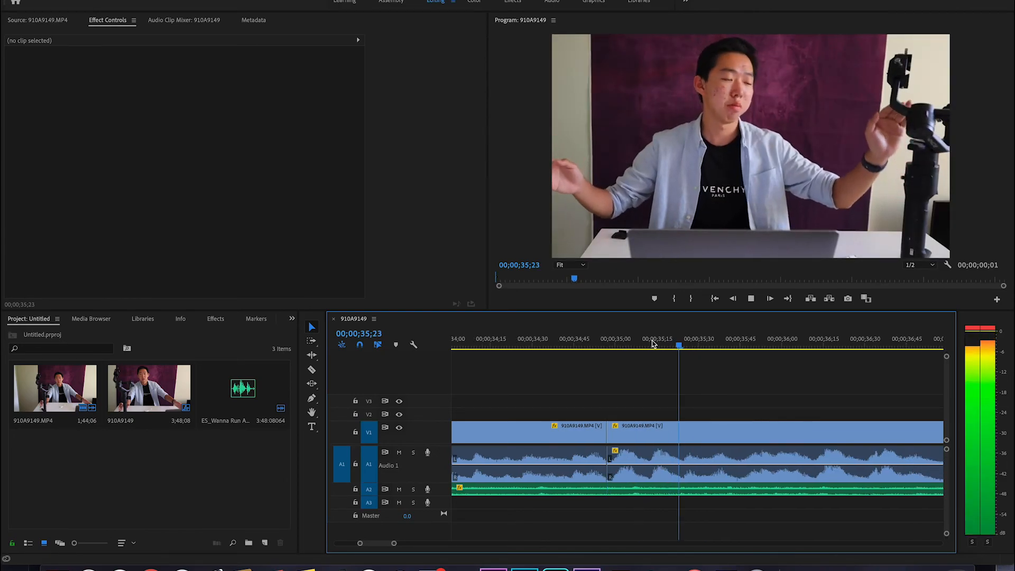
key(space)
key(c)
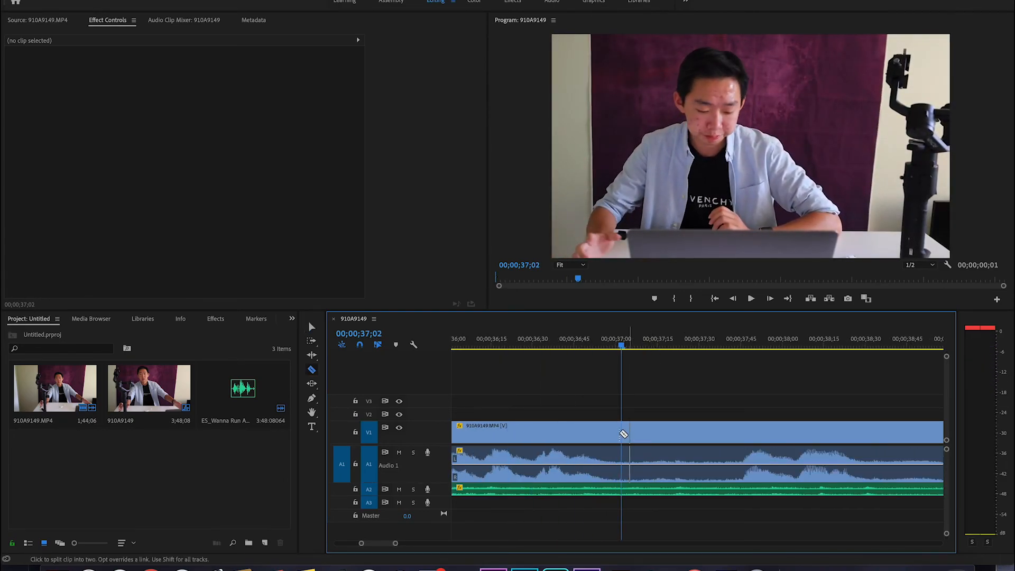
click(738, 437)
key(v)
click(717, 438)
key(Delete)
right_click(716, 437)
click(716, 444)
Step: Play on to 00;00;37;47, cut out the pause from about 00;00;37;49 to 00;00;38;17, and ripple delete the gap
key(space)
key(space)
key(c)
click(717, 434)
key(Delete)
right_click(721, 433)
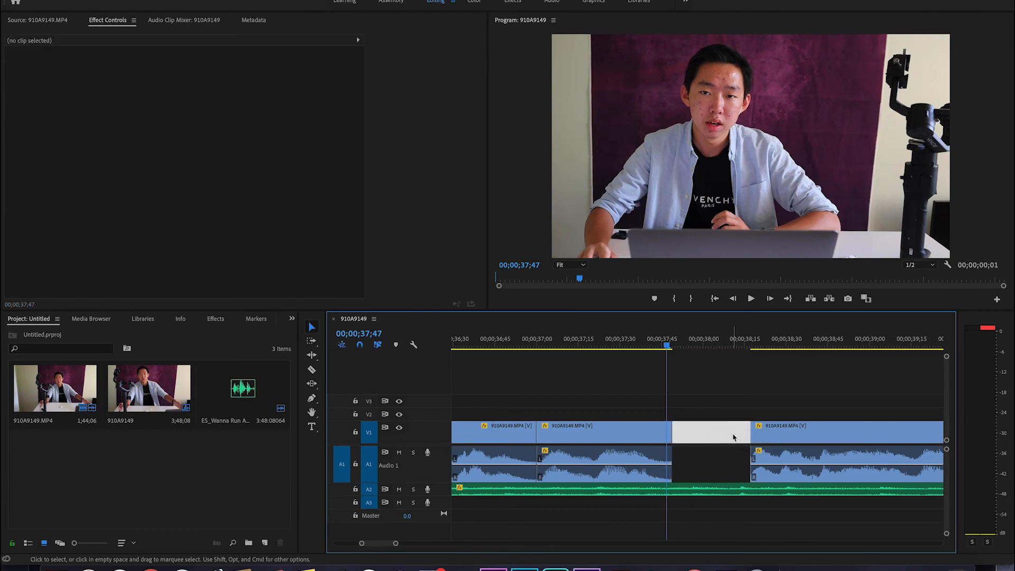
right_click(725, 436)
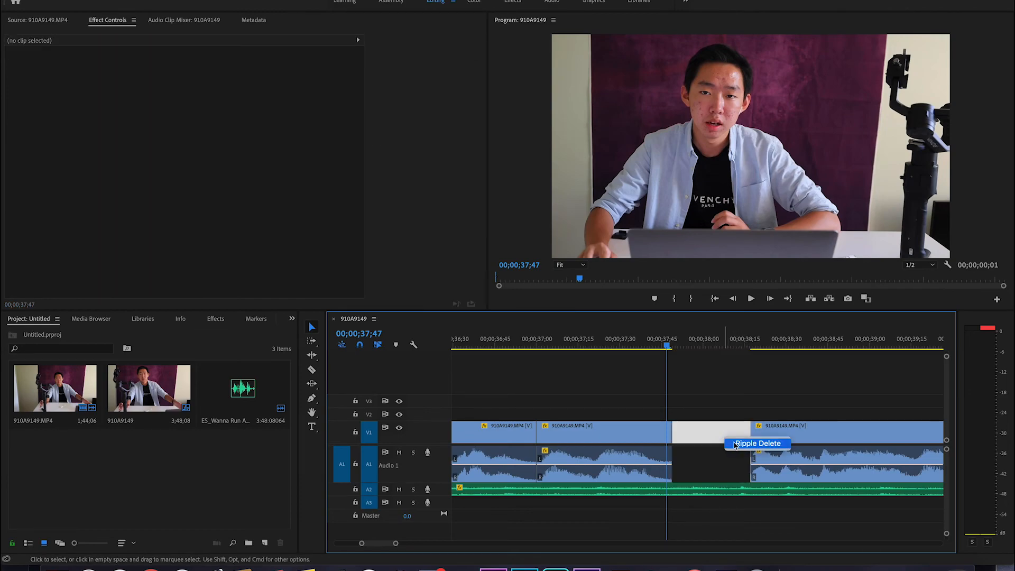
click(737, 443)
Step: Replay the last two cuts up to 00;00;40;48, cut out the pause from about 00;00;40;50 to 00;00;41;15, and ripple delete the gap
click(503, 346)
key(space)
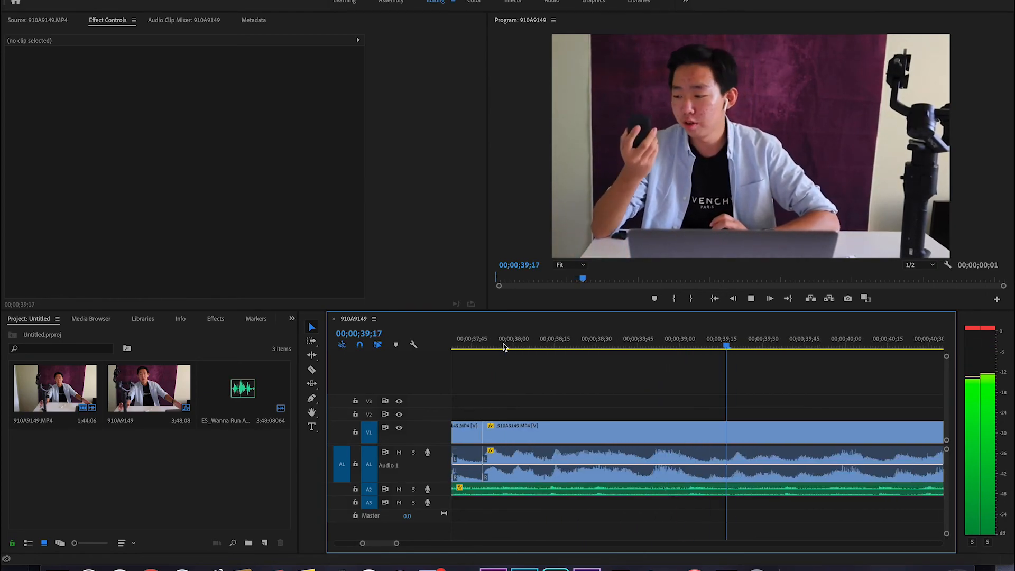
key(space)
key(c)
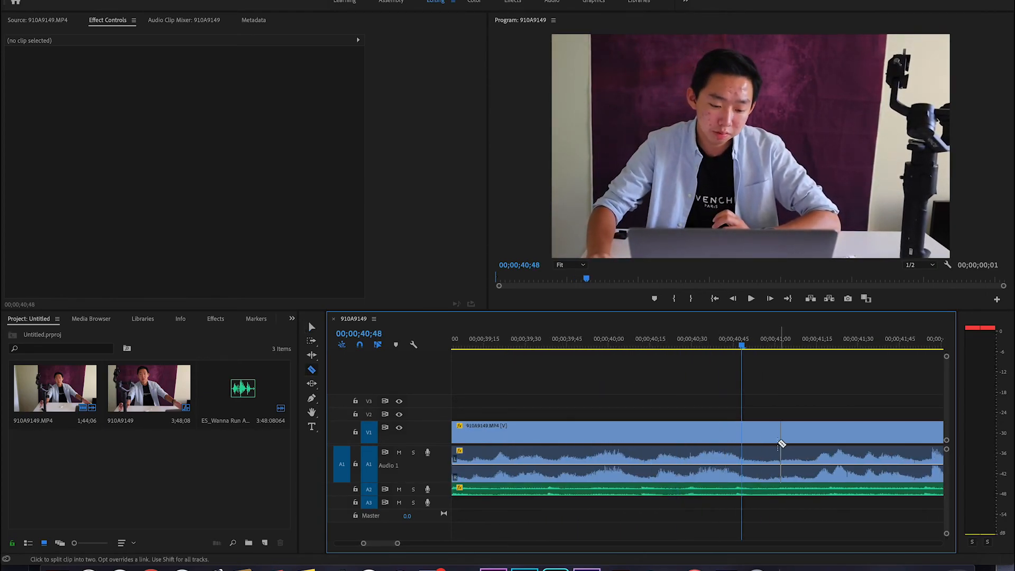
click(817, 435)
key(v)
click(795, 434)
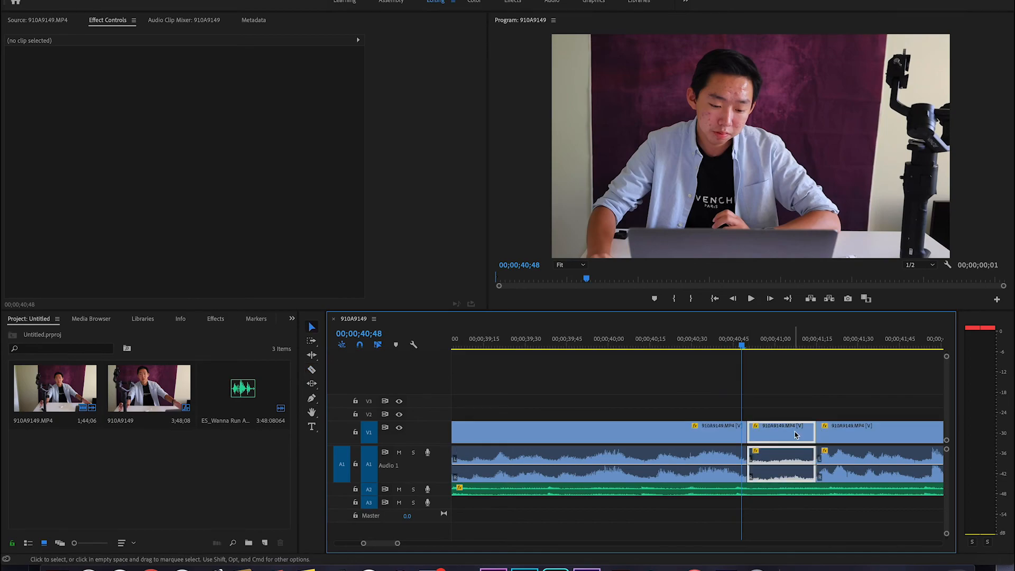
key(Delete)
right_click(796, 433)
click(811, 443)
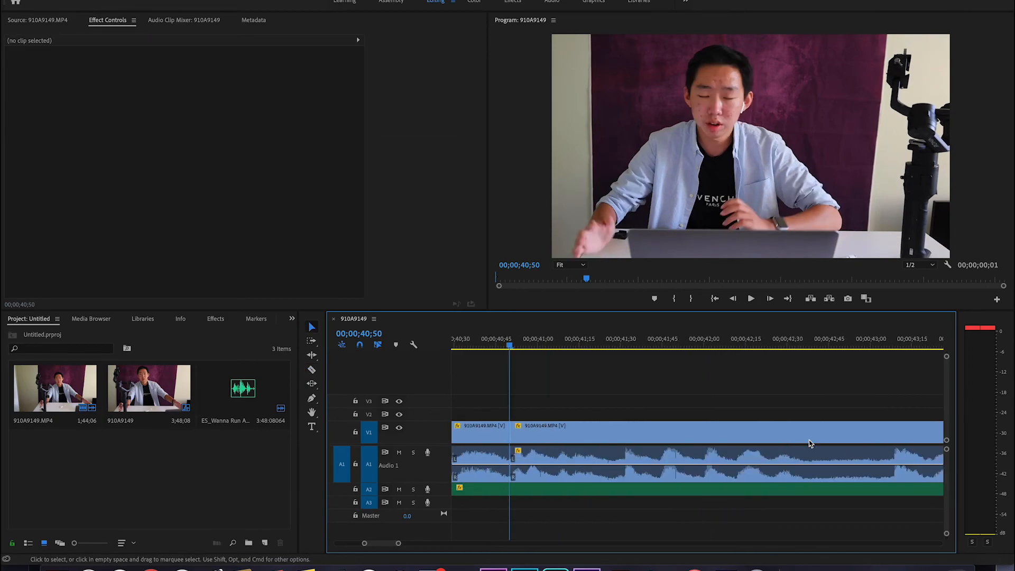
Step: Play on to 00;00;42;43, cut out the pause from about 00;00;42;36 to 00;00;43;06, and ripple delete the gap
key(space)
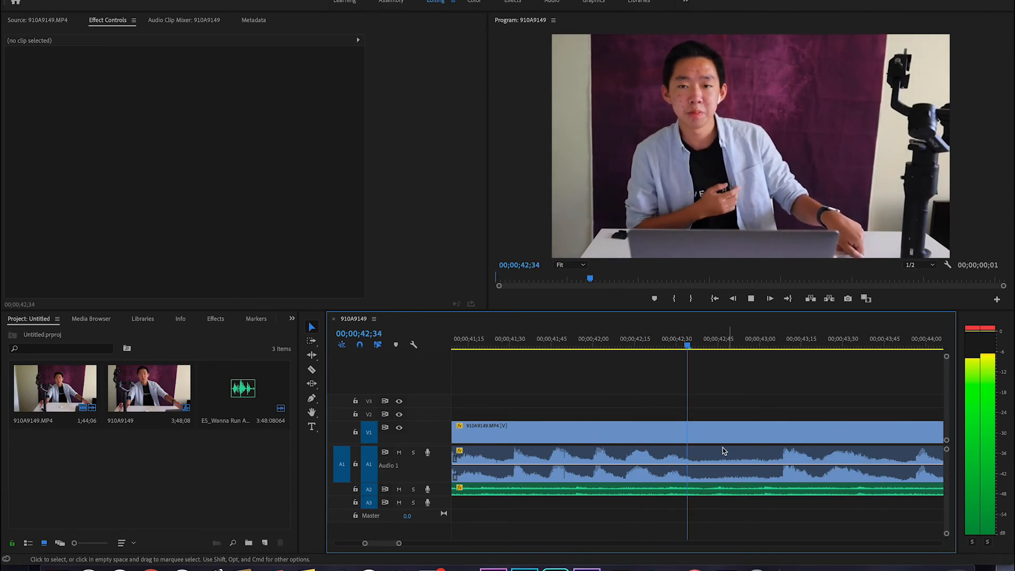
key(space)
key(c)
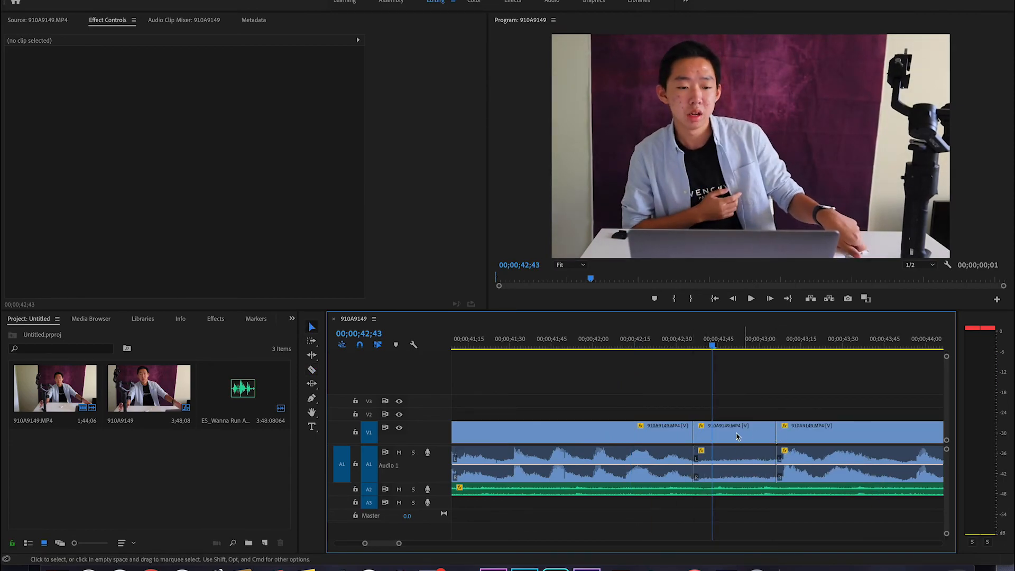
click(737, 436)
key(Delete)
right_click(736, 437)
click(753, 442)
Step: Play on to 00;00;48;56, cut out the pause from about 00;00;48;49 to 00;00;49;23, and ripple delete the gap
key(space)
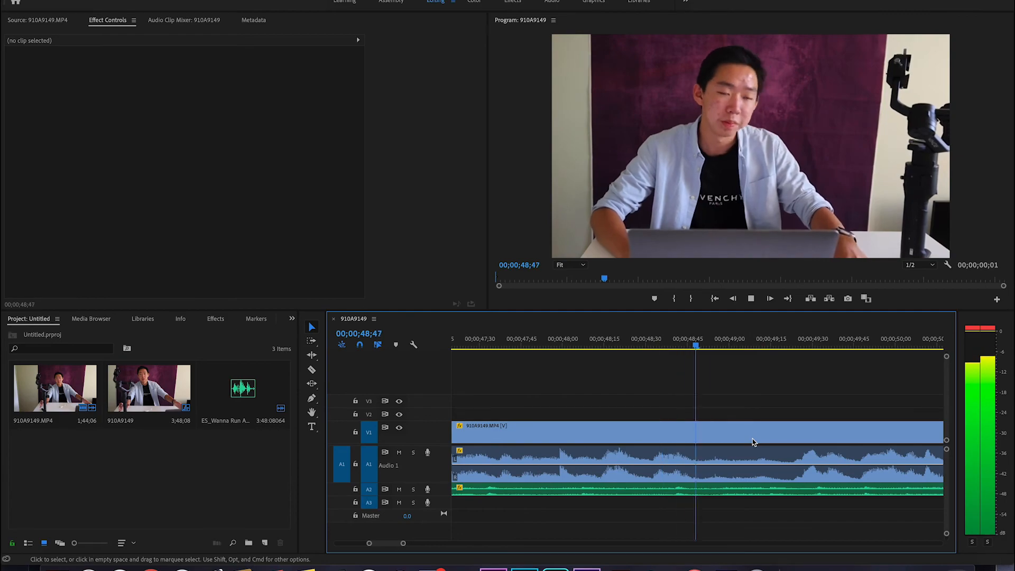
key(space)
key(c)
key(v)
click(764, 433)
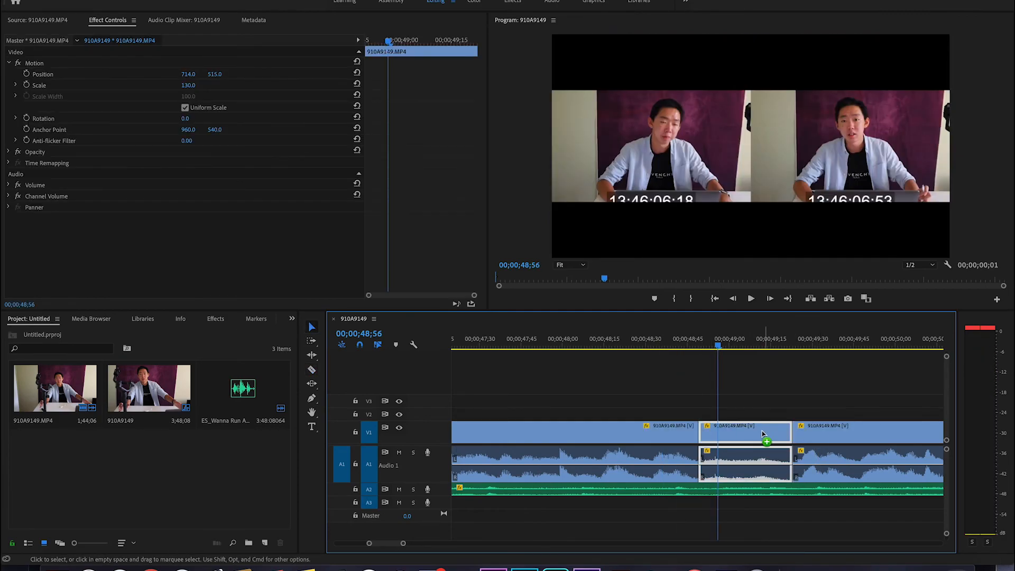
key(Delete)
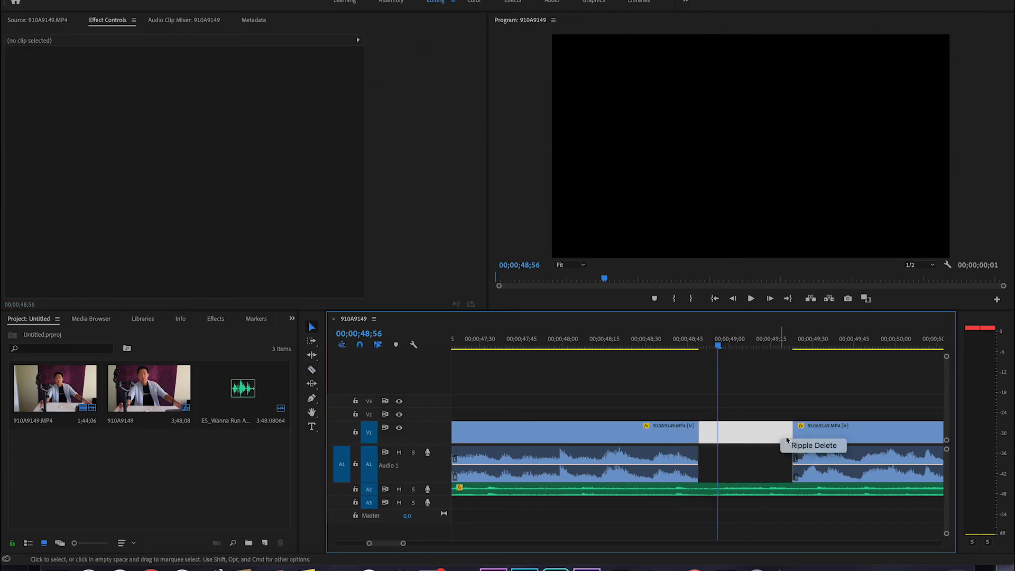
click(814, 446)
Step: Play on to 00;00;56;29, cut out the pause starting at 00;00;56;20 in the camera clip, and ripple delete the gap
key(space)
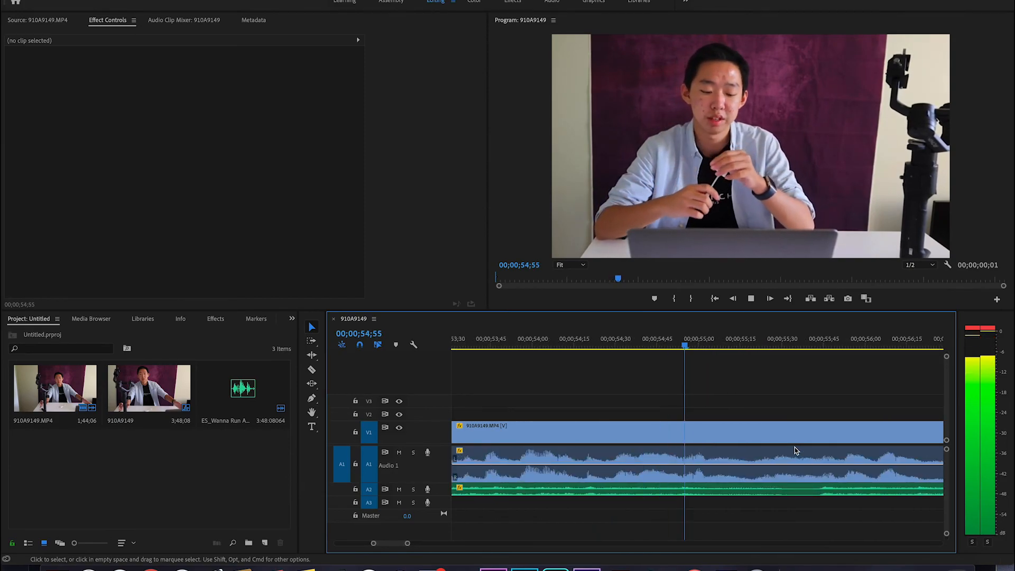
key(space)
key(c)
click(667, 433)
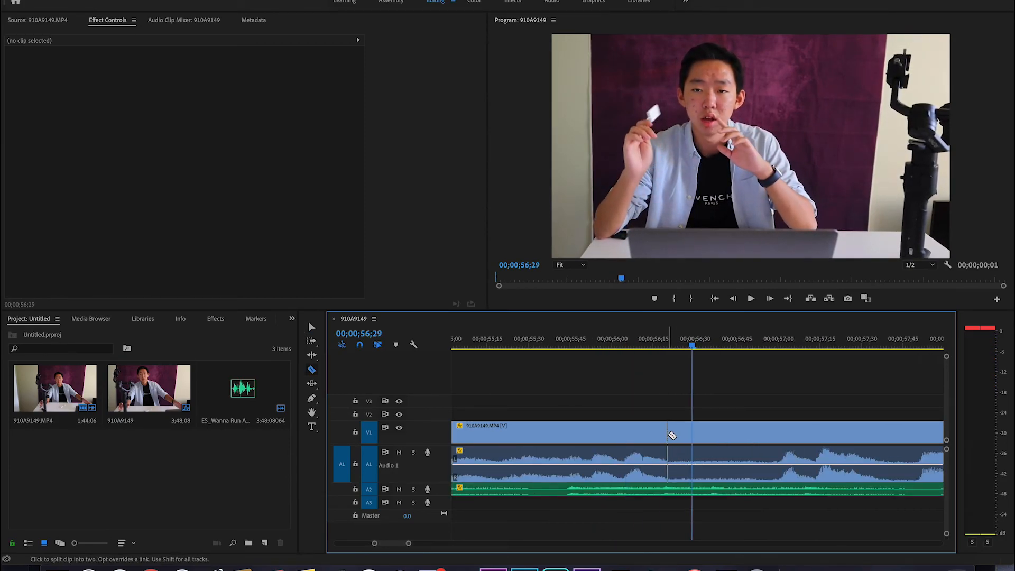
key(v)
click(743, 434)
key(Delete)
right_click(744, 434)
click(759, 443)
Step: Play on from the newest cut to 00;00;59;28, checking the speech around 00;00;58;22 for another pause
key(space)
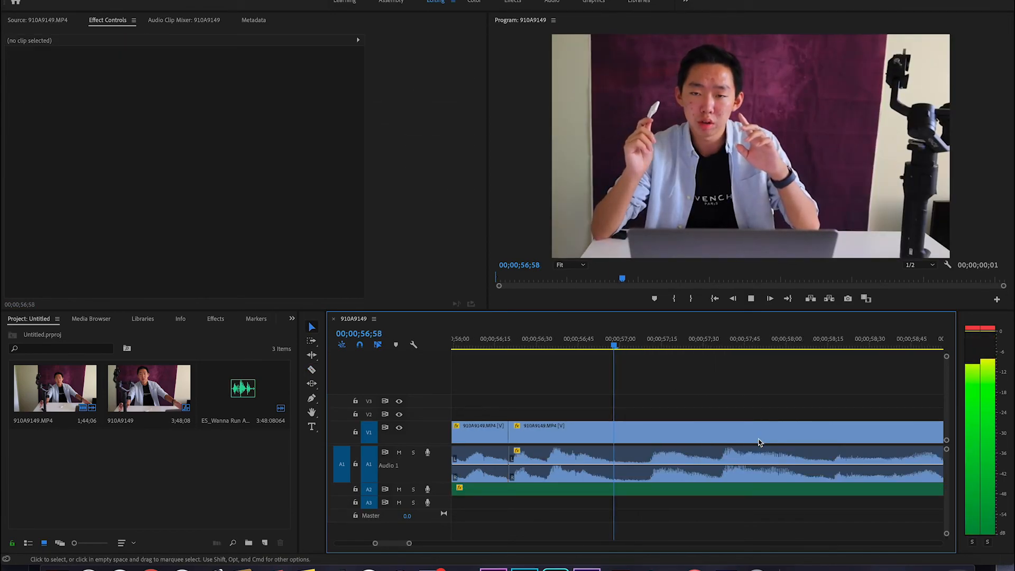
key(space)
key(c)
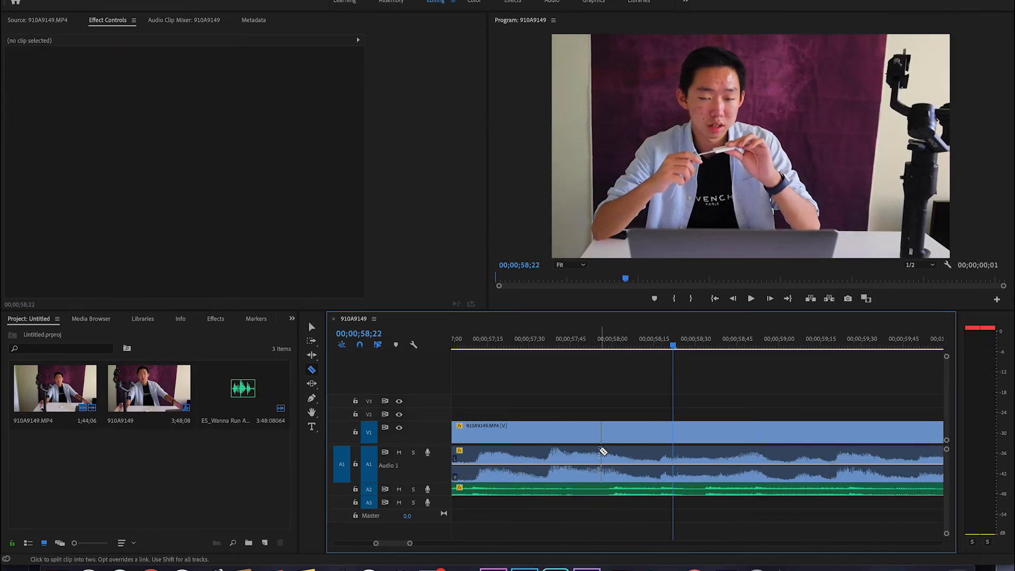
key(space)
key(space)
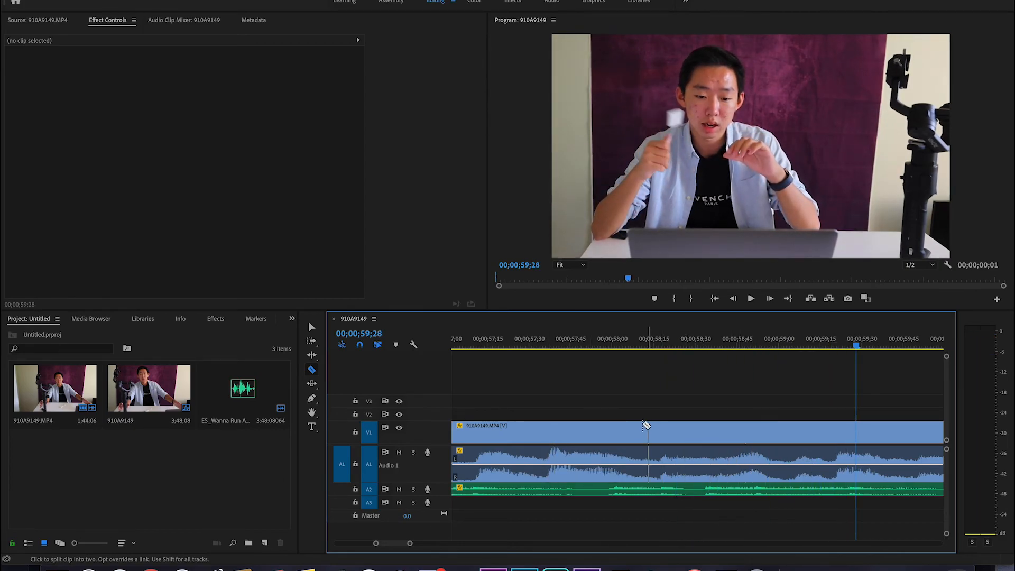
Step: Play on to 00;01;02;26, cut out the pause from about 00;01;02;13 to 00;01;02;37, and ripple delete the gap
key(space)
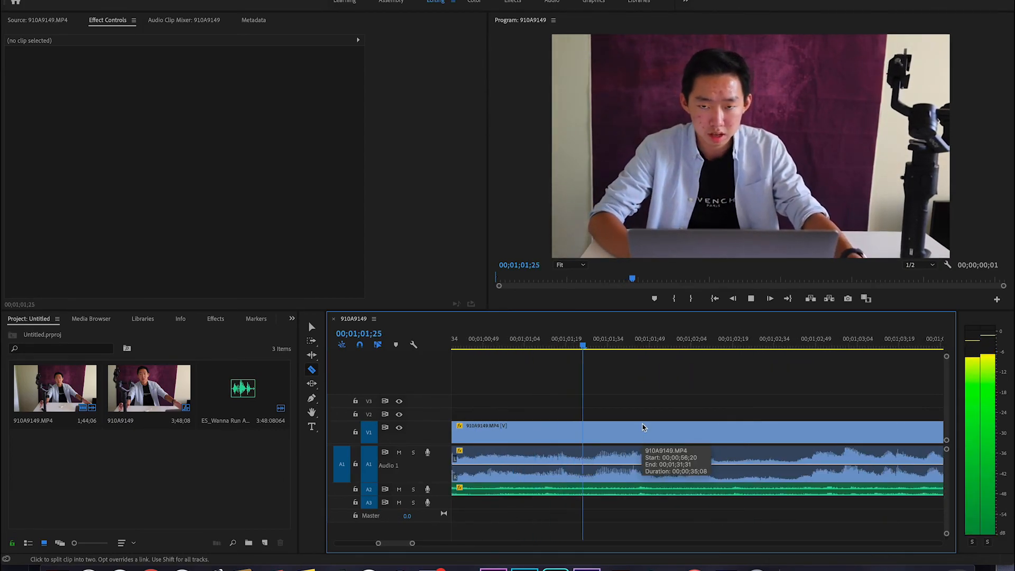
key(space)
click(716, 434)
click(783, 442)
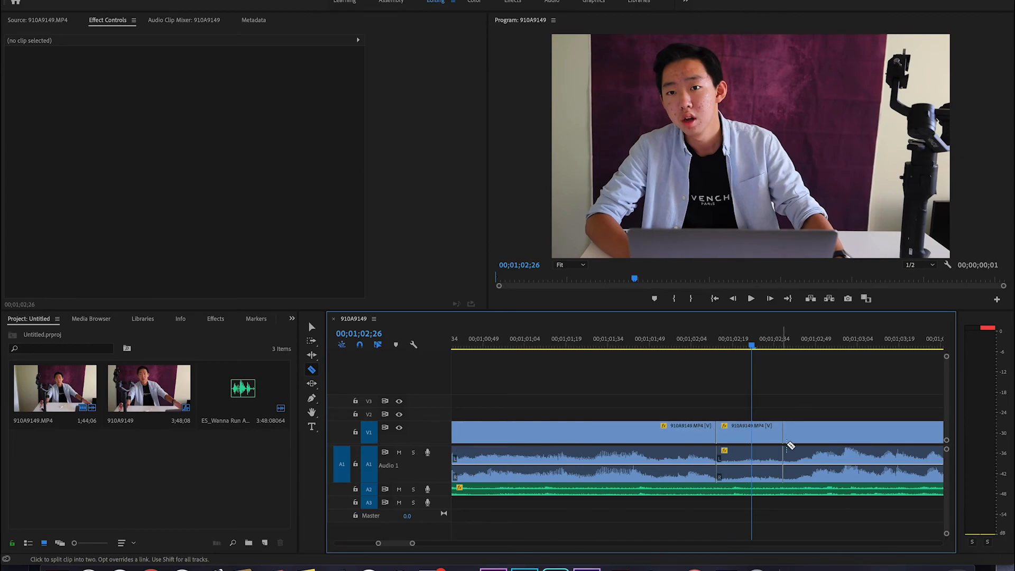
key(v)
click(777, 436)
key(Delete)
right_click(777, 434)
click(797, 445)
Step: Move the playhead back to 00;01;01;38 and examine the voice waveform on both sides of the newest cut
click(621, 345)
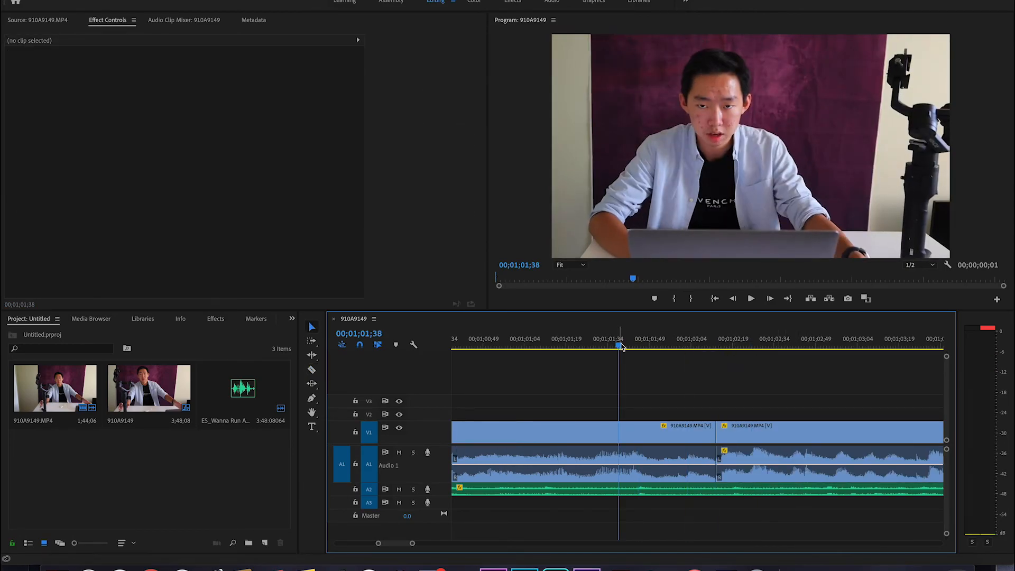
scroll(712, 465, down, 5)
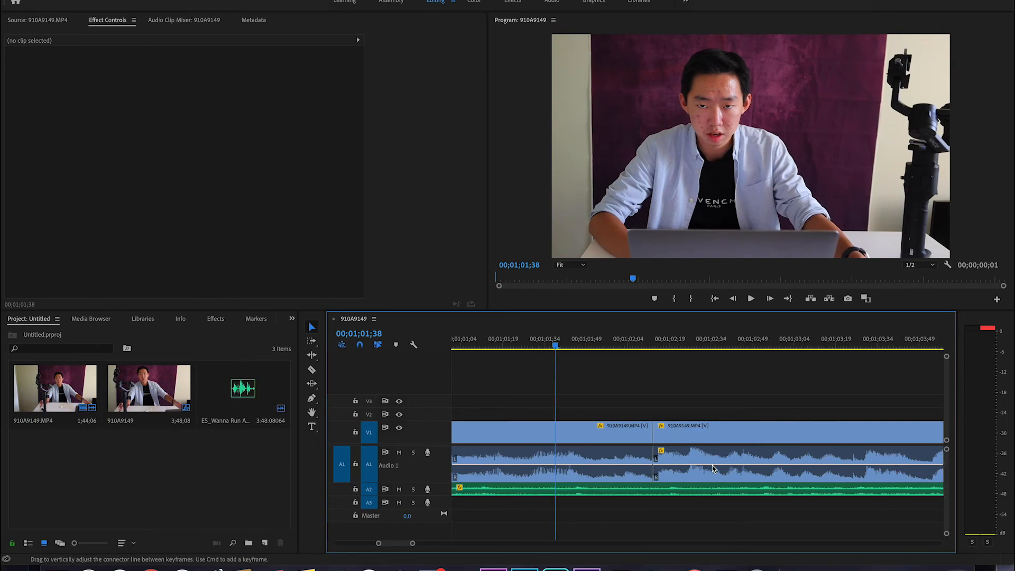
scroll(712, 465, up, 5)
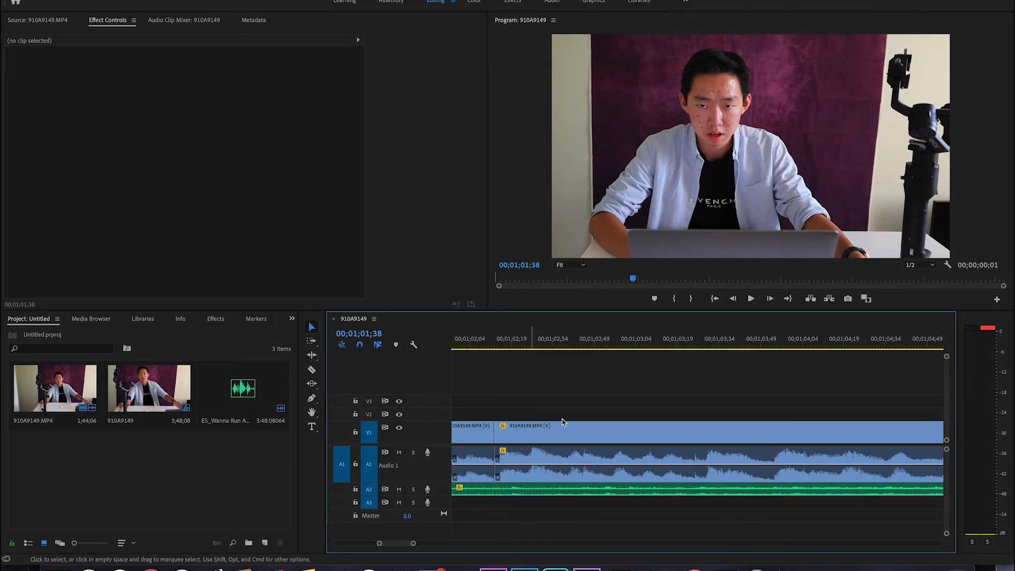
scroll(638, 453, down, 3)
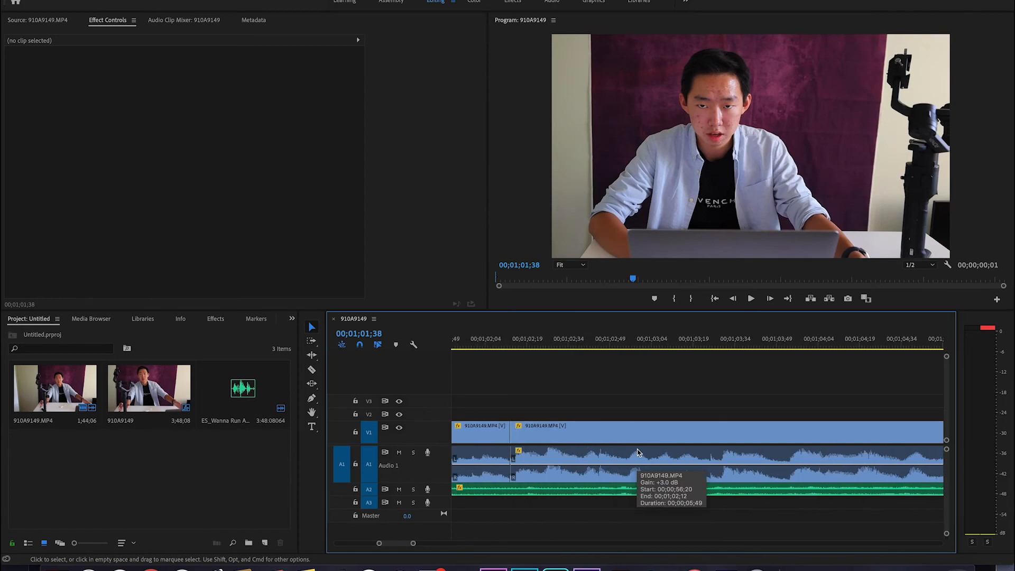
scroll(638, 453, up, 3)
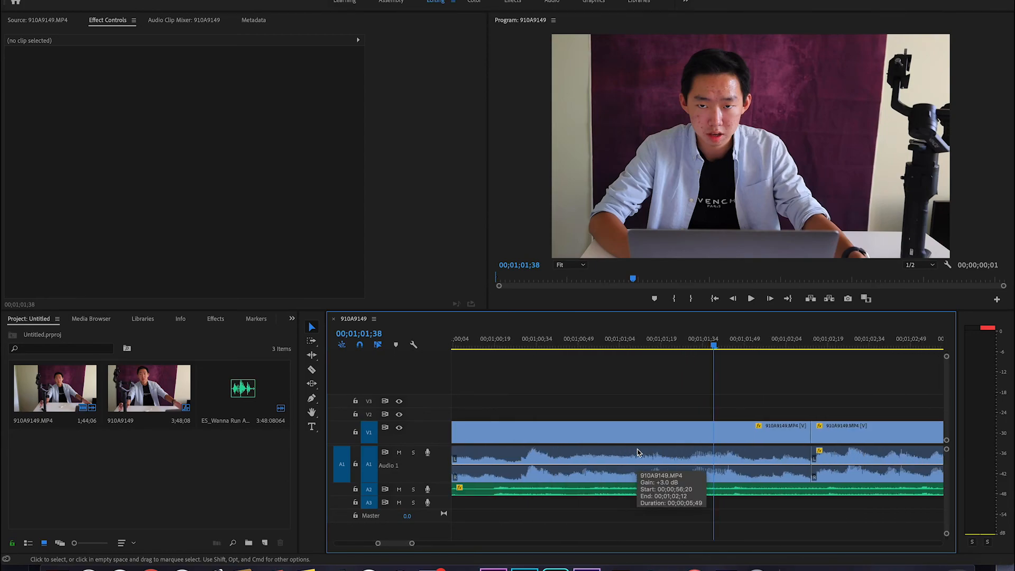
scroll(638, 453, down, 3)
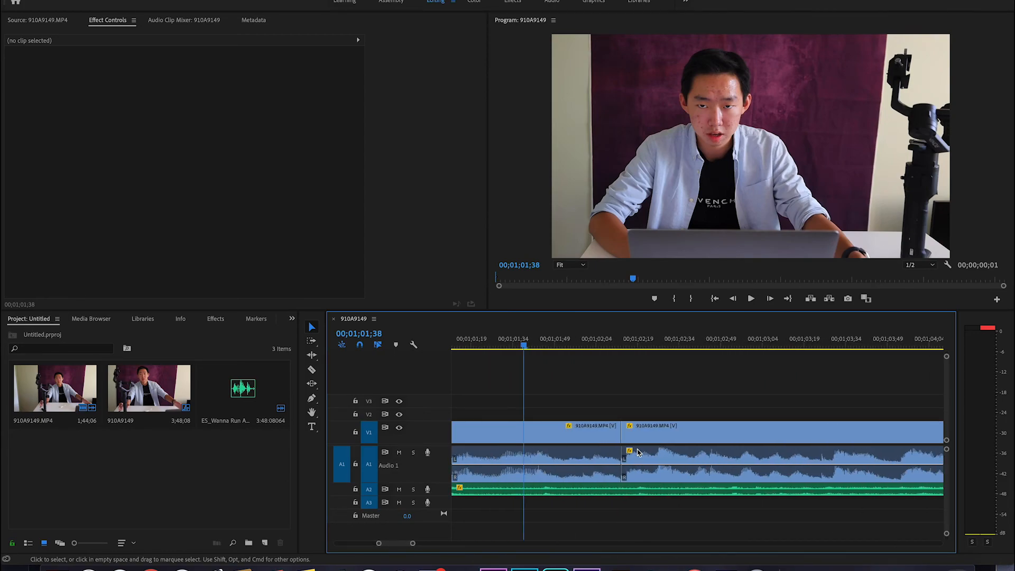
Step: Play on to 00;01;11;33, cut out the pause from there to about 00;01;12;10, and ripple delete the gap
key(space)
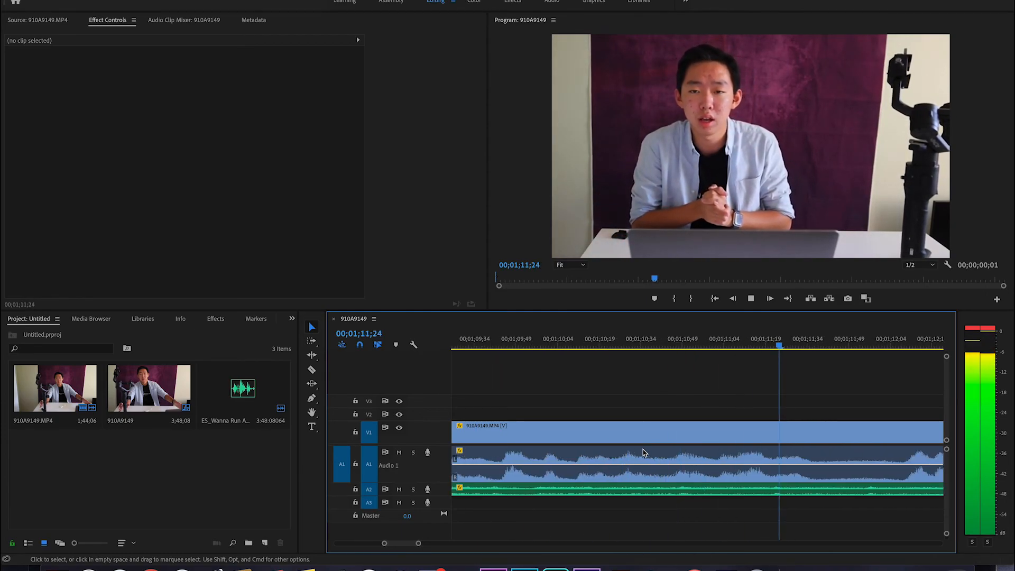
key(space)
key(c)
click(806, 440)
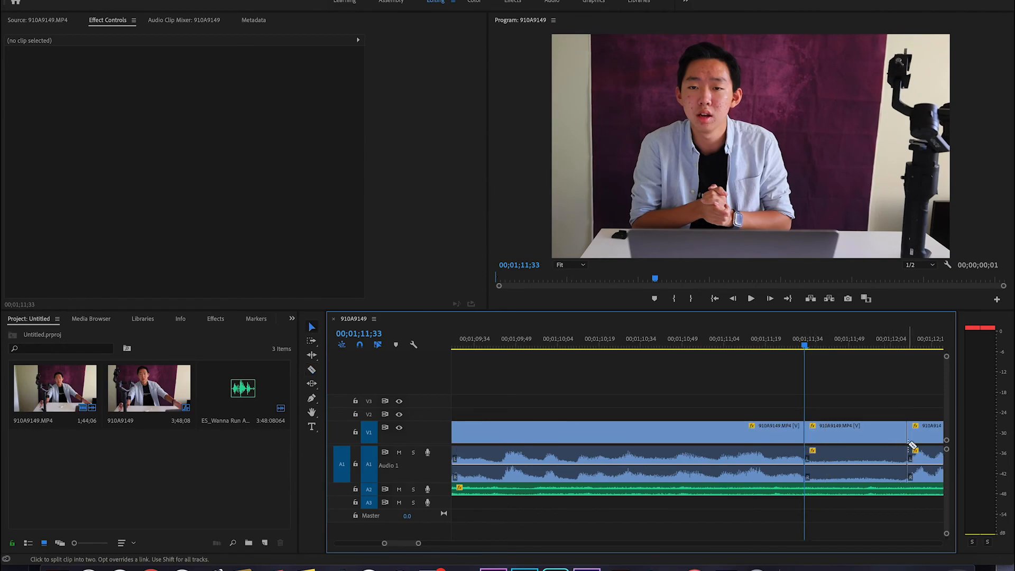
key(v)
click(892, 434)
key(Delete)
right_click(891, 434)
click(916, 448)
Step: Play on past 00;01;15;30, cut out the pause from about 00;01;16;33 to 00;01;16;58, and ripple delete the gap
key(space)
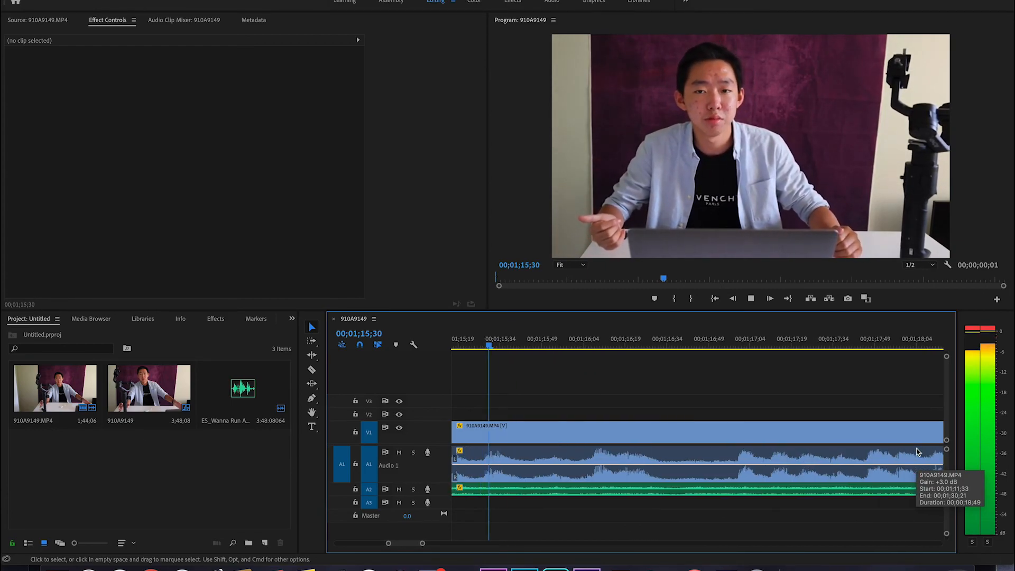
key(space)
key(c)
click(540, 439)
click(609, 436)
key(v)
click(581, 433)
key(Delete)
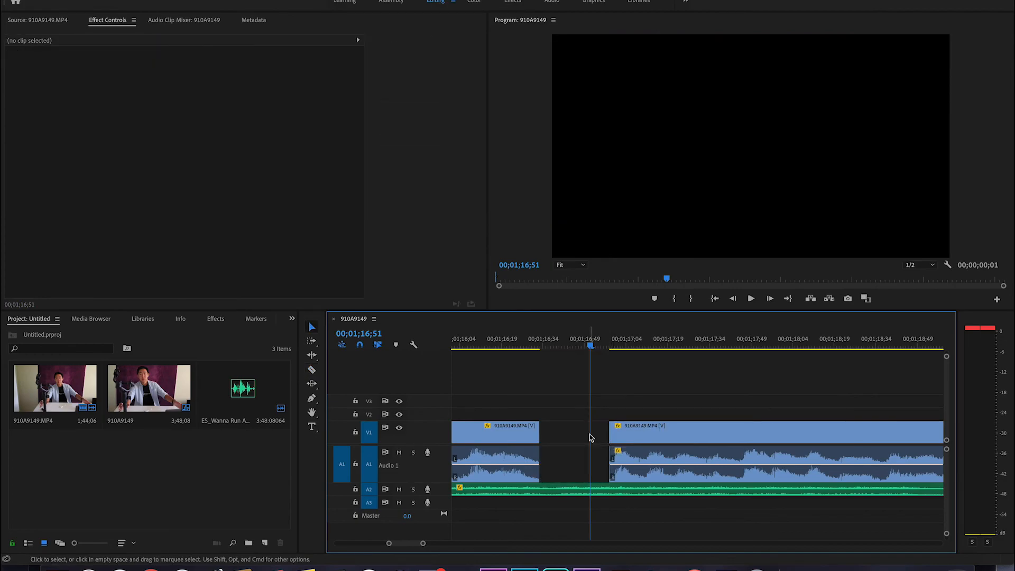
click(601, 435)
click(607, 436)
click(601, 435)
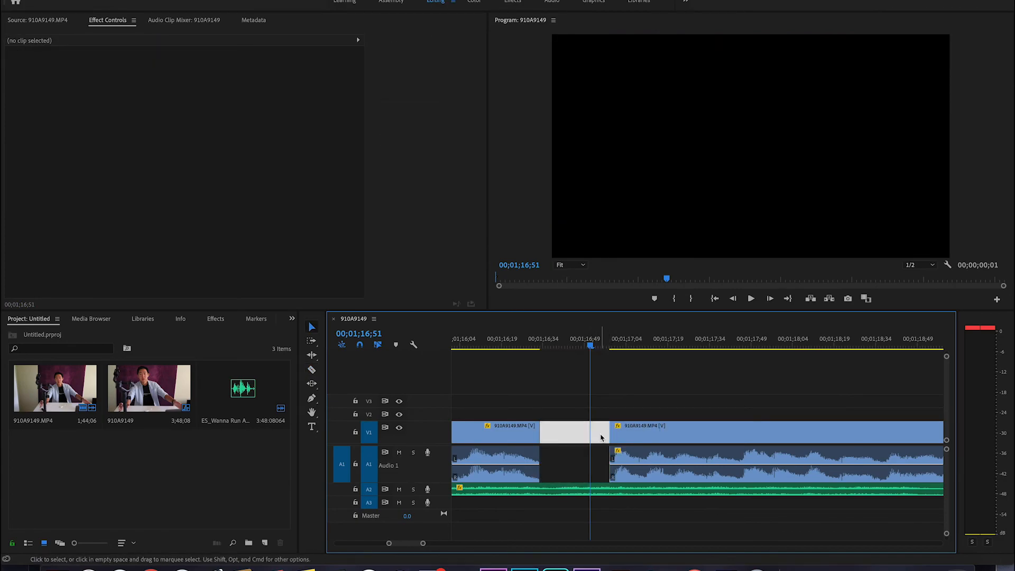
right_click(600, 437)
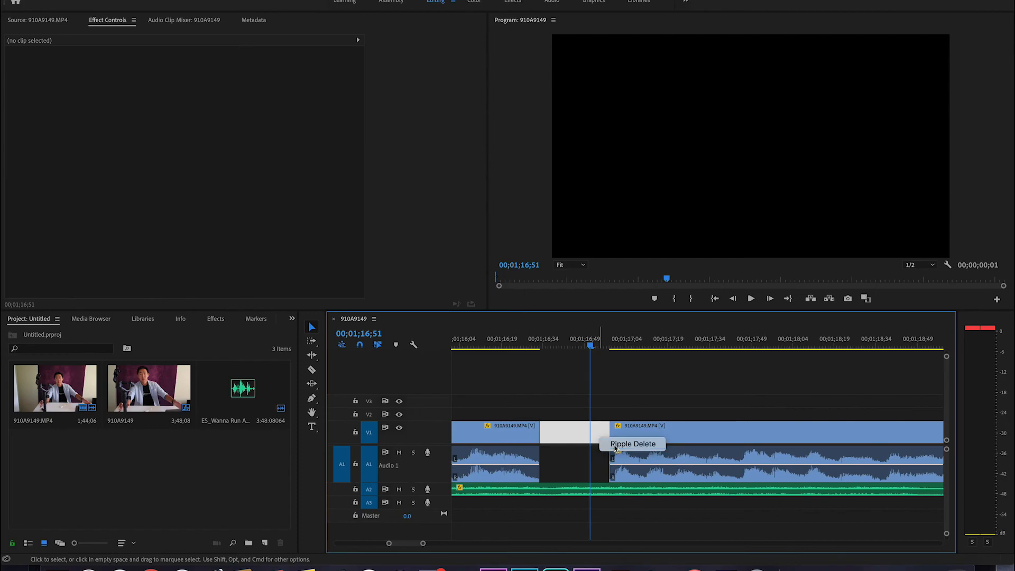
click(615, 447)
Step: Scrub the playhead to 00;01;16;28, just before the newest cut, and check the picture there
click(537, 344)
mouse_move(537, 345)
mouse_down()
mouse_move(639, 344)
mouse_move(538, 348)
mouse_up()
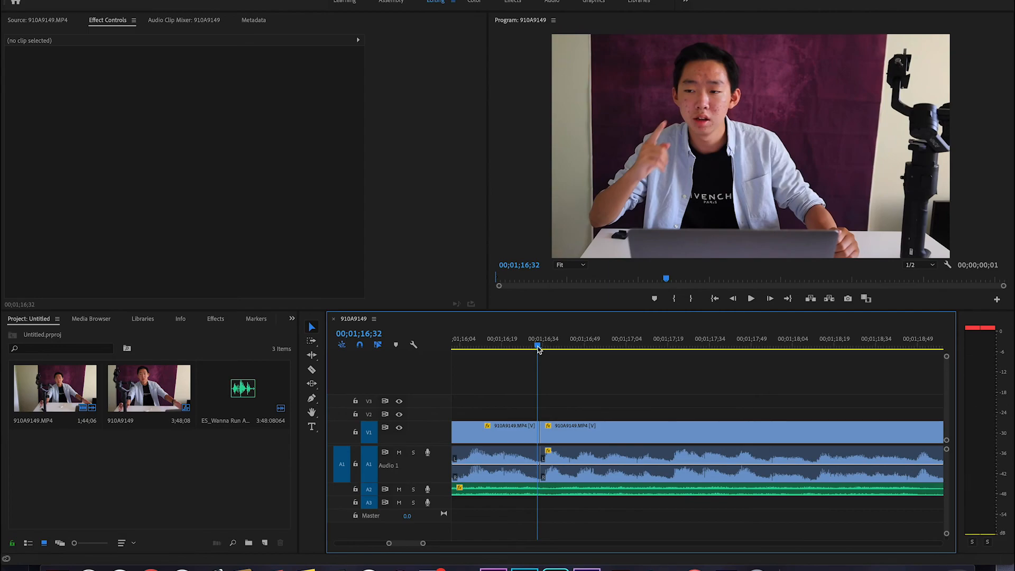
scroll(594, 386, left, 2)
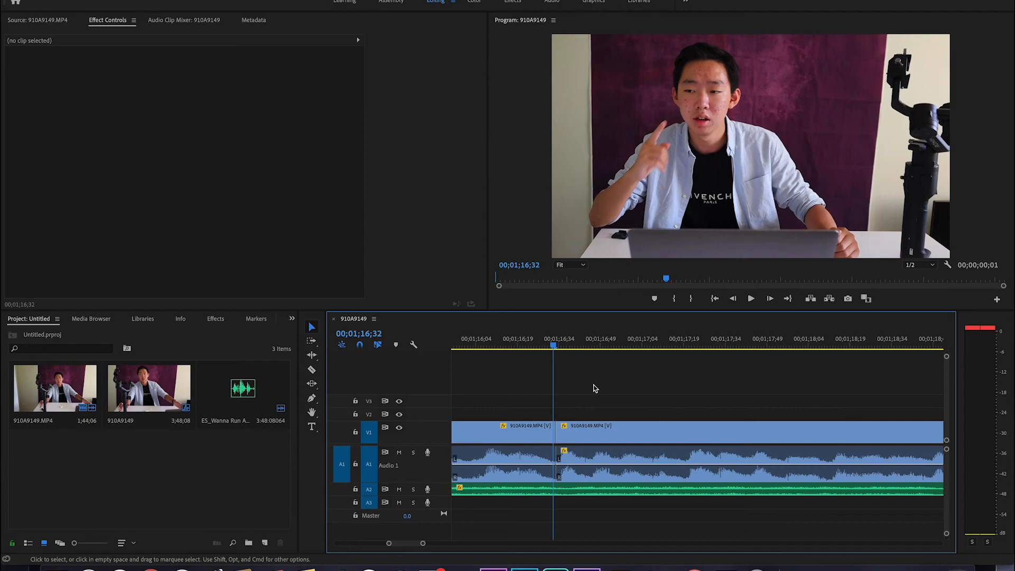
scroll(595, 389, right, 4)
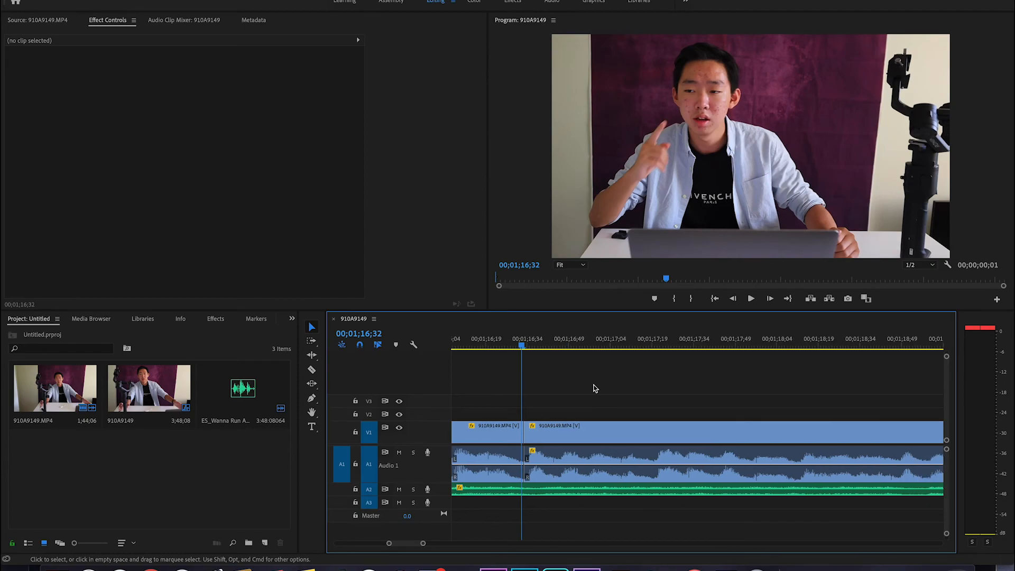
click(520, 346)
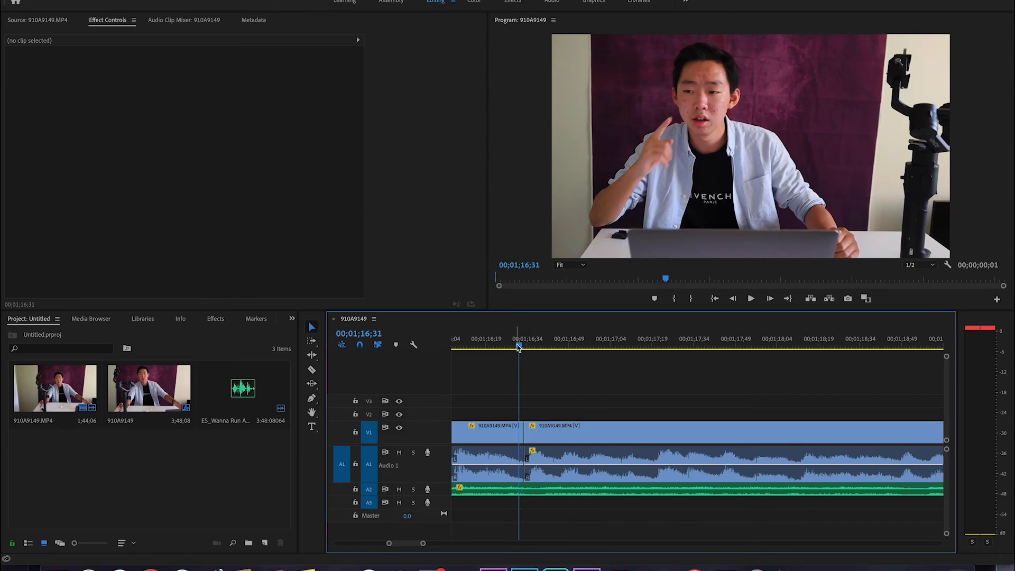
drag(518, 346, 509, 347)
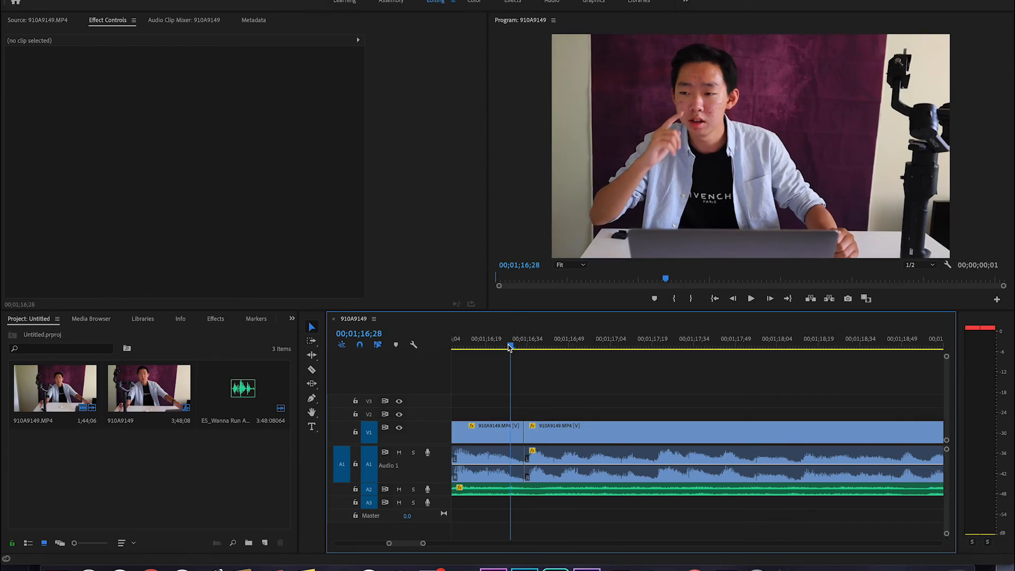
Step: Look through the timebase and editing mode options in the sequence settings and set the editing mode to Custom
click(166, 0)
click(180, 0)
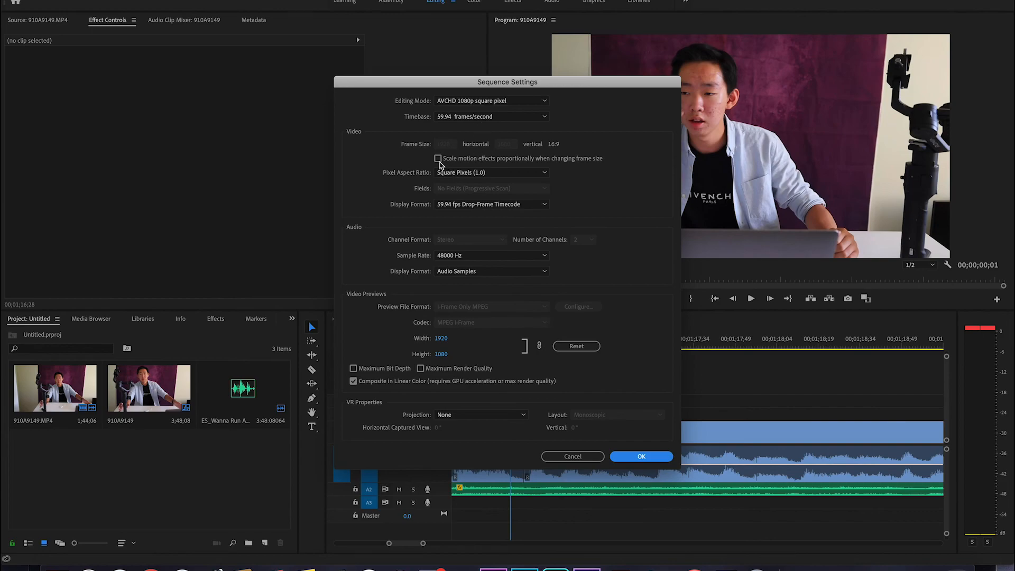
click(485, 101)
click(485, 101)
click(491, 117)
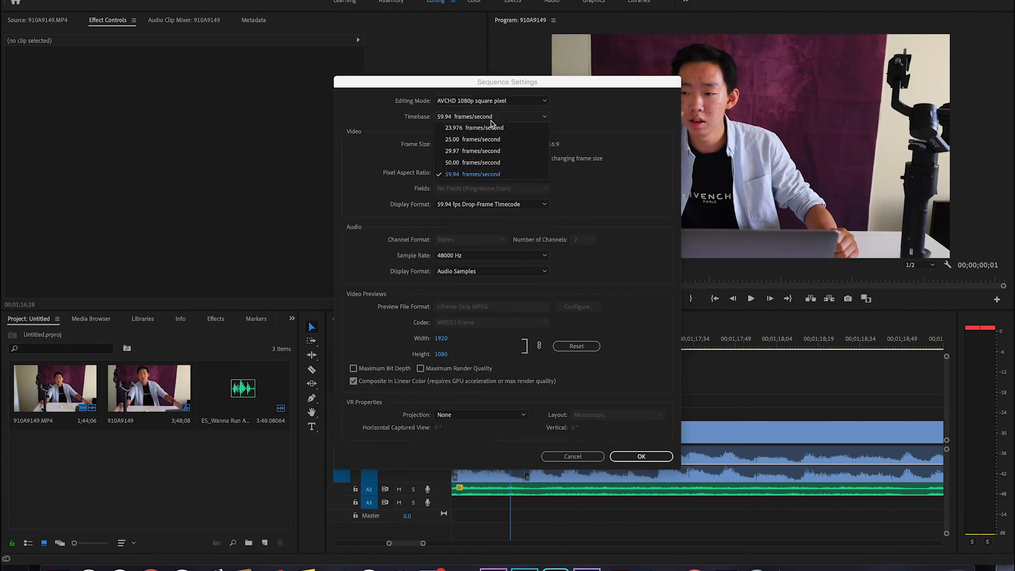
click(491, 129)
click(485, 101)
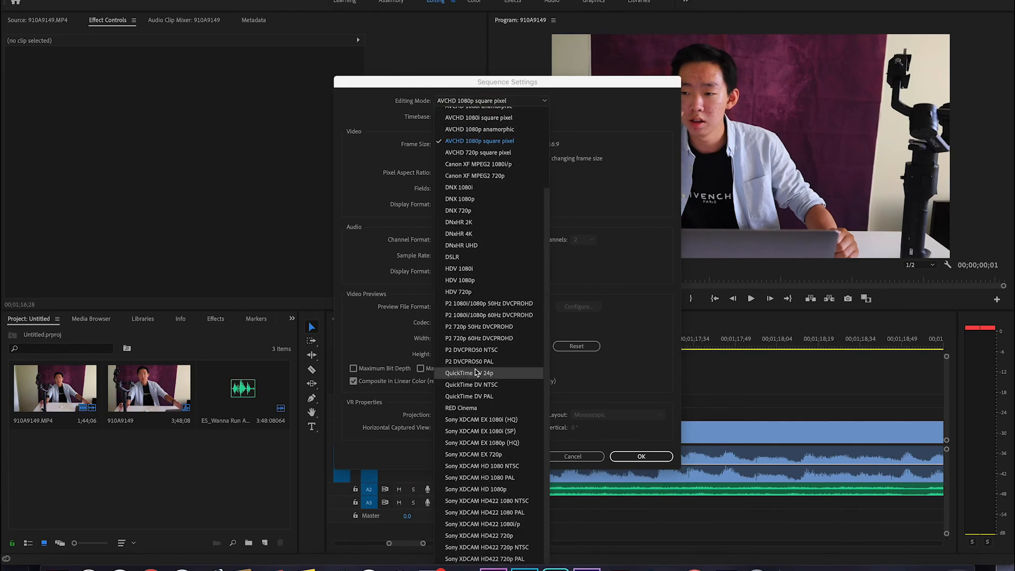
scroll(476, 373, up, 3)
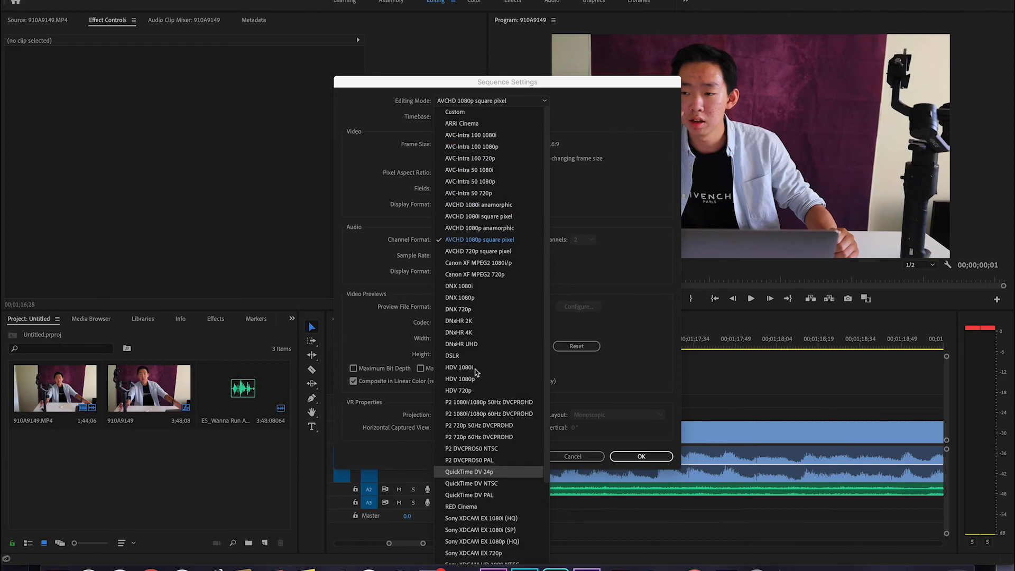
click(475, 112)
Step: Set the sequence's vertical frame size to 802 and accept the deletion of its preview files
click(505, 145)
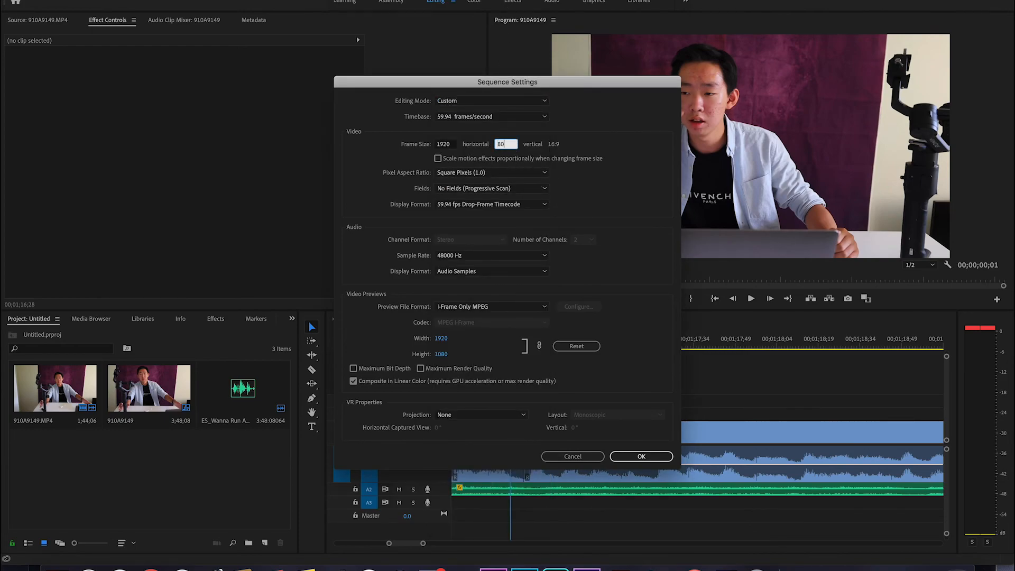
text(802)
key(Return)
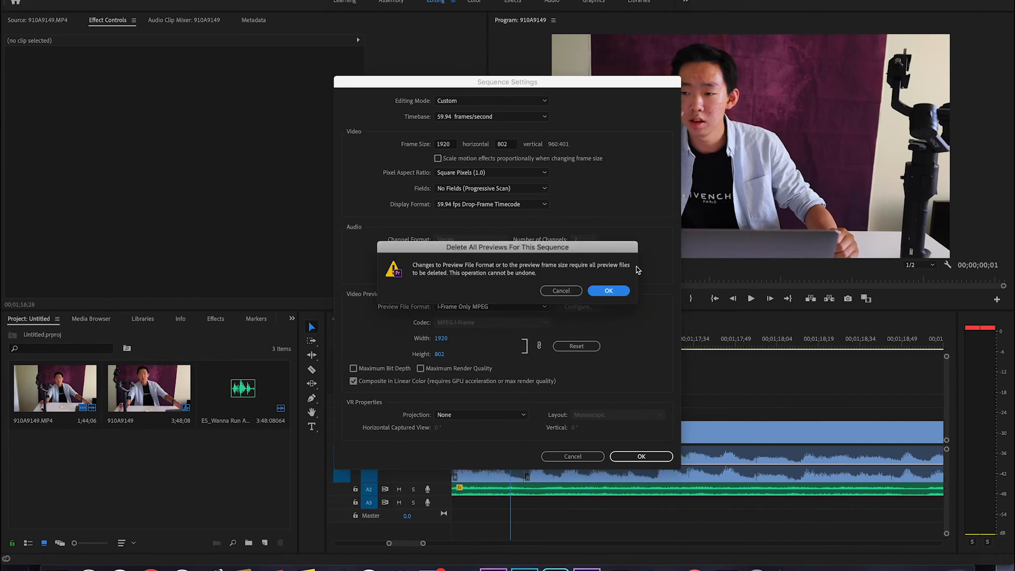
click(609, 290)
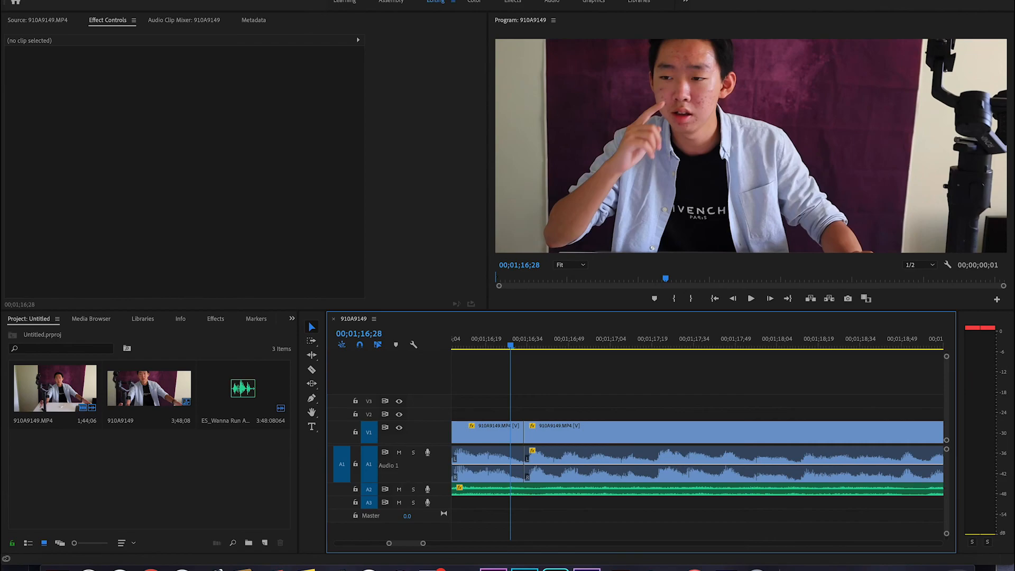
Step: Change the sequence's vertical frame size to 803, accept deleting the previews, and play the widescreen result to 00;01;16;52
click(167, 0)
click(182, 0)
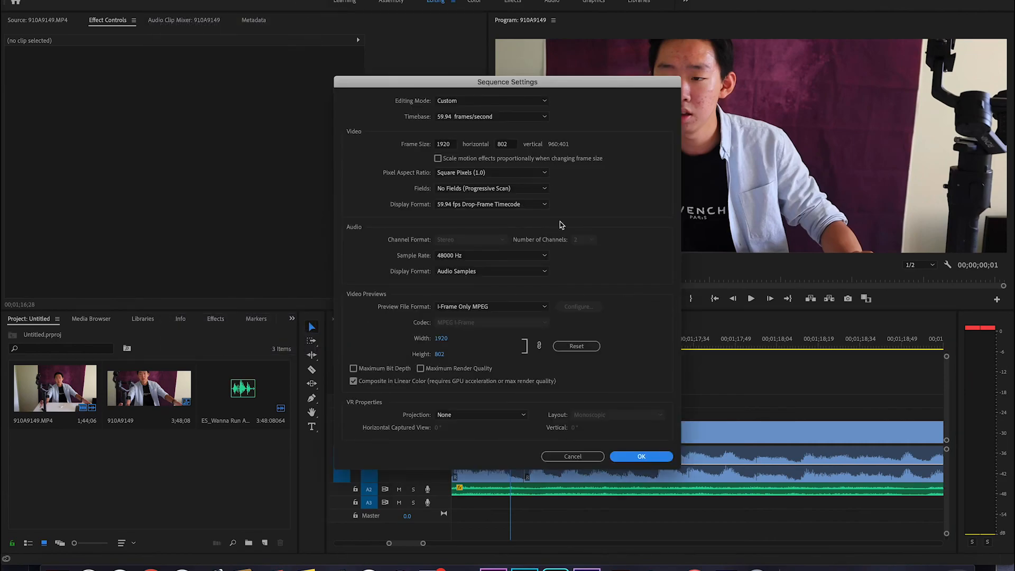
click(511, 147)
key(Return)
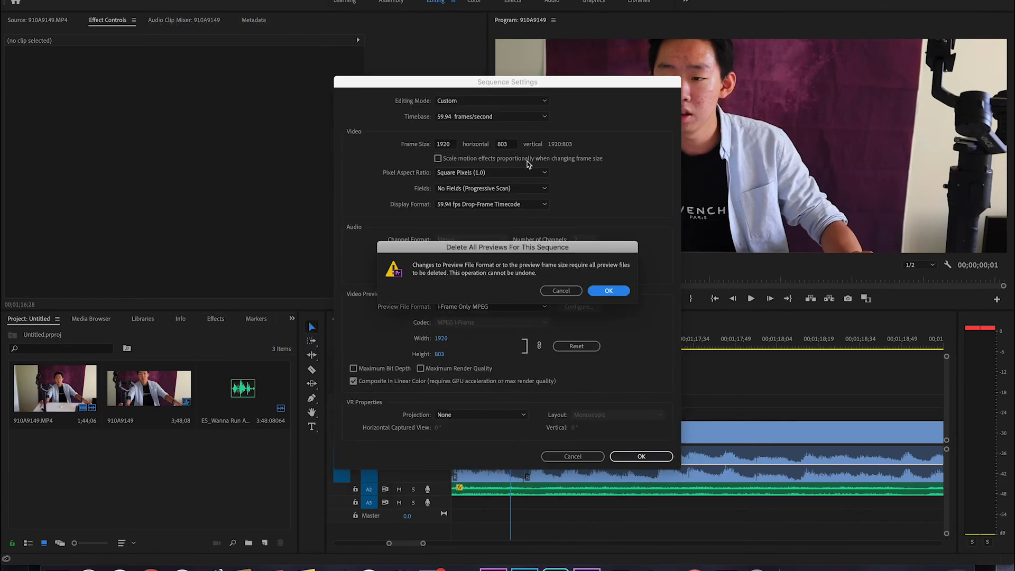
click(604, 291)
click(605, 177)
key(space)
key(space)
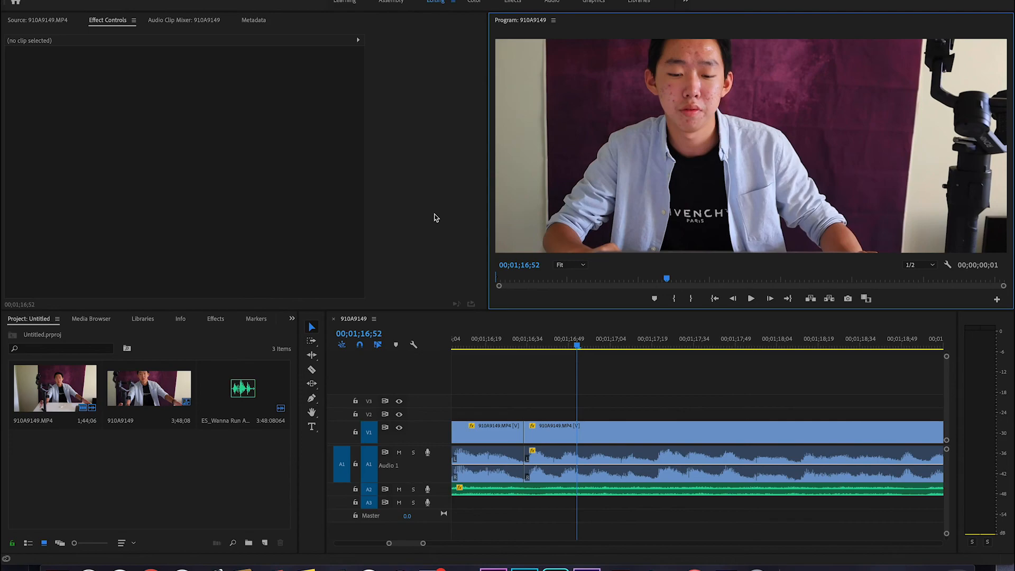
Step: Set the sequence's vertical frame size to 1080 in its settings and apply the change
click(165, 0)
click(192, 0)
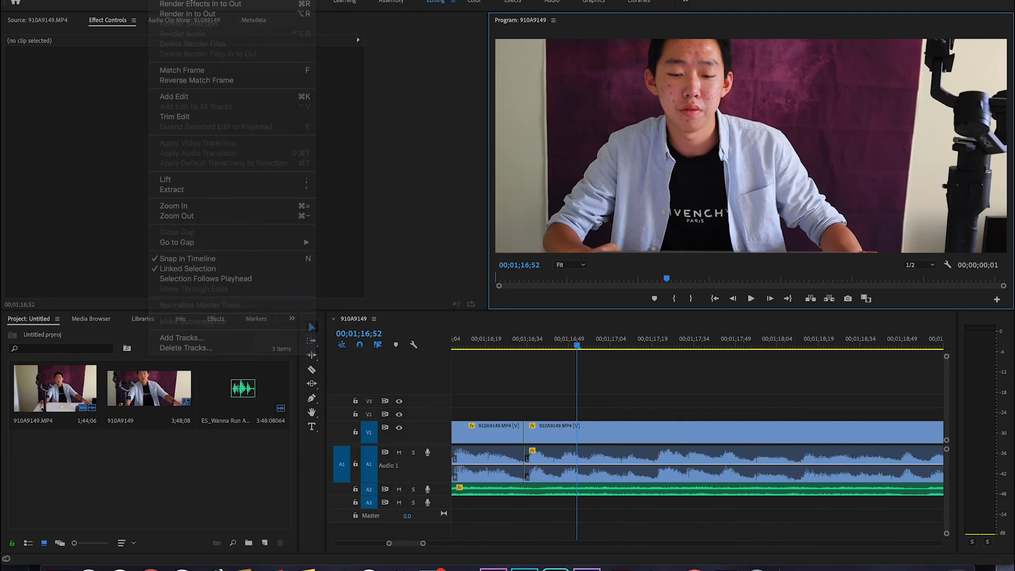
click(504, 144)
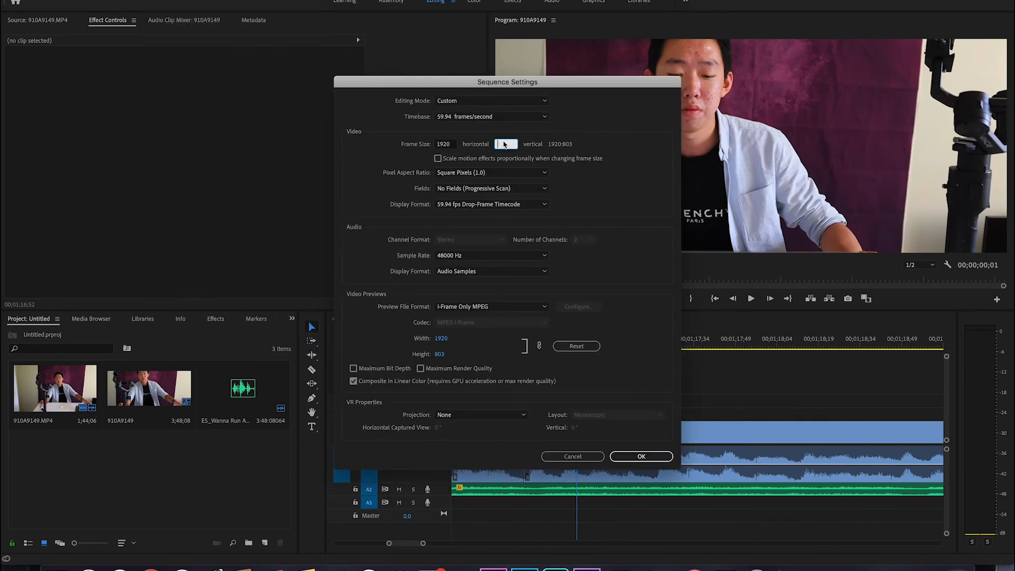
text(1080)
click(656, 456)
Step: Play to 00;01;20;11, cut out the quiet pause around that point with two razor cuts, and ripple delete the gap
key(space)
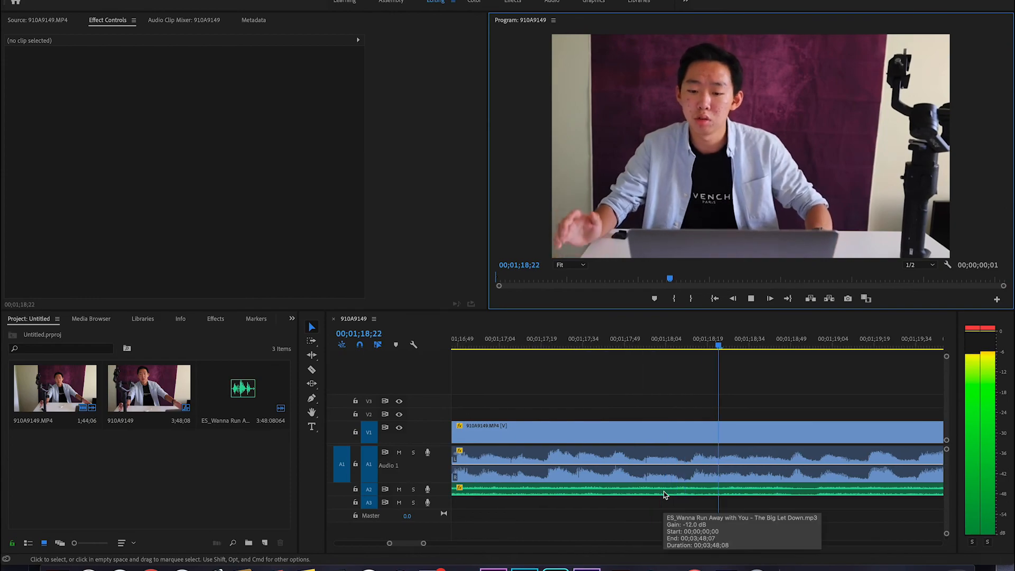
key(space)
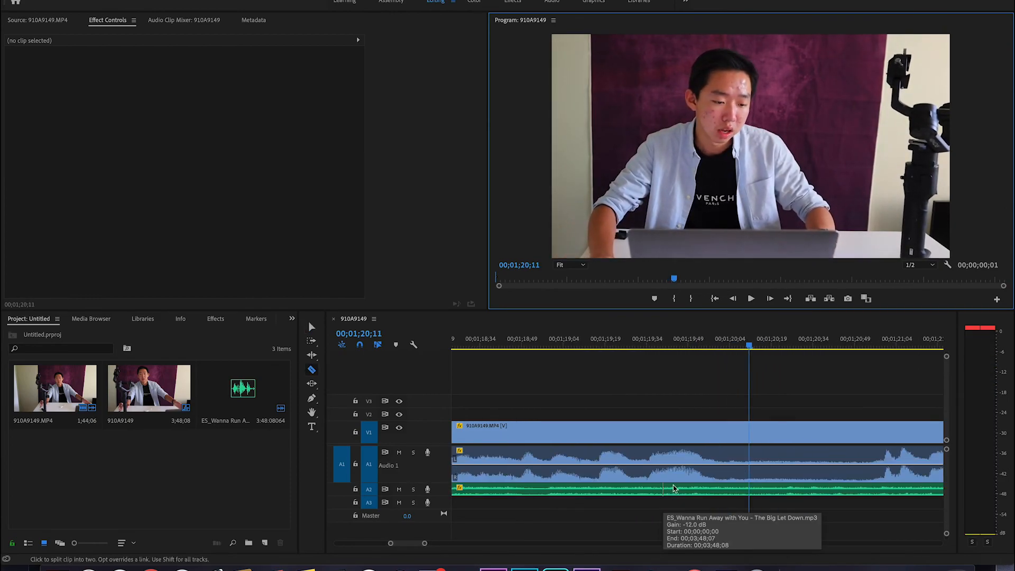
key(c)
click(721, 433)
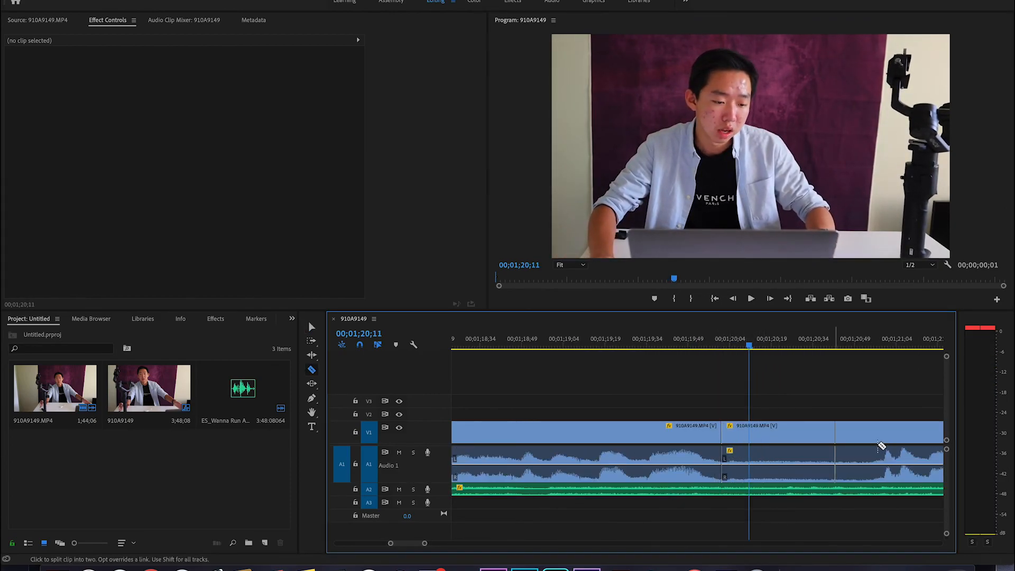
click(880, 437)
key(v)
click(866, 435)
key(Delete)
click(865, 440)
right_click(860, 440)
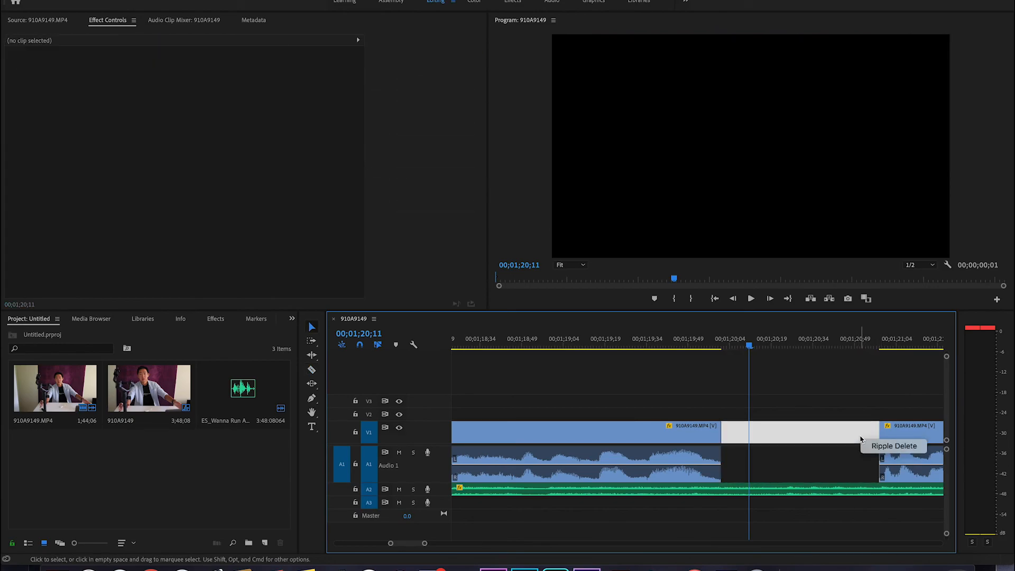
click(872, 446)
Step: Play on to 00;01;25;15, split the talking-head clip just before that point, and delete everything after the cut
scroll(872, 447, right, 8)
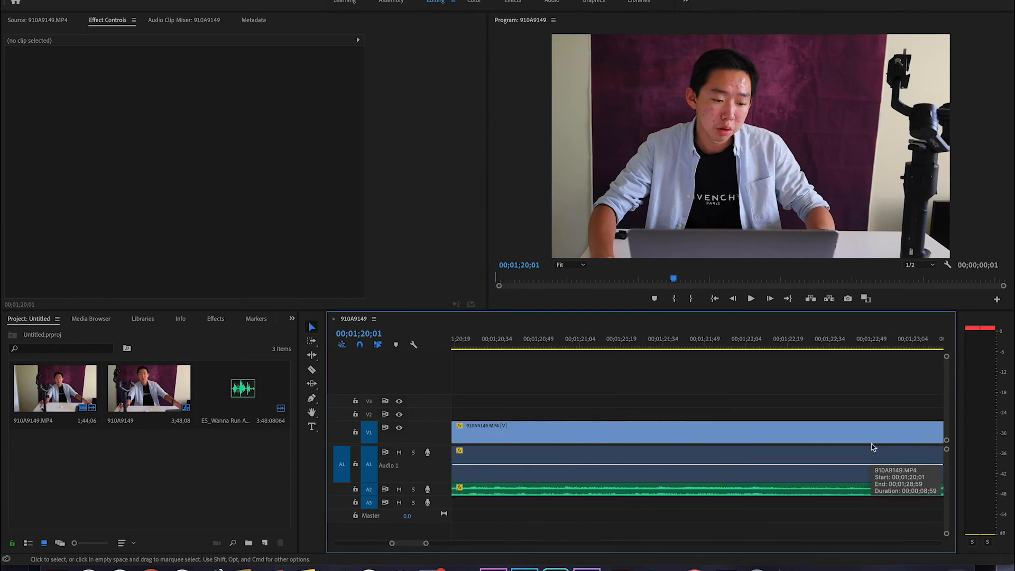
scroll(872, 447, left, 5)
key(space)
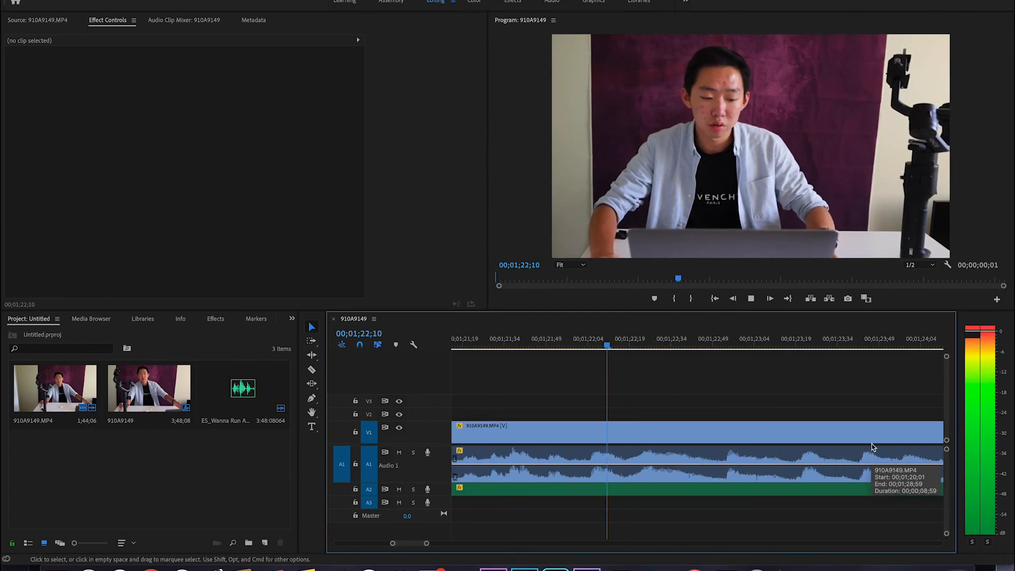
scroll(873, 447, left, 6)
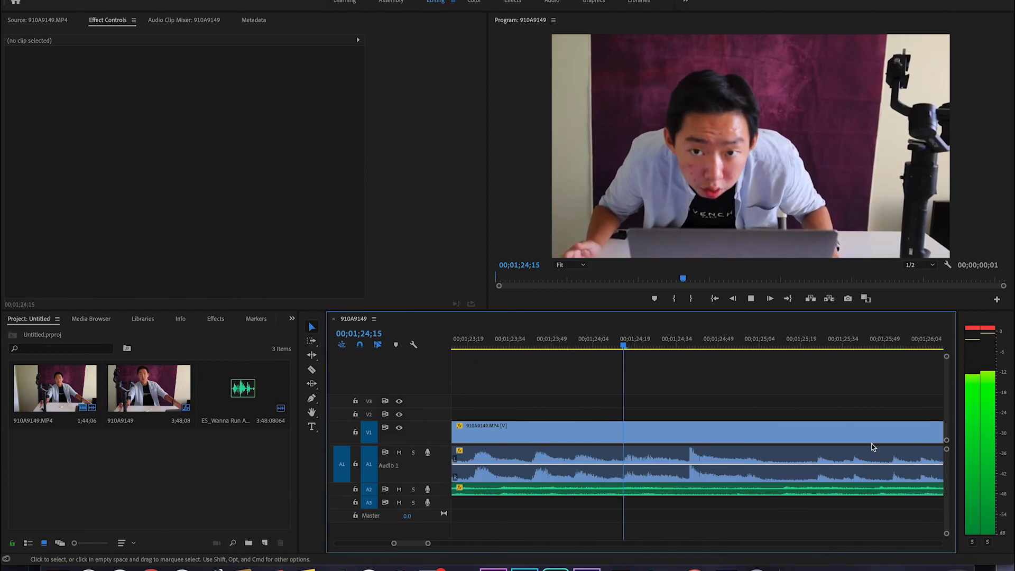
key(super+k)
key(space)
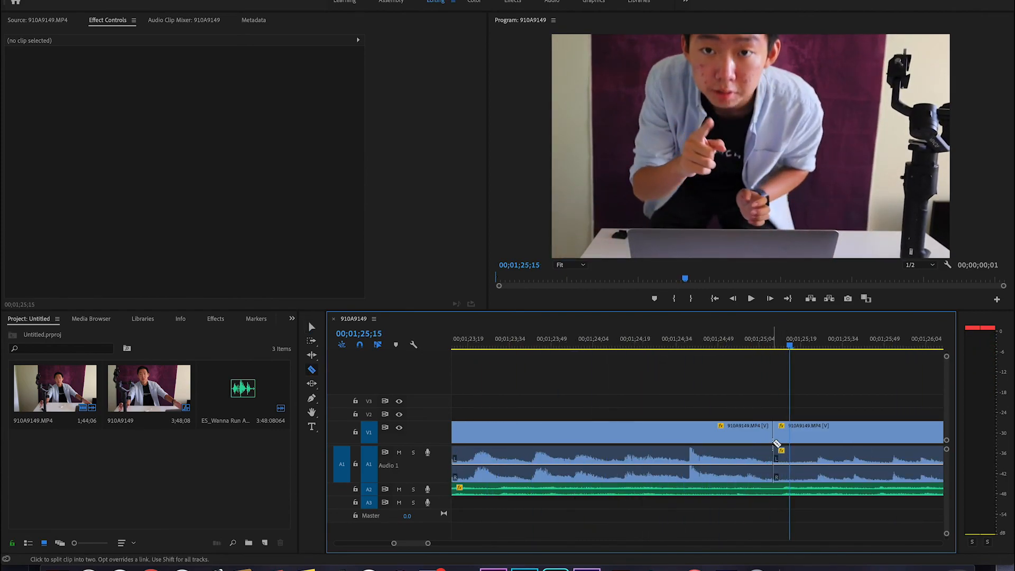
scroll(841, 455, right, 6)
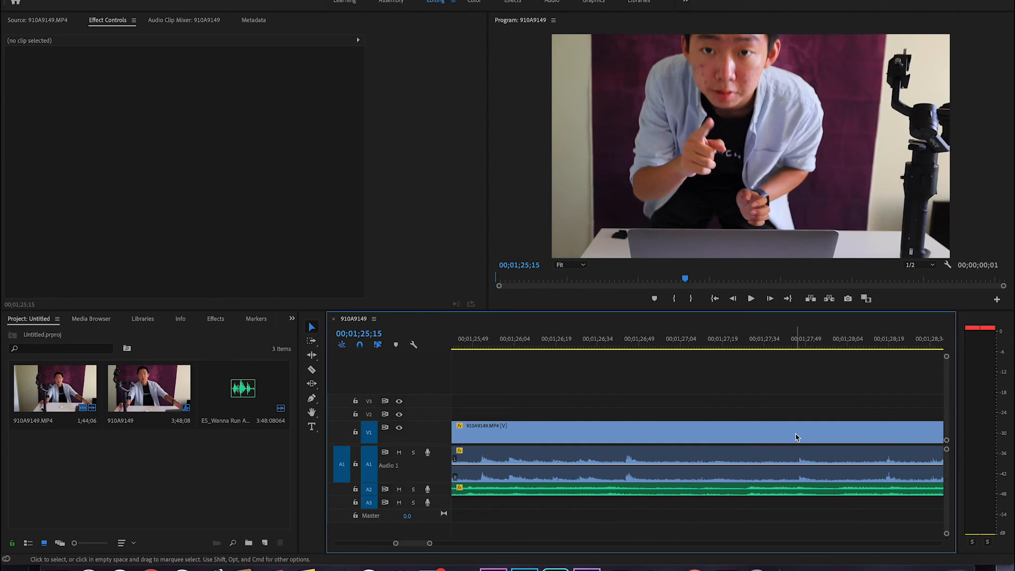
click(797, 437)
key(Delete)
Step: Return to the start of the sequence and play the opening up to 00;00;01;11
scroll(789, 438, down, 8)
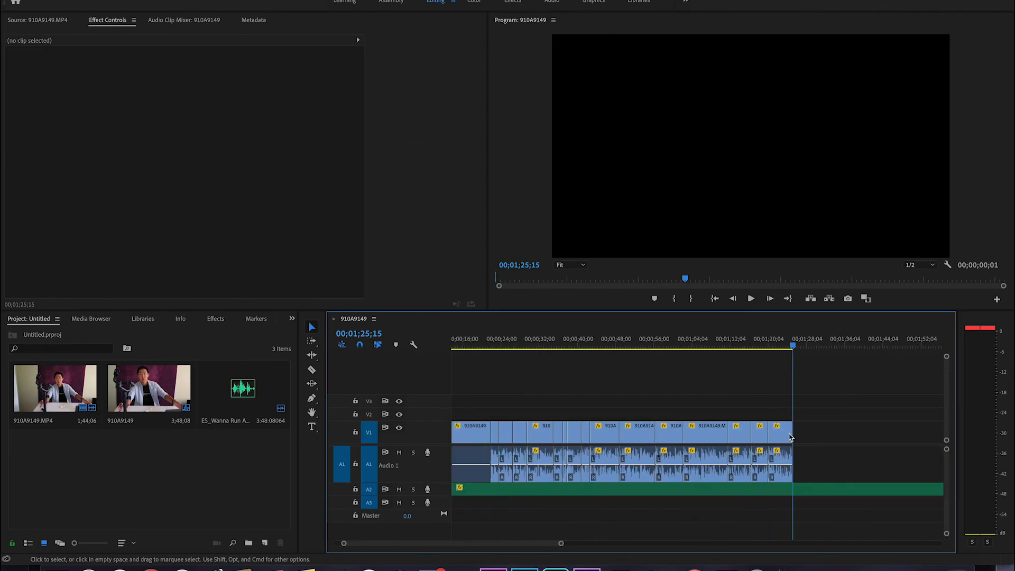
scroll(789, 438, left, 3)
scroll(789, 438, down, 5)
scroll(789, 437, up, 10)
scroll(789, 437, left, 15)
scroll(789, 437, down, 8)
scroll(789, 437, up, 5)
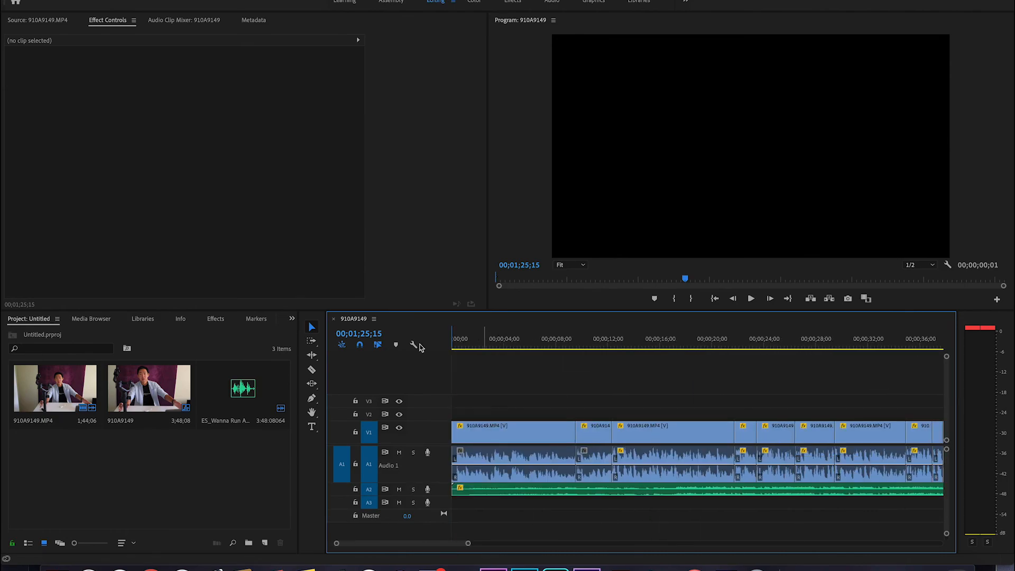
key(Home)
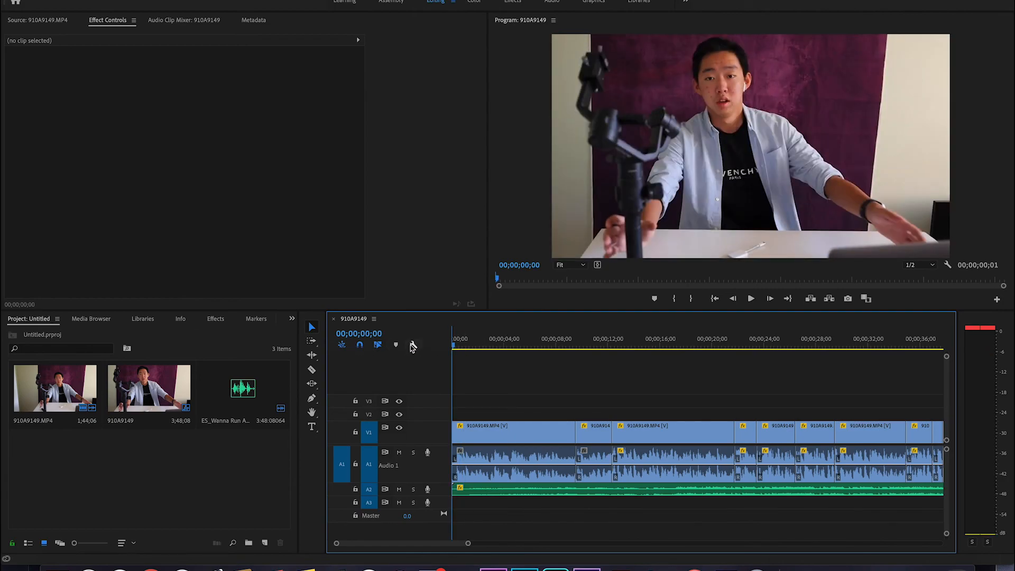
key(space)
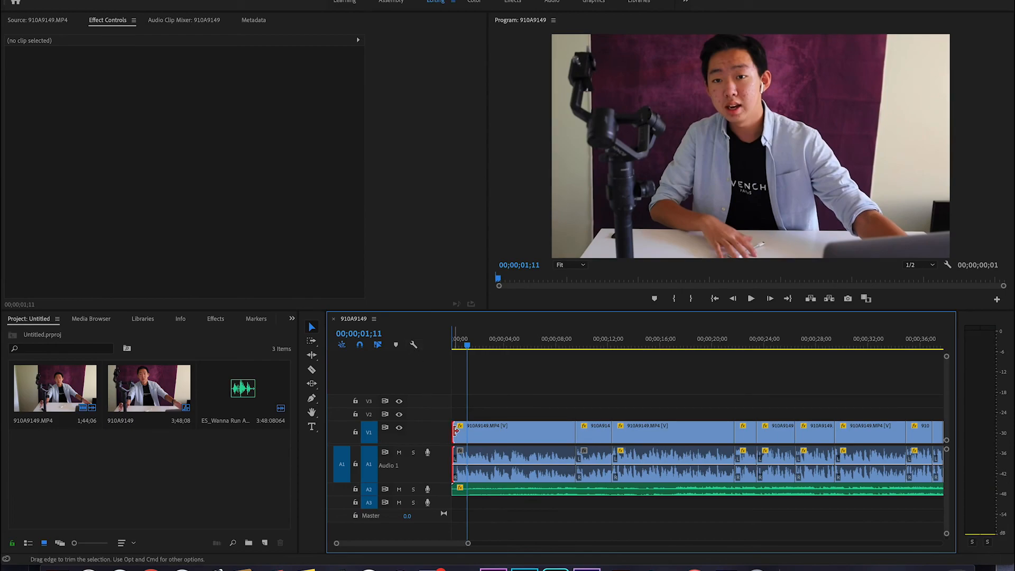
Step: Set the first talking-head clip's position to 780, 573
click(476, 431)
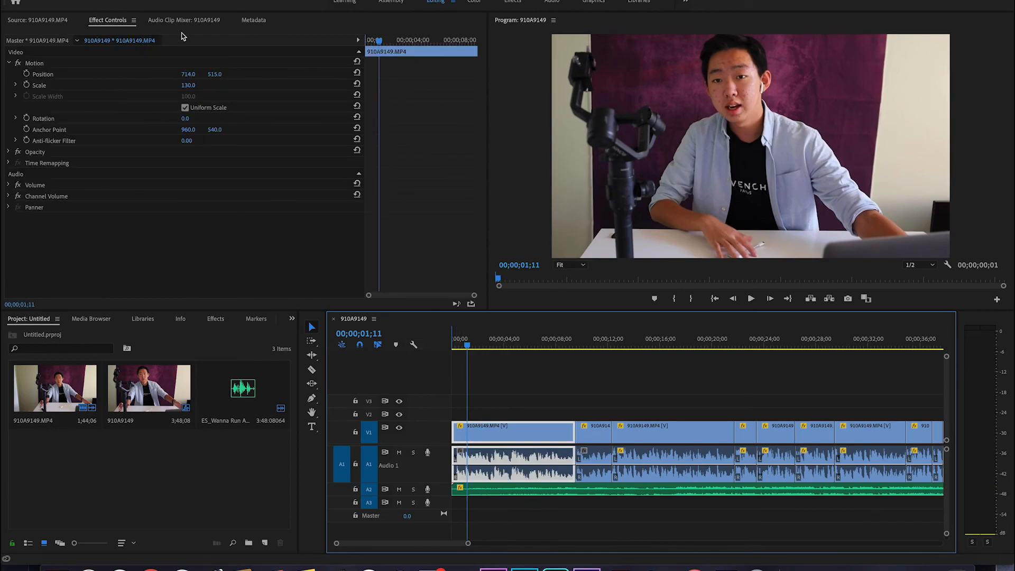
click(215, 77)
mouse_move(215, 76)
mouse_down()
mouse_move(246, 76)
mouse_move(194, 74)
mouse_move(224, 74)
mouse_up()
click(470, 353)
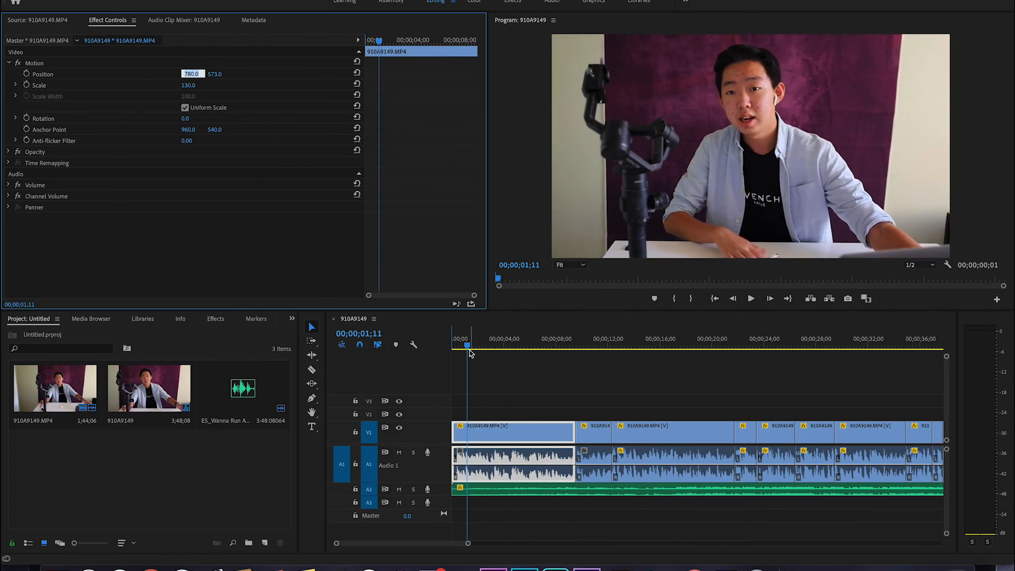
Step: Play the repositioned first clip through its cut into the second clip, stopping at 00;00;10;51
key(space)
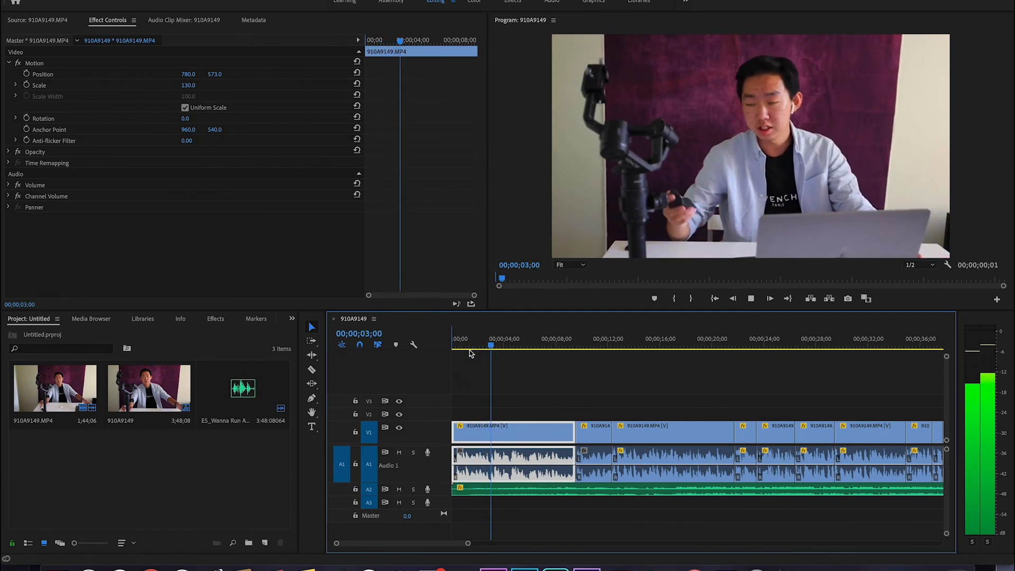
key(space)
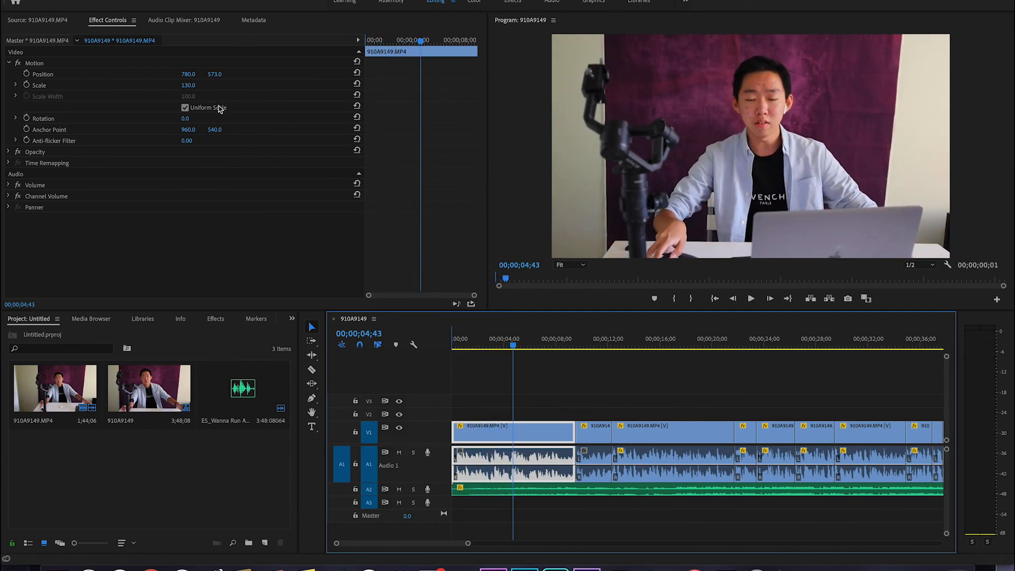
click(186, 84)
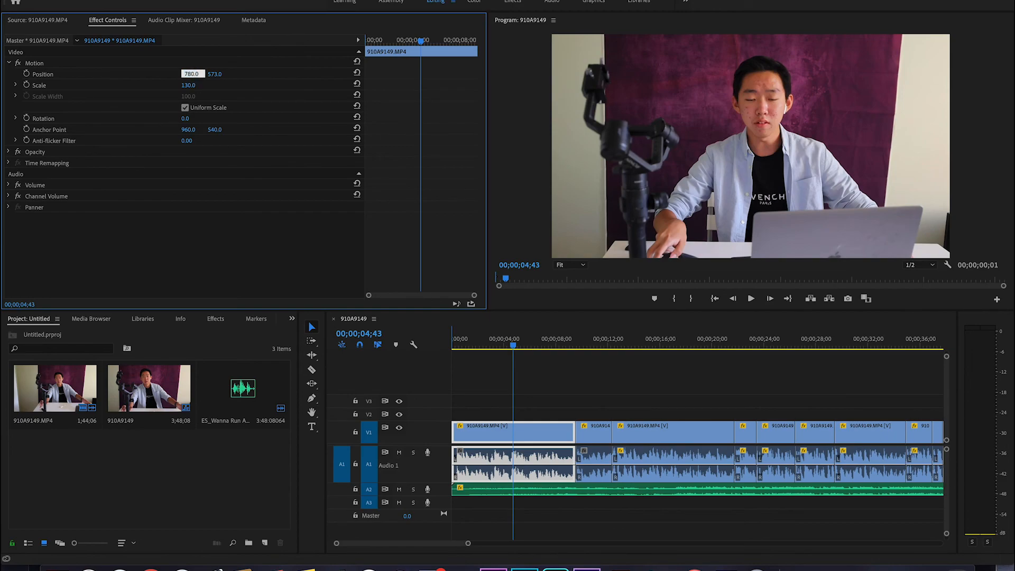
click(519, 398)
key(space)
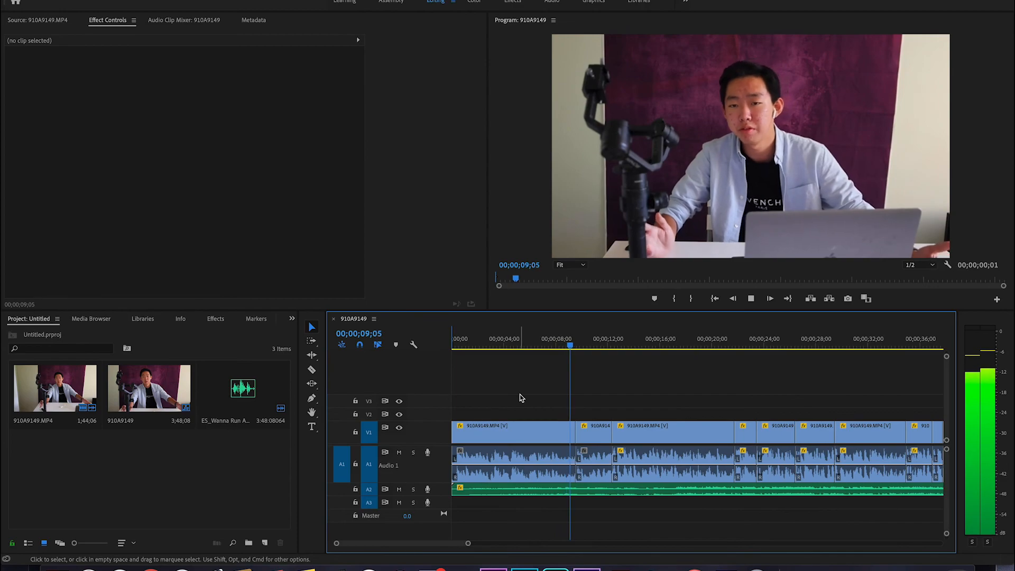
key(space)
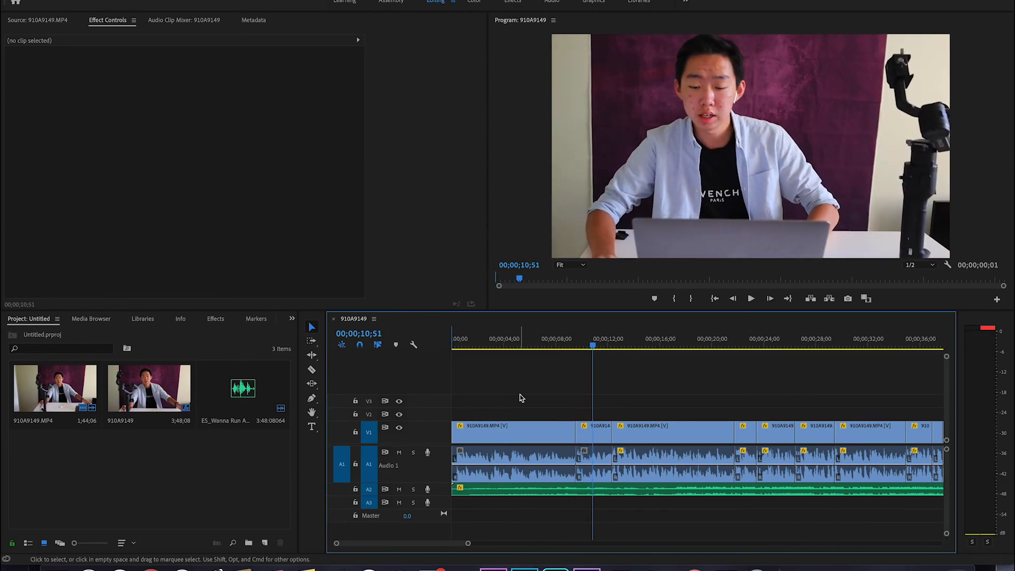
Step: Compare the framing and motion values of the first two clips, and play on to 00;00;13;04
click(596, 444)
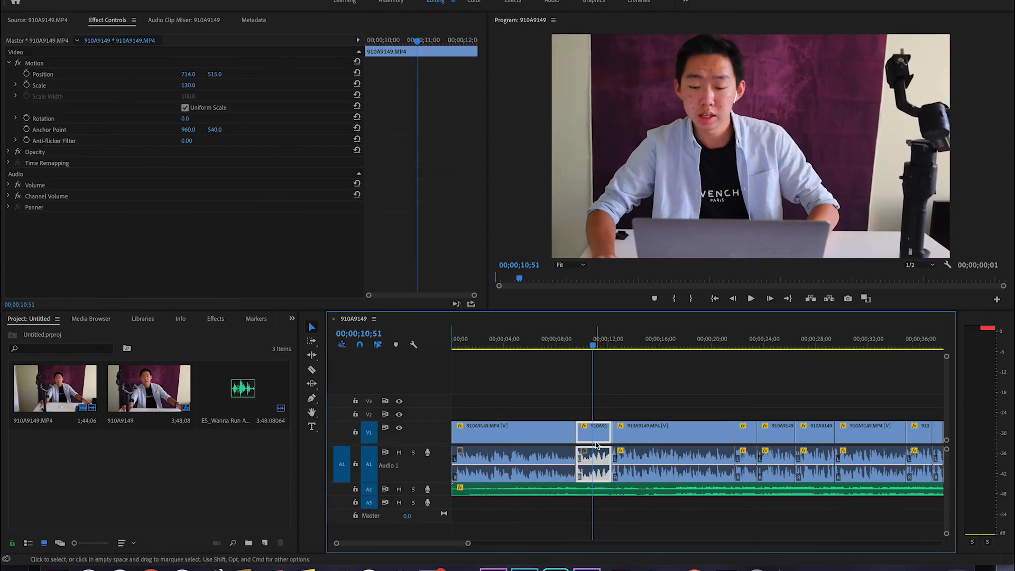
click(525, 434)
drag(595, 345, 534, 347)
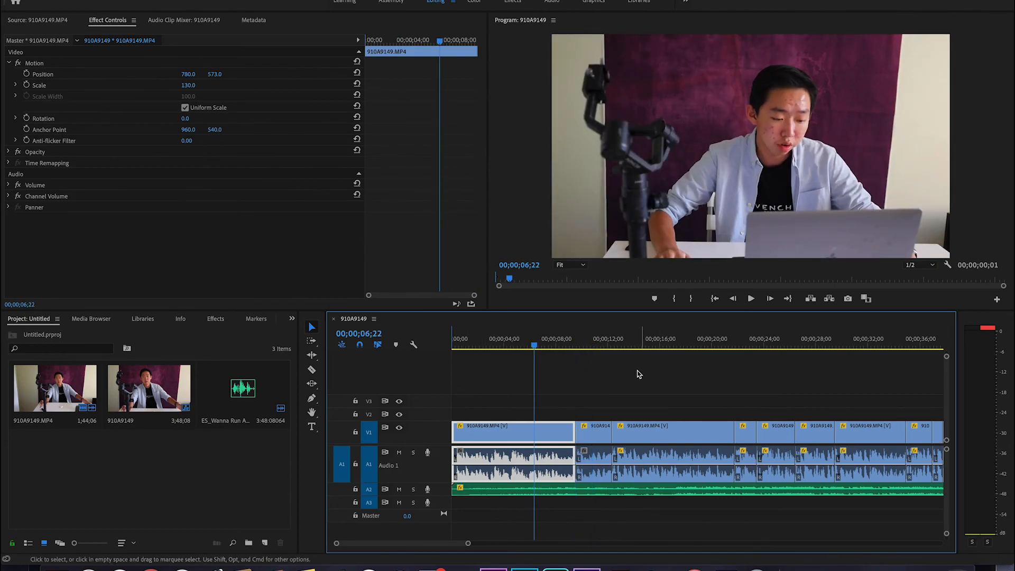
click(607, 345)
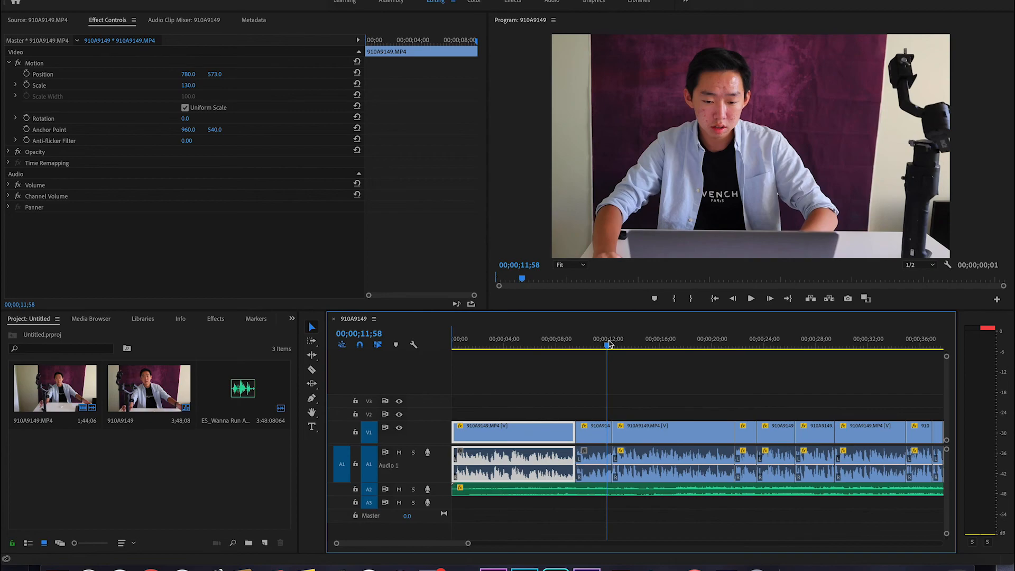
key(space)
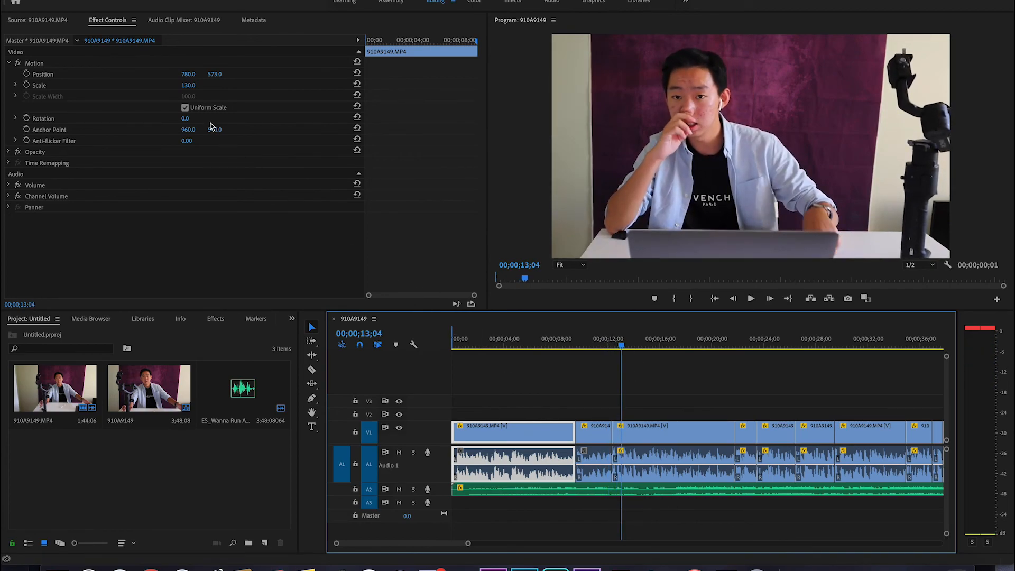
Step: Switch to the Color workspace, select the second talking-head clip, and place the playhead on it at 00;00;11;00
click(479, 5)
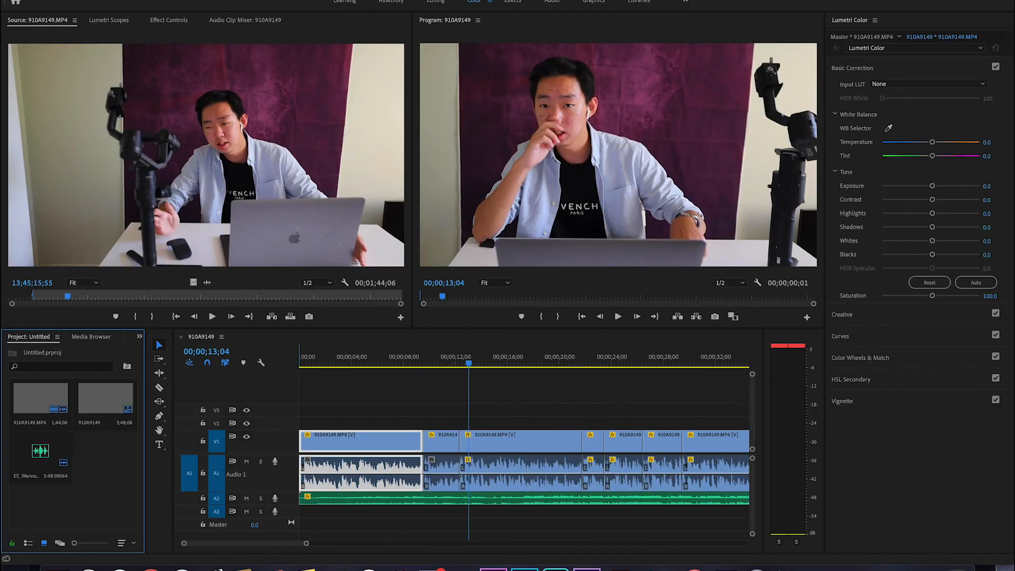
click(906, 84)
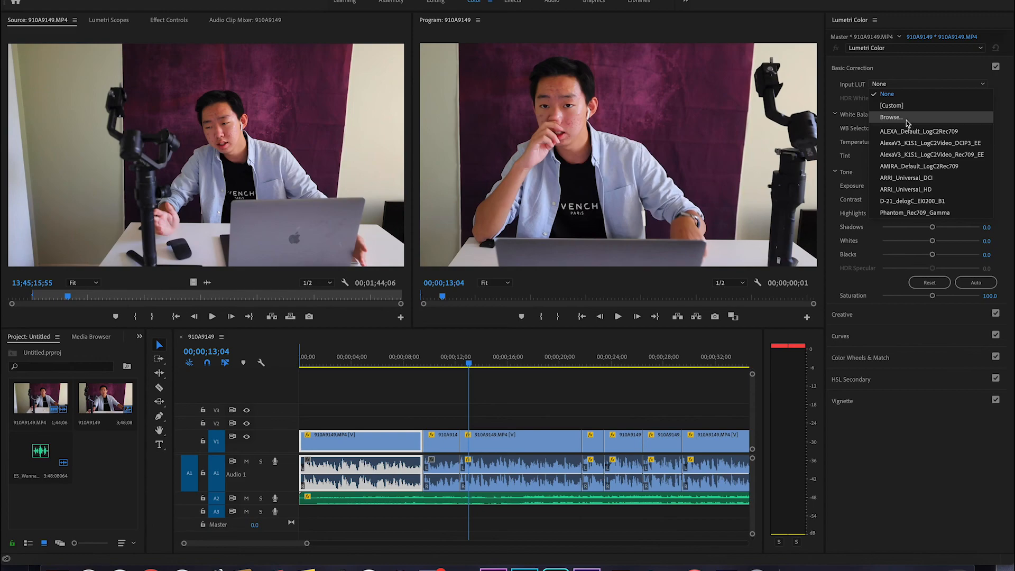
click(441, 443)
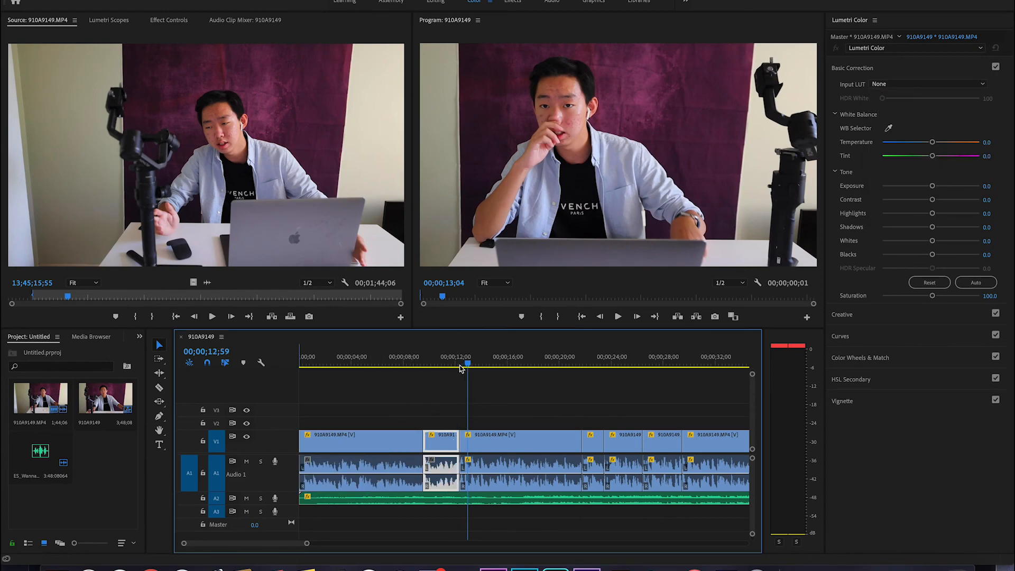
drag(463, 368, 442, 365)
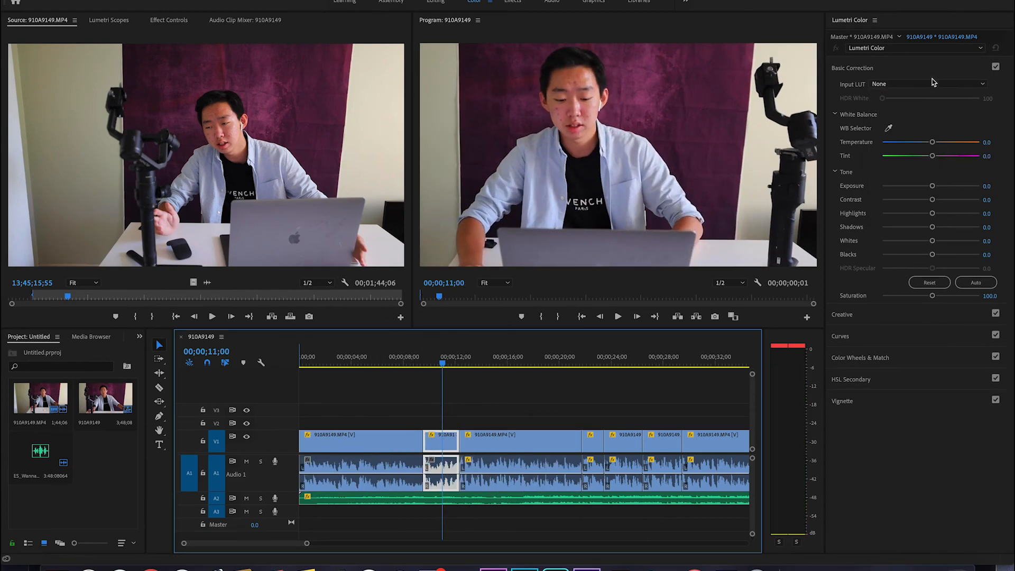
Step: Browse for a custom Input LUT for the second talking-head clip and look through the Documents folder for LUT files
click(902, 86)
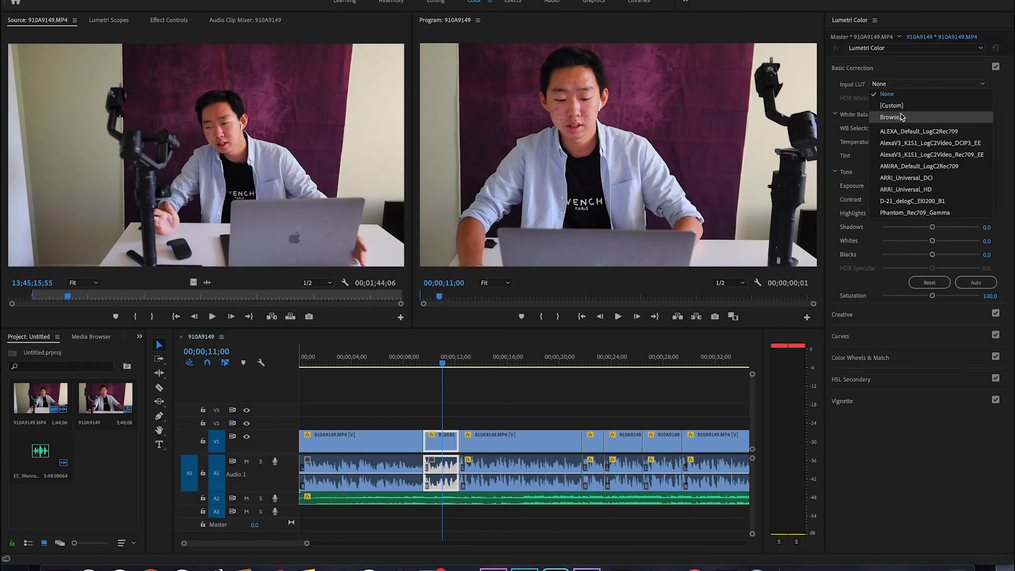
click(894, 116)
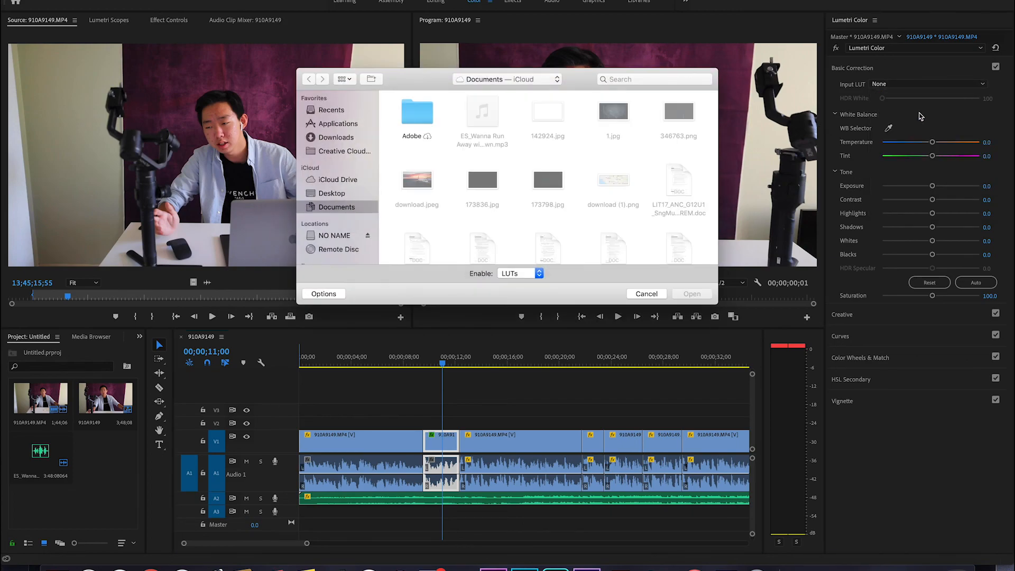
scroll(558, 201, down, 10)
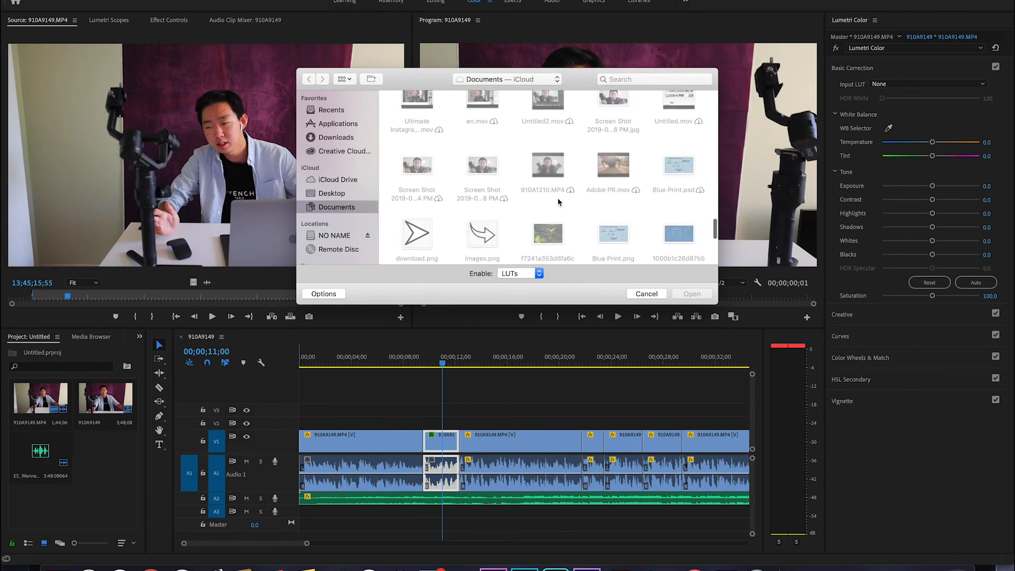
scroll(572, 128, up, 10)
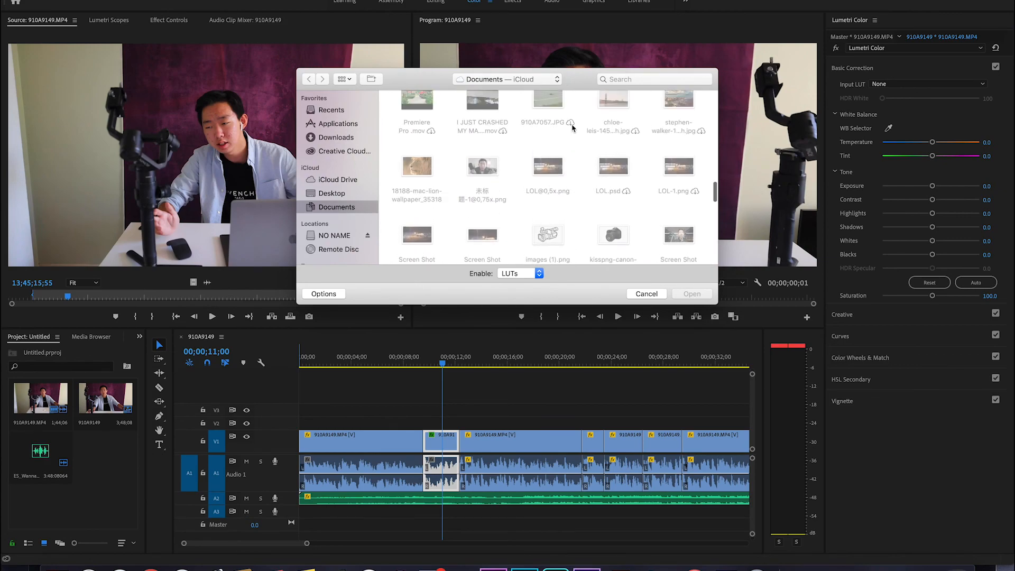
scroll(572, 128, up, 8)
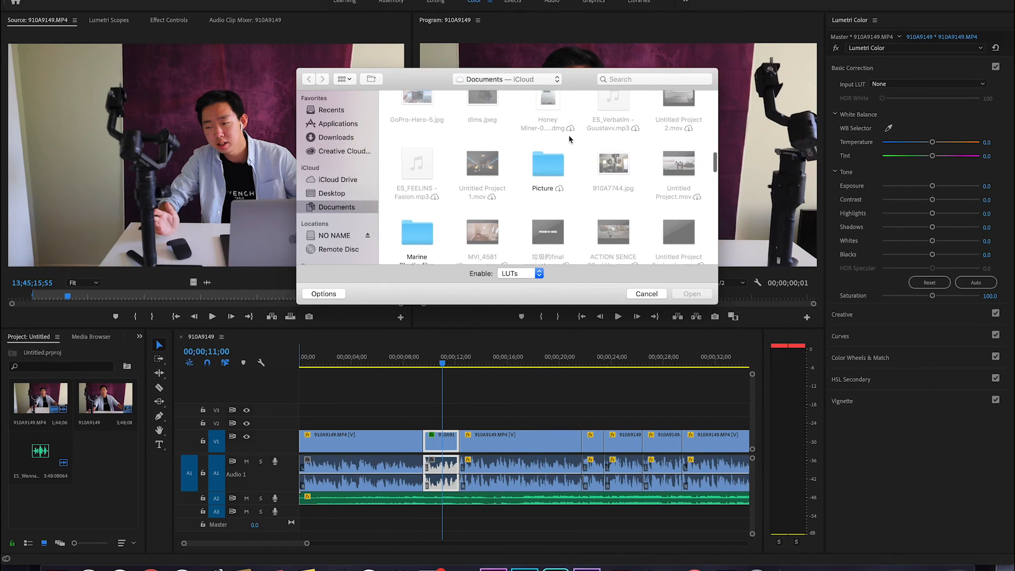
scroll(569, 139, down, 8)
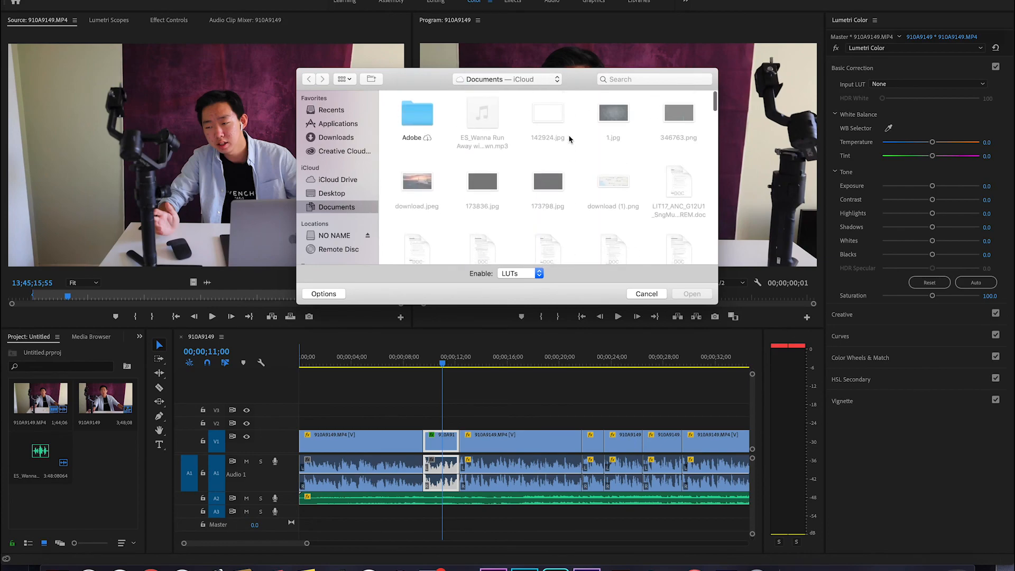
scroll(569, 139, down, 10)
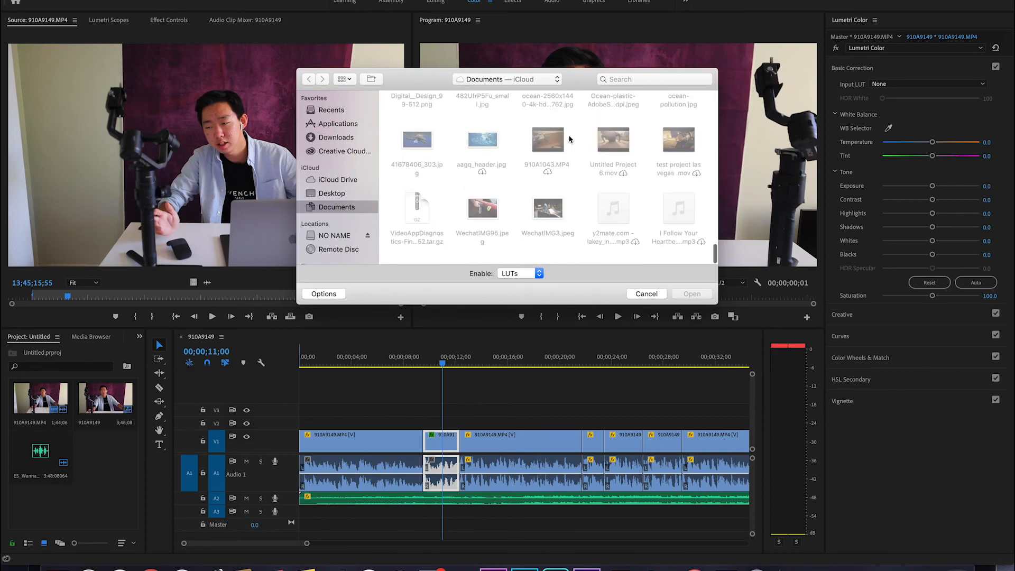
Step: Apply Cinema JetPack.cube from the Potato JetPack for EOS R standard-neutral folder in Downloads as the second clip's Input LUT
click(336, 137)
scroll(531, 198, down, 3)
scroll(535, 205, down, 15)
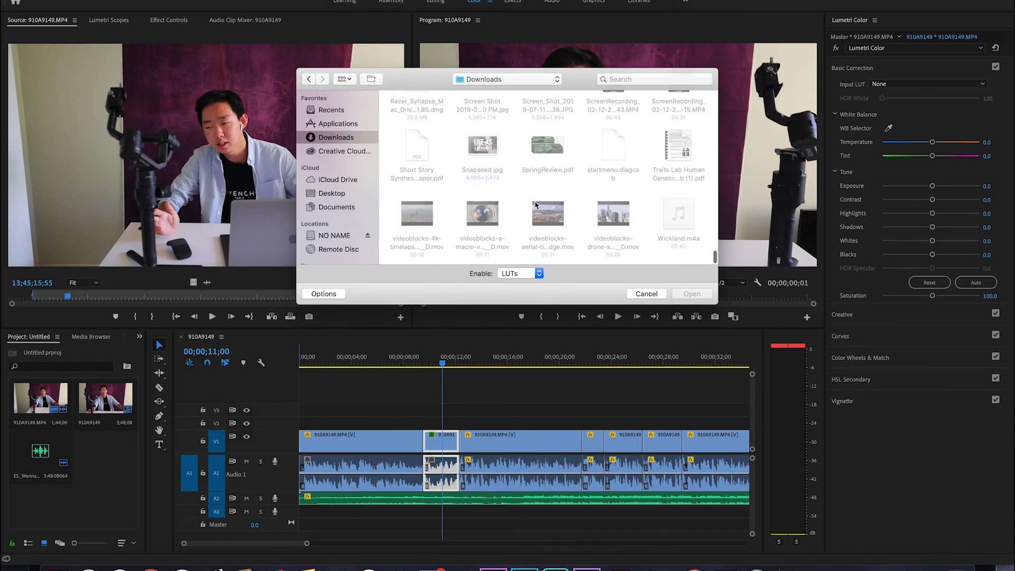
double_click(536, 205)
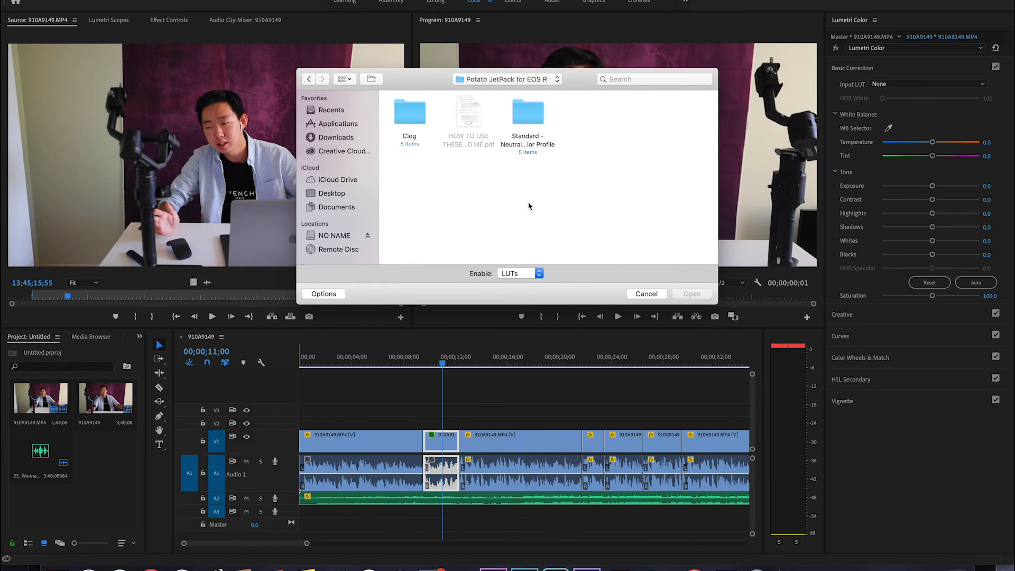
double_click(529, 123)
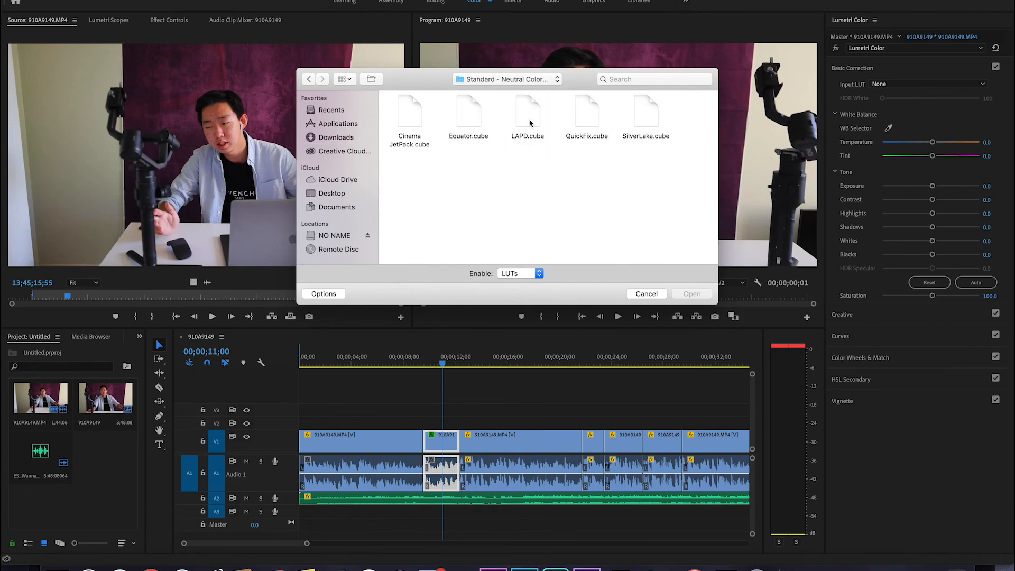
click(418, 111)
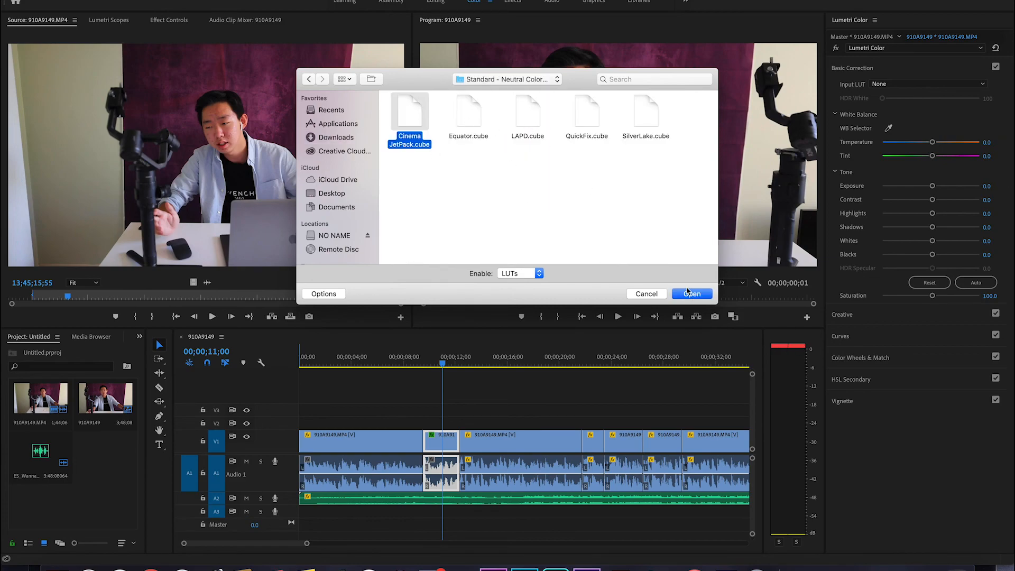
click(689, 294)
mouse_move(442, 363)
mouse_down()
mouse_move(414, 365)
mouse_move(469, 365)
mouse_move(441, 369)
mouse_up()
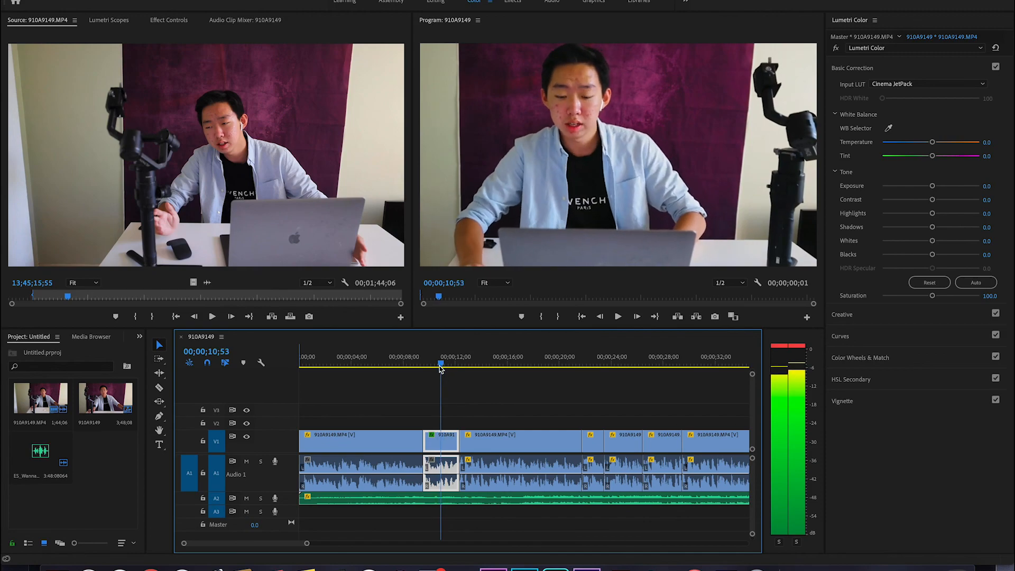
Step: Load the Cinema JetPack LUT on the second talking-head clip once more
click(885, 83)
click(892, 113)
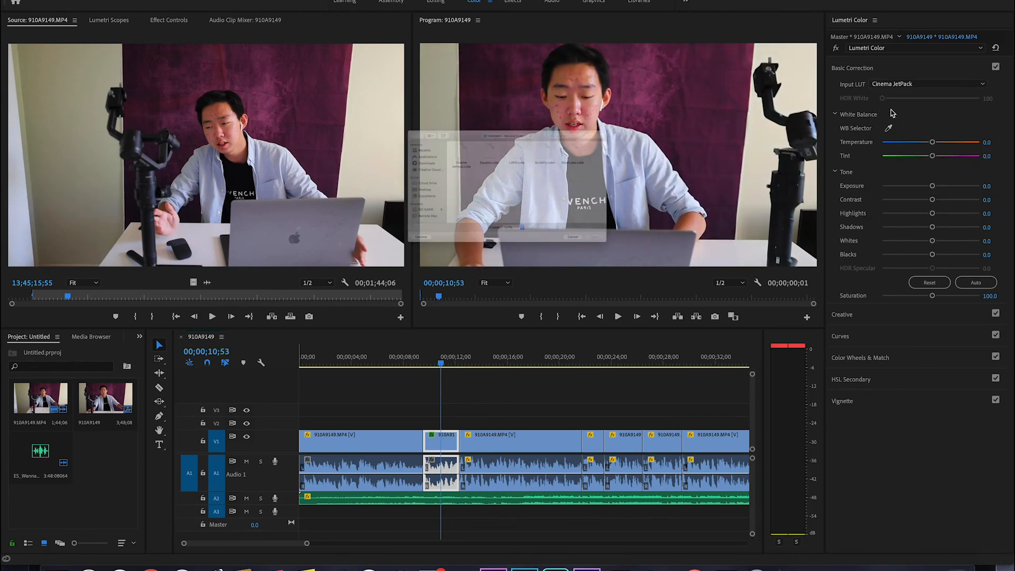
click(410, 114)
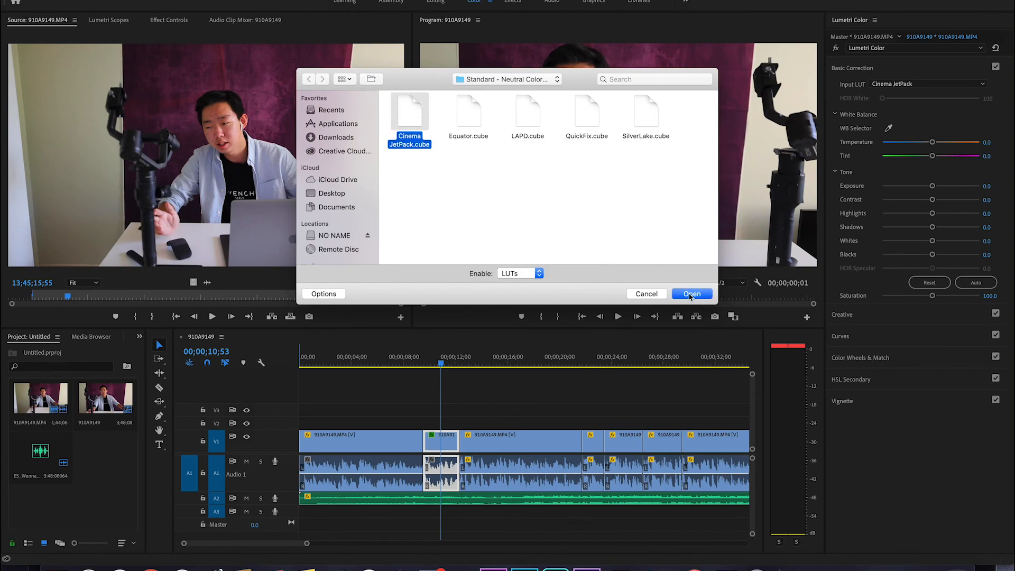
click(692, 293)
Step: Select the first talking-head clip and apply Cinema JetPack.cube as its Input LUT
click(380, 361)
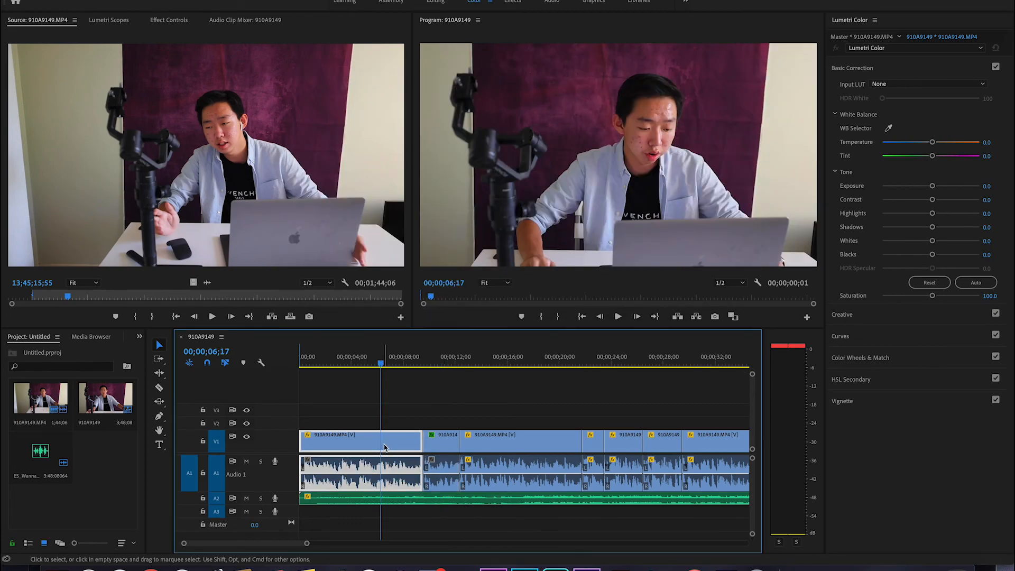
click(888, 84)
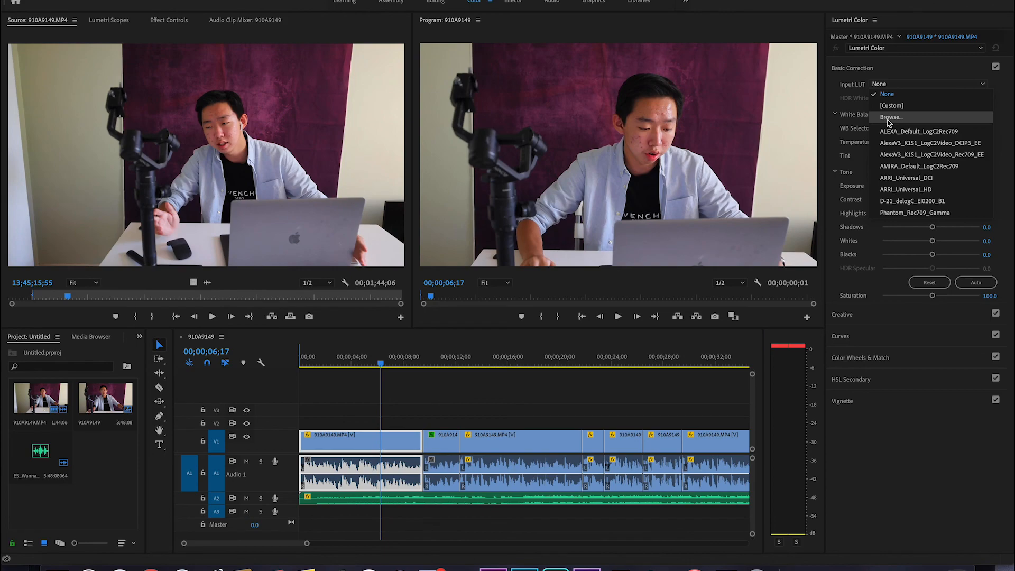
click(889, 118)
click(410, 119)
click(692, 294)
Step: Preview the two graded clips across their cut, stop at 00;00;08;24, and return to the Editing workspace
click(351, 363)
key(space)
click(433, 363)
drag(434, 373, 409, 373)
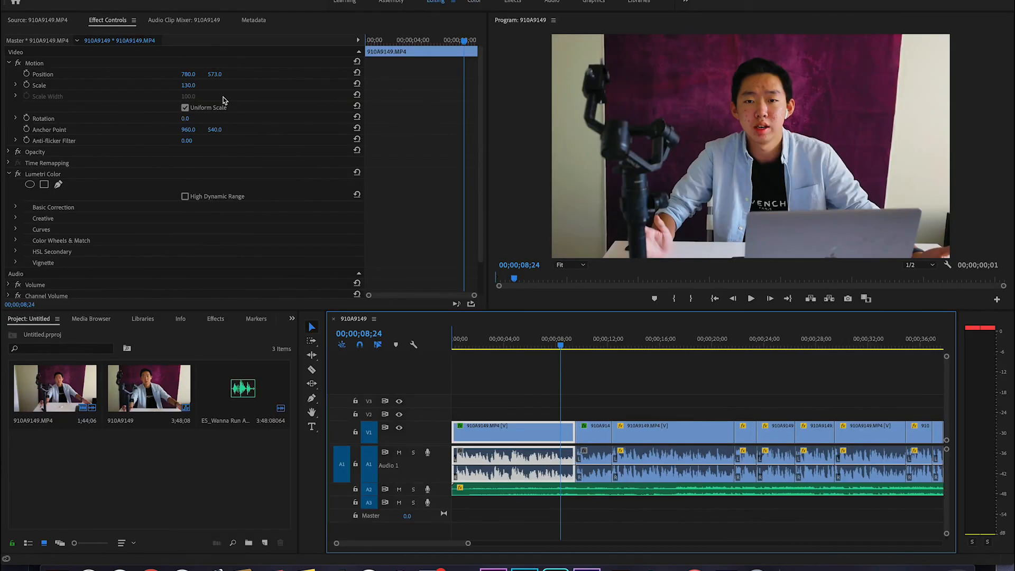
Step: Reposition the first talking-head clip to 665.2, 626.6 with its anchor point at 885.6, 583.1
click(188, 76)
click(197, 90)
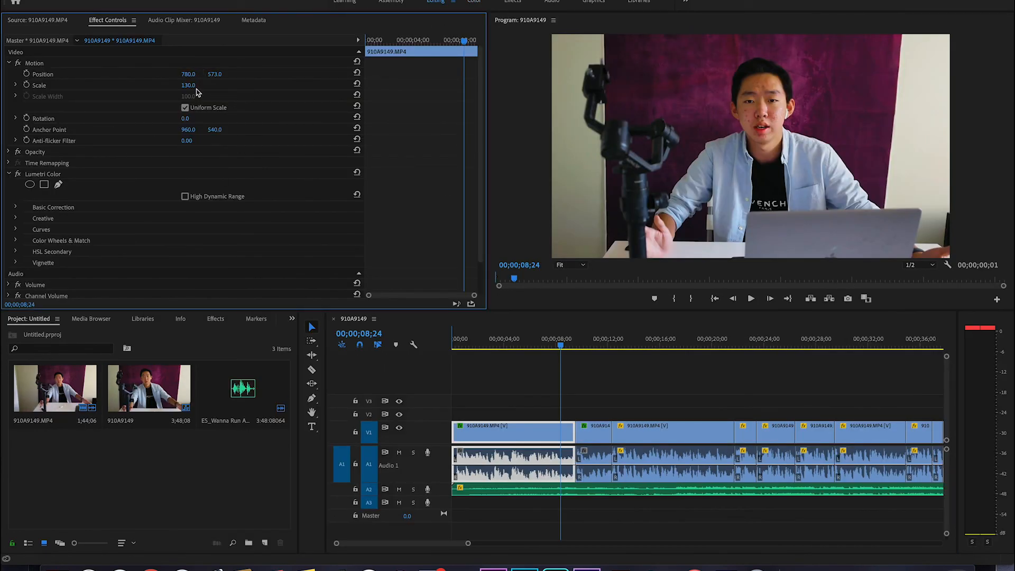
click(193, 73)
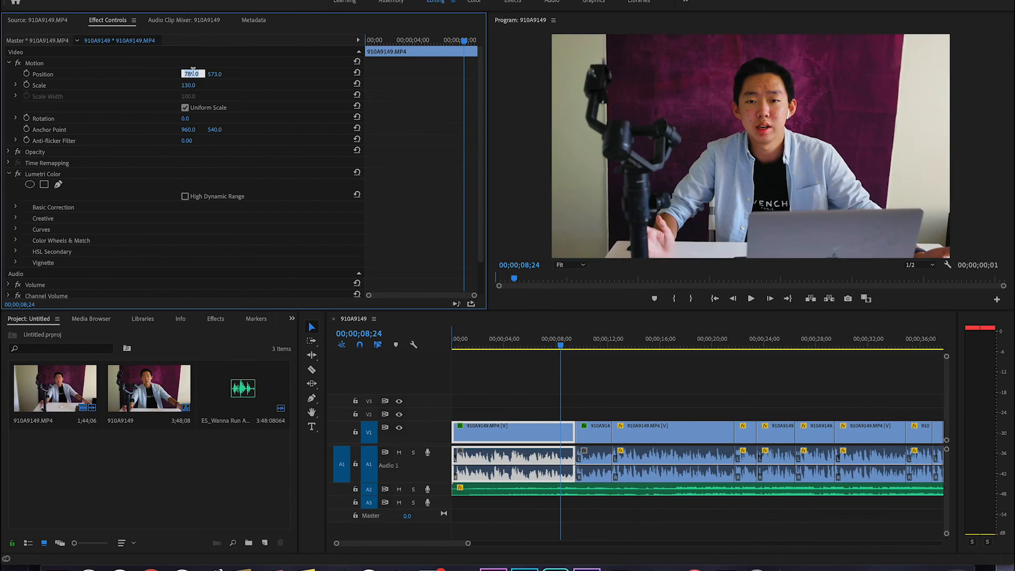
text(789)
click(161, 74)
click(193, 73)
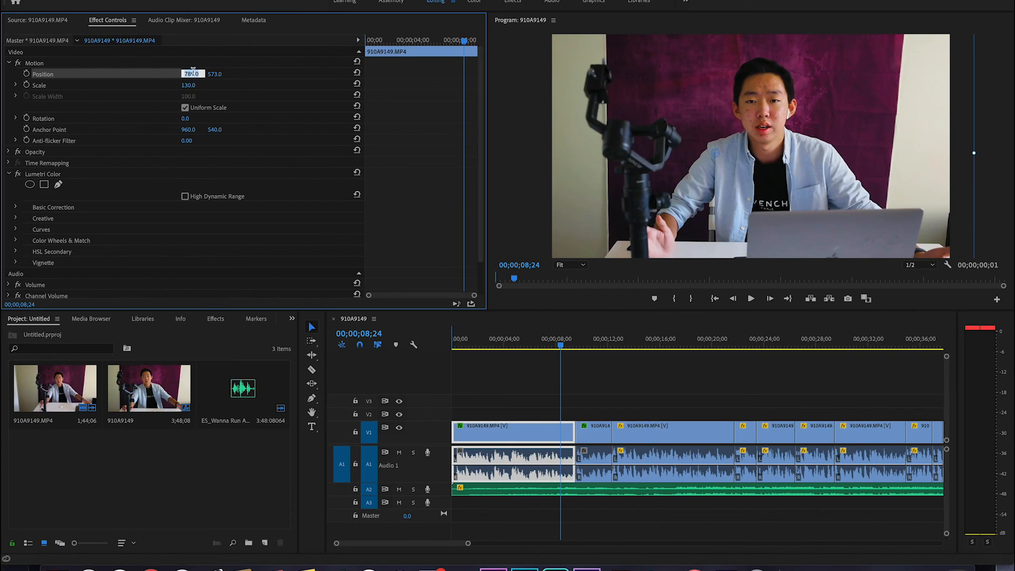
drag(724, 152, 700, 166)
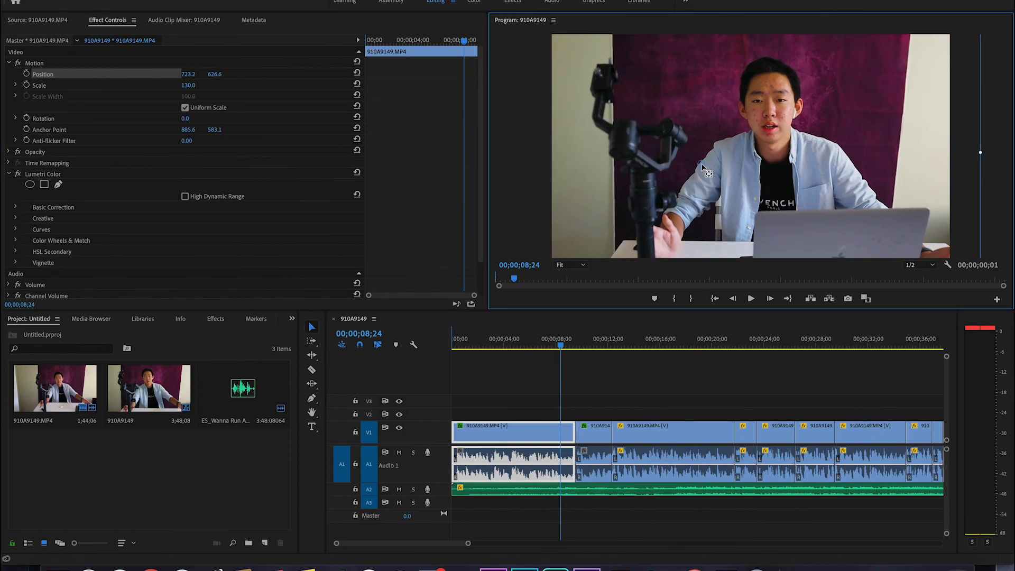
mouse_move(188, 77)
mouse_down()
mouse_move(147, 77)
mouse_move(199, 73)
mouse_move(189, 72)
mouse_up()
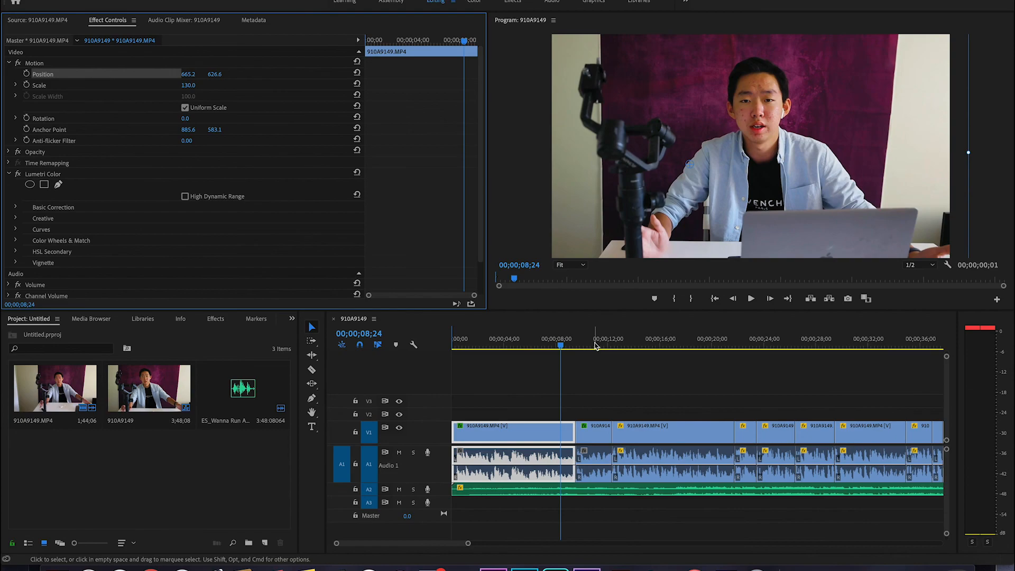
Step: Check the framing of the first two clips around their cut and scrub on to 00;00;20;27
click(594, 346)
key(space)
key(space)
click(553, 345)
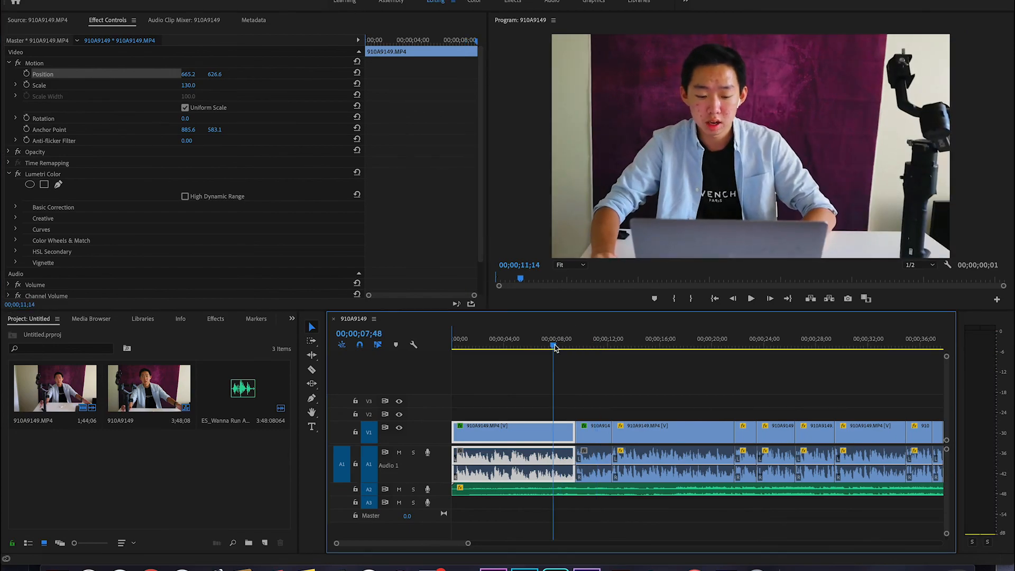
click(586, 355)
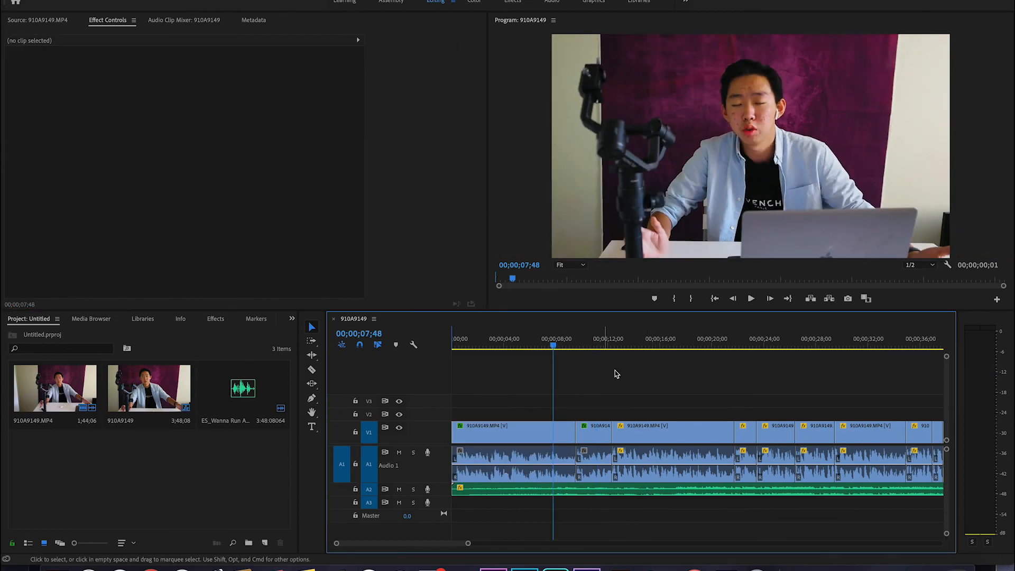
drag(586, 346, 719, 341)
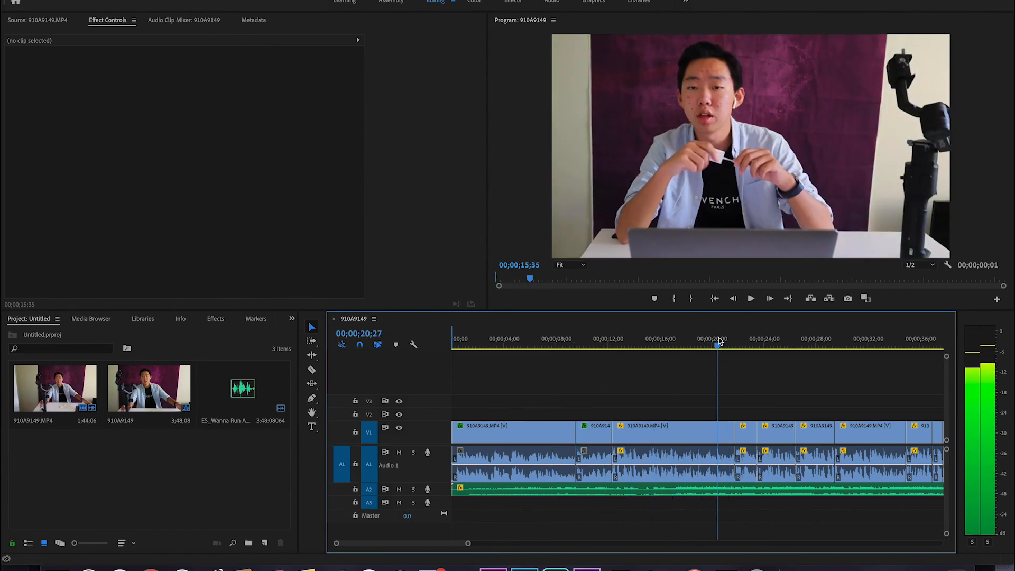
Step: Play the second clip into the third and compare the effect settings of both, stopping at 00;00;14;44
click(590, 344)
key(space)
click(598, 438)
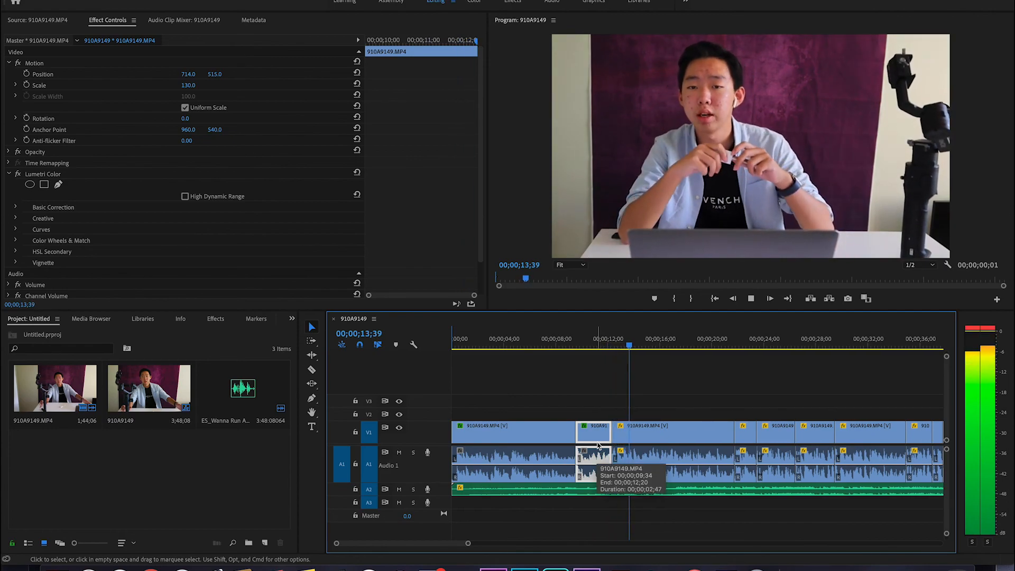
key(space)
mouse_move(630, 343)
mouse_down()
mouse_move(584, 345)
mouse_move(644, 345)
mouse_up()
click(676, 454)
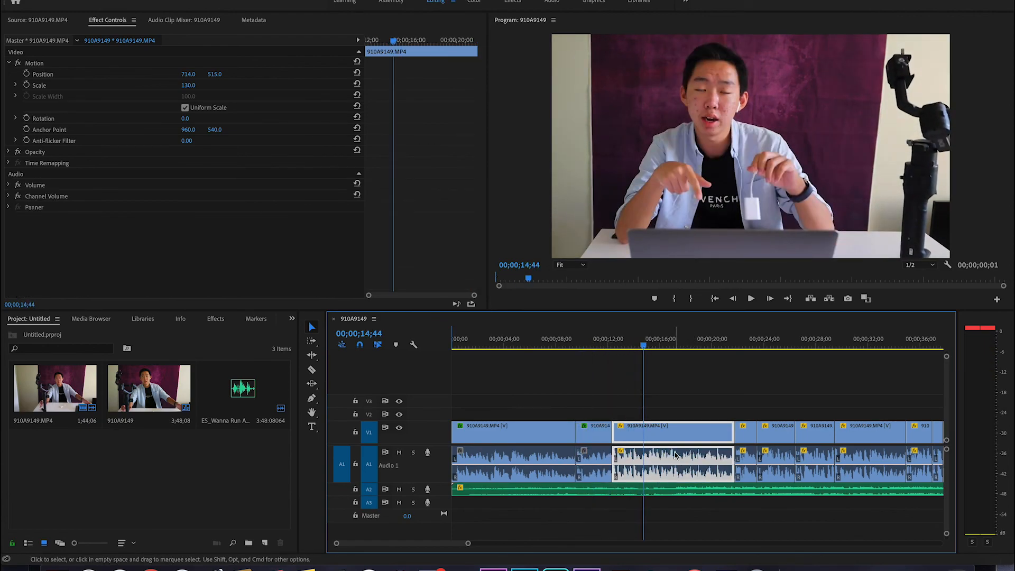
Step: Select all the talking-head clips in the sequence, and clear the selection
key(minus)
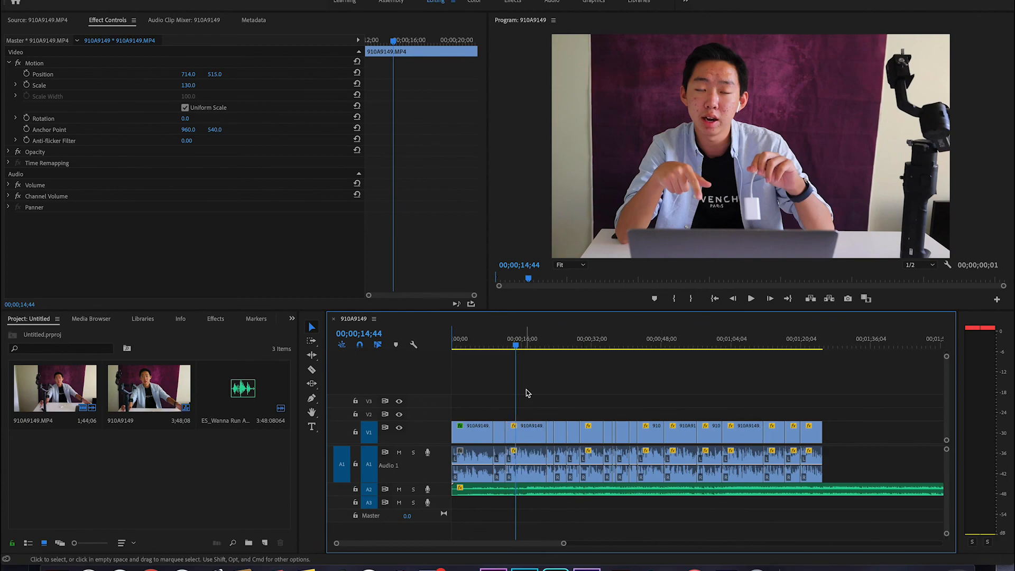
click(625, 454)
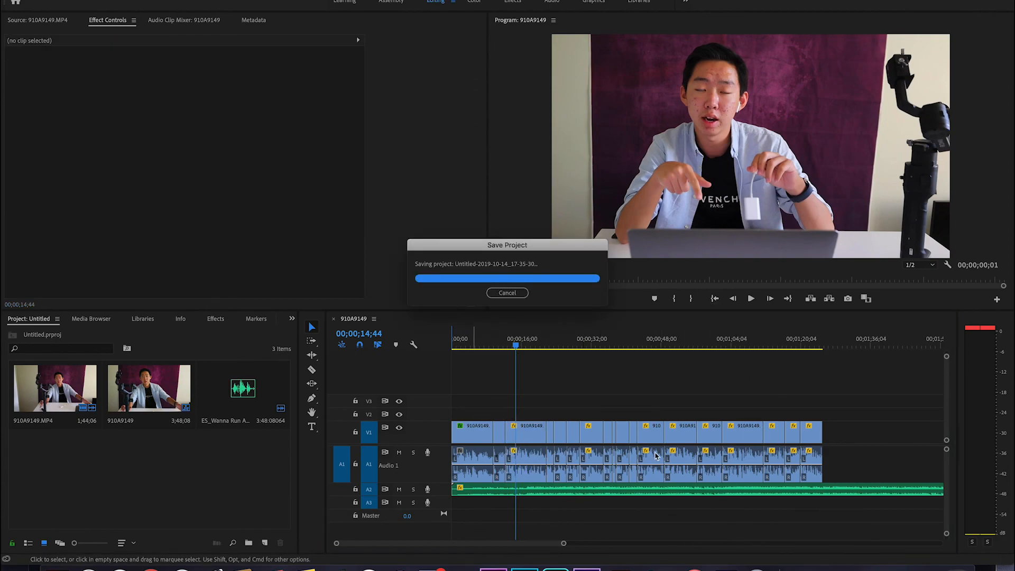
drag(467, 391, 858, 458)
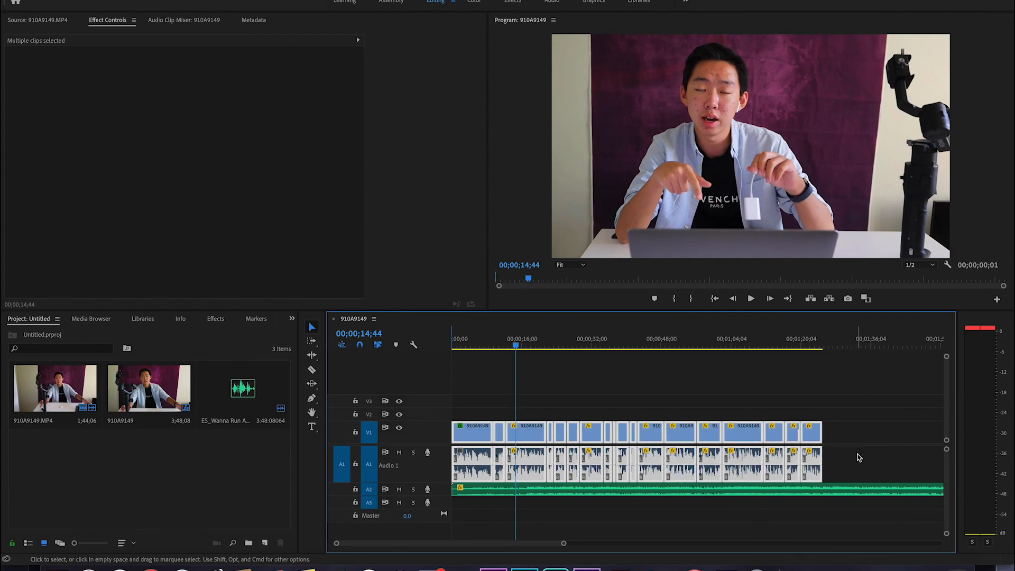
click(857, 458)
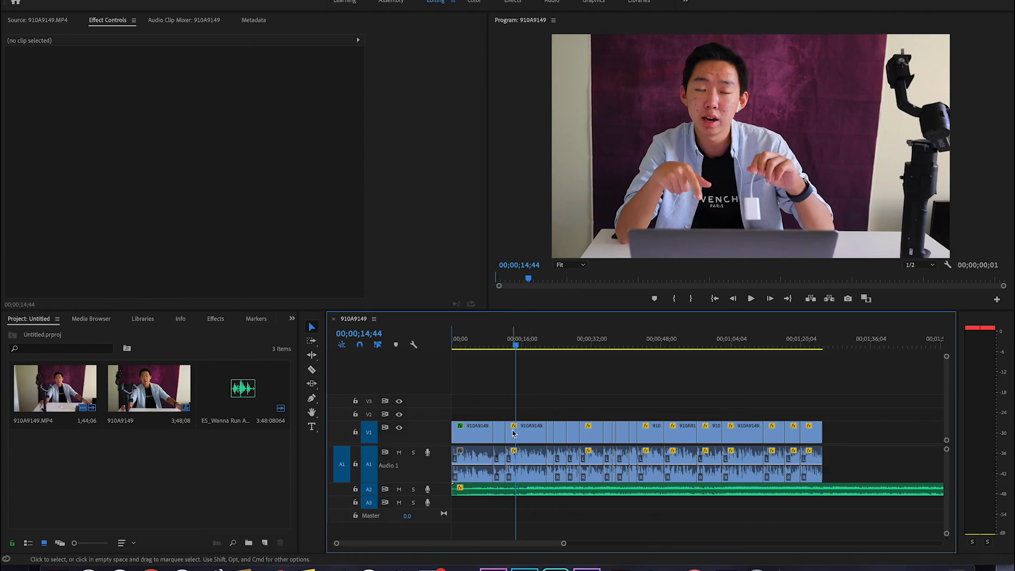
Step: Compare the graded first clip at 00;00;06;03 with the ungraded footage at 00;00;29;16
drag(517, 347, 478, 347)
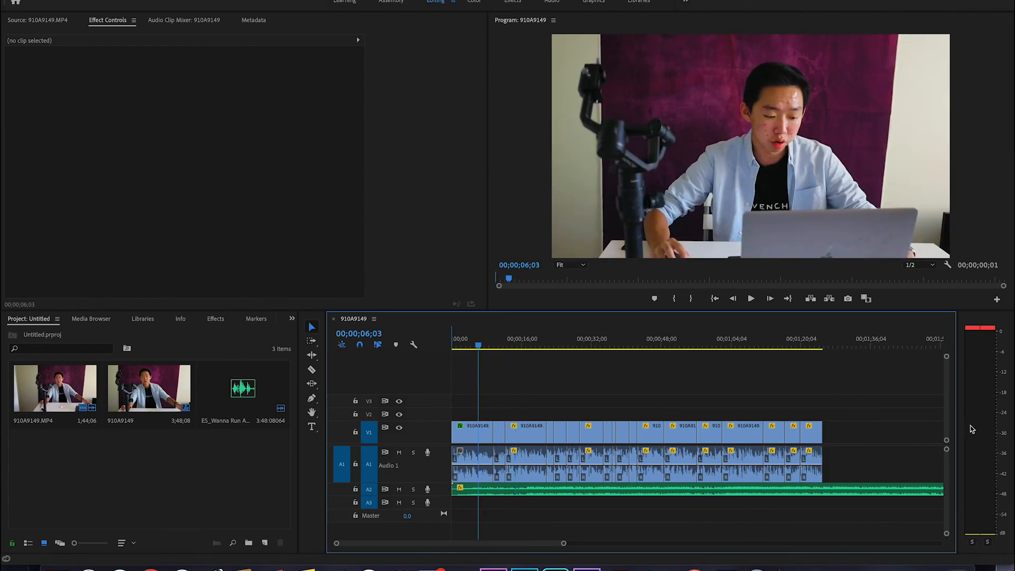
drag(742, 346, 582, 355)
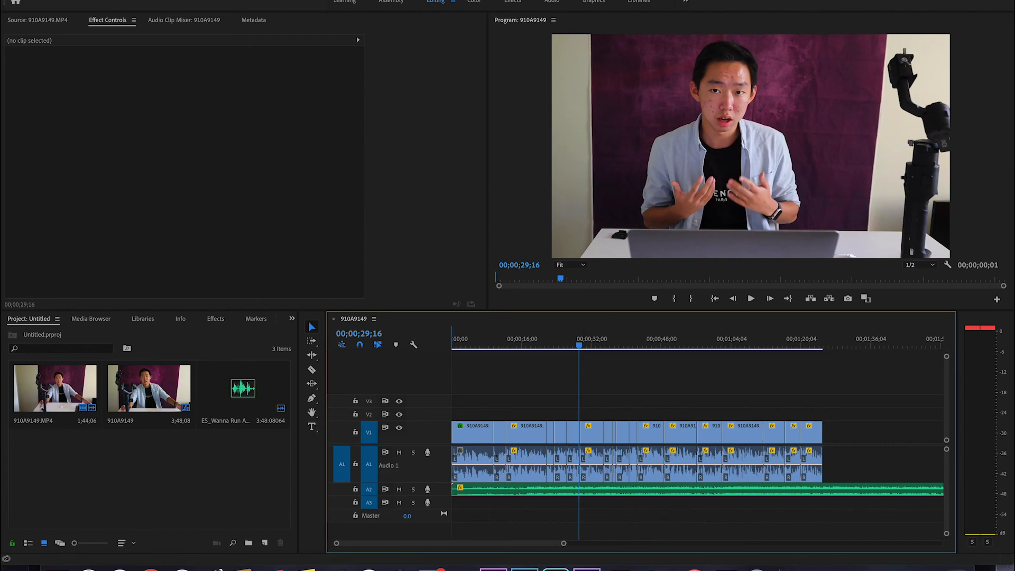
click(757, 0)
click(771, 1)
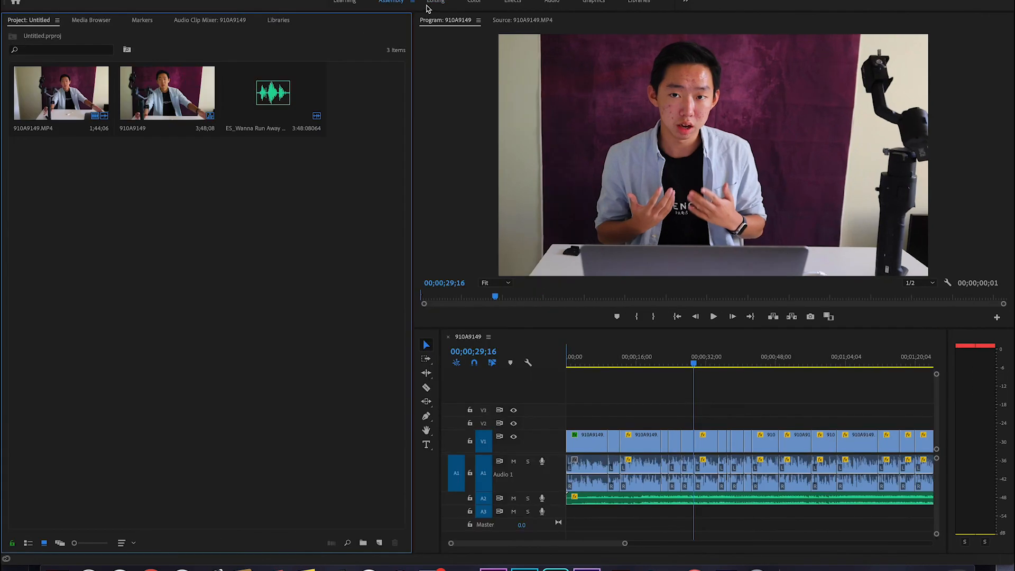
click(432, 6)
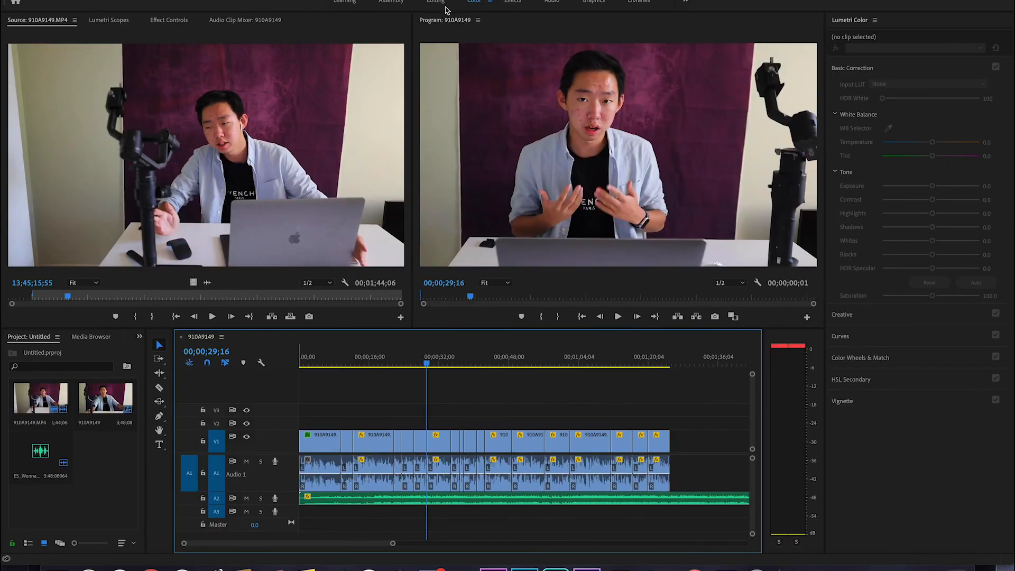
click(439, 4)
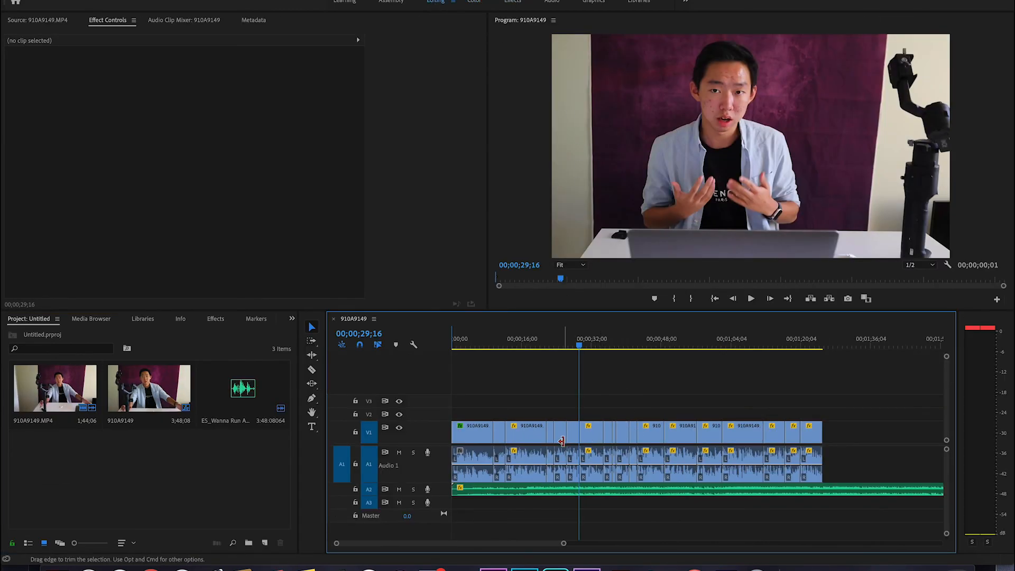
Step: Select the talking-head clip that starts near 00;00;29;16 and place the playhead on it at 00;00;31;34
click(590, 439)
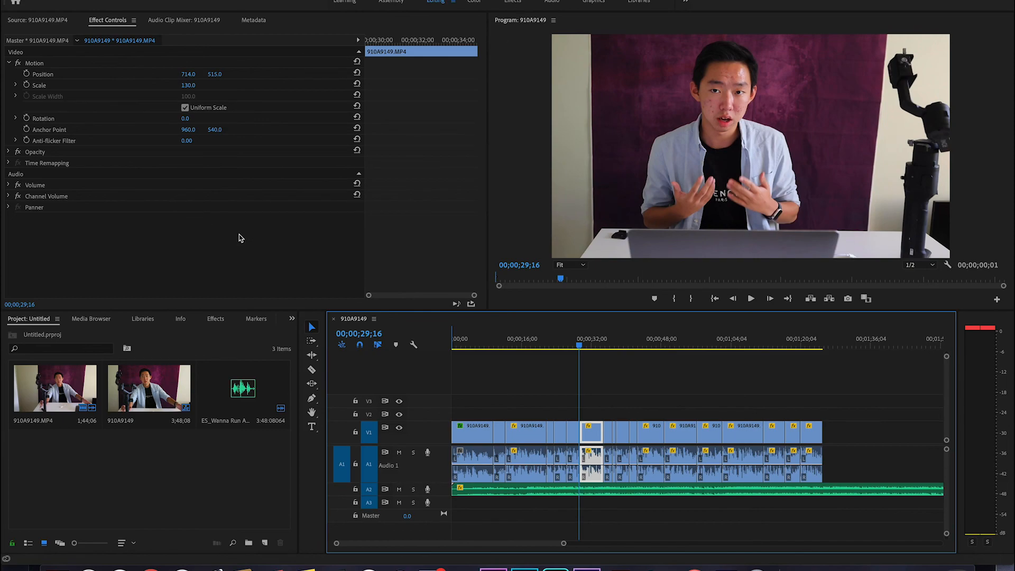
click(590, 348)
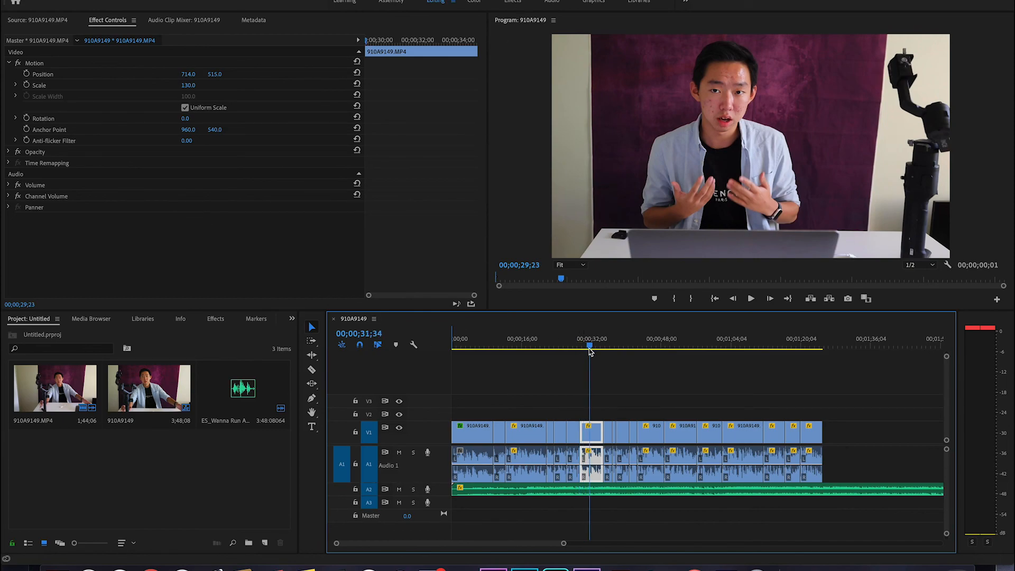